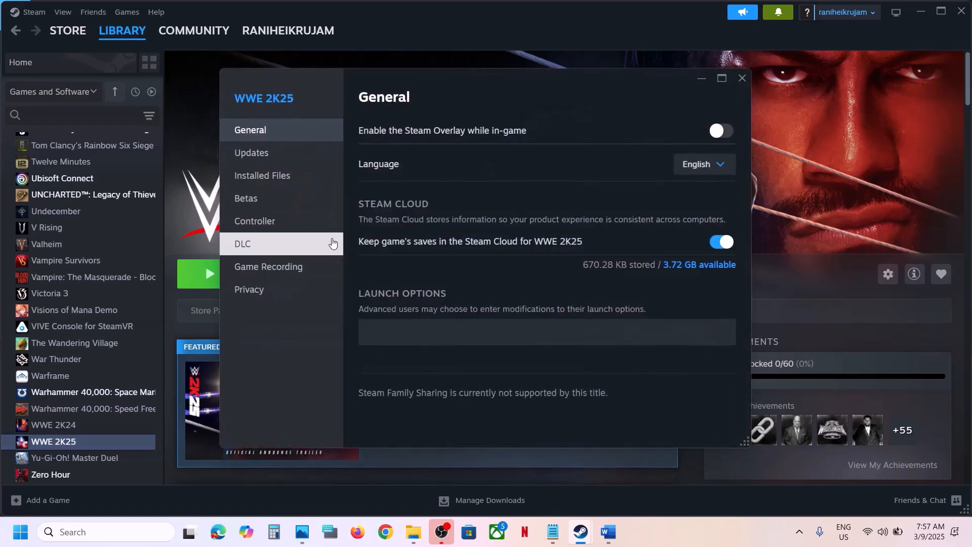
Step: Look at the Installed Files options in the WWE 2K25 properties and close the dialog
click(263, 177)
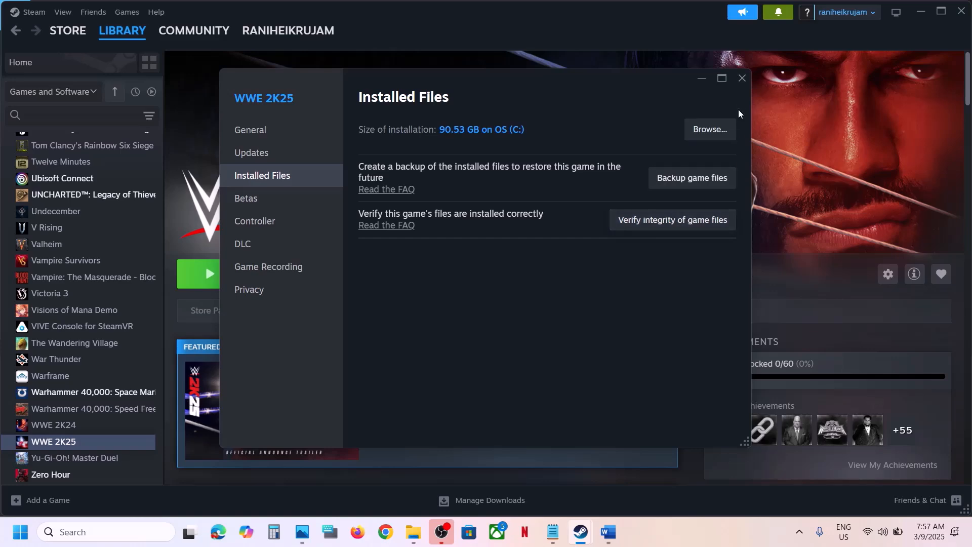
click(741, 79)
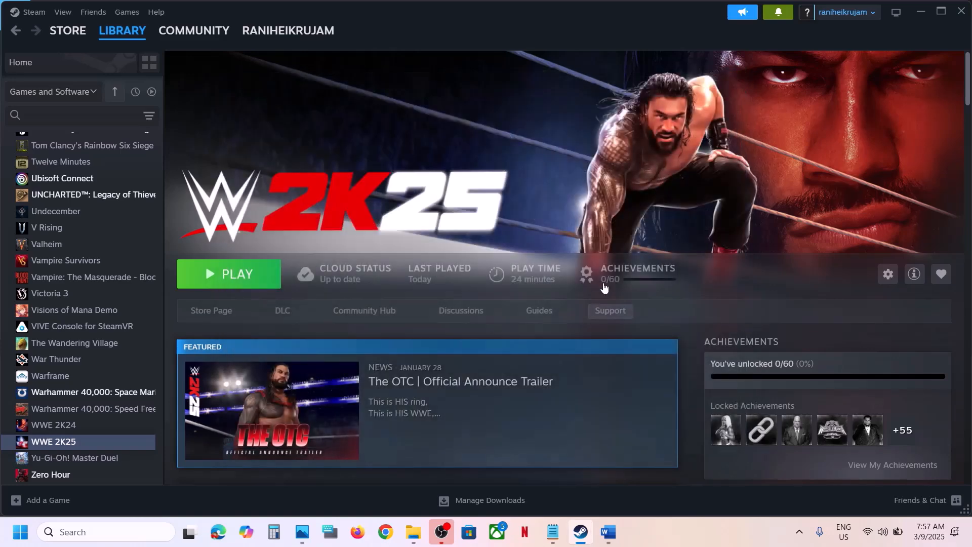
Step: Switch to the Step 1 document in Word, highlight the Step 2 instruction about the config file, and return to Steam
click(608, 532)
scroll(425, 332, down, 3)
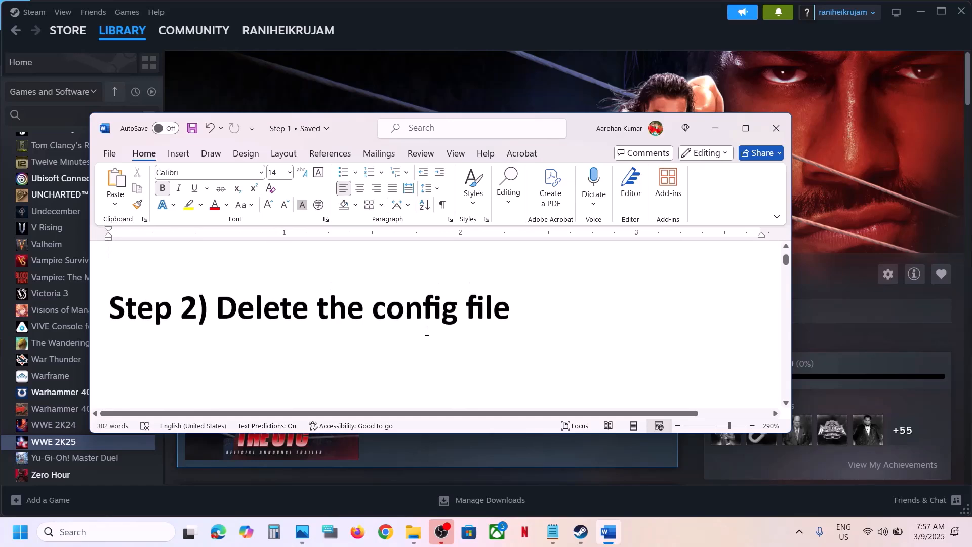
drag(270, 316, 508, 311)
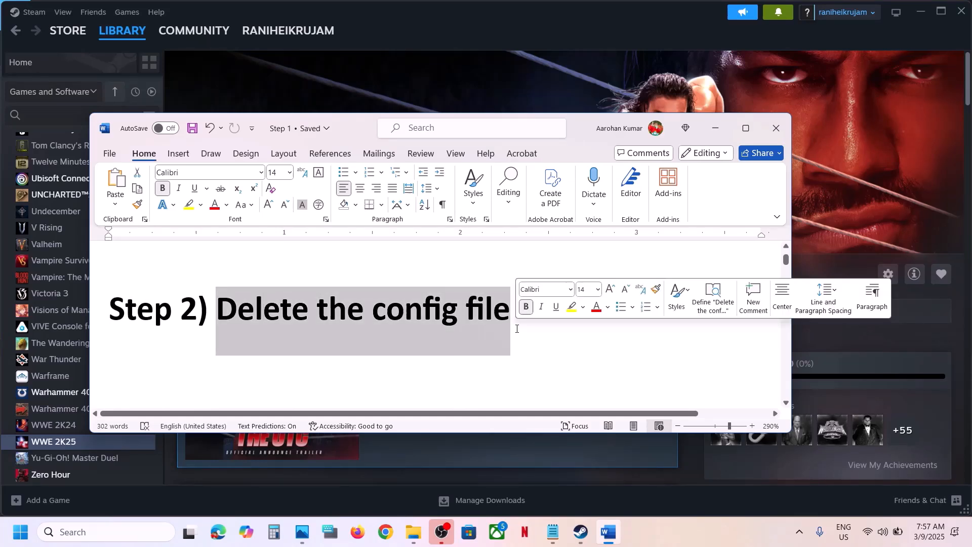
click(498, 98)
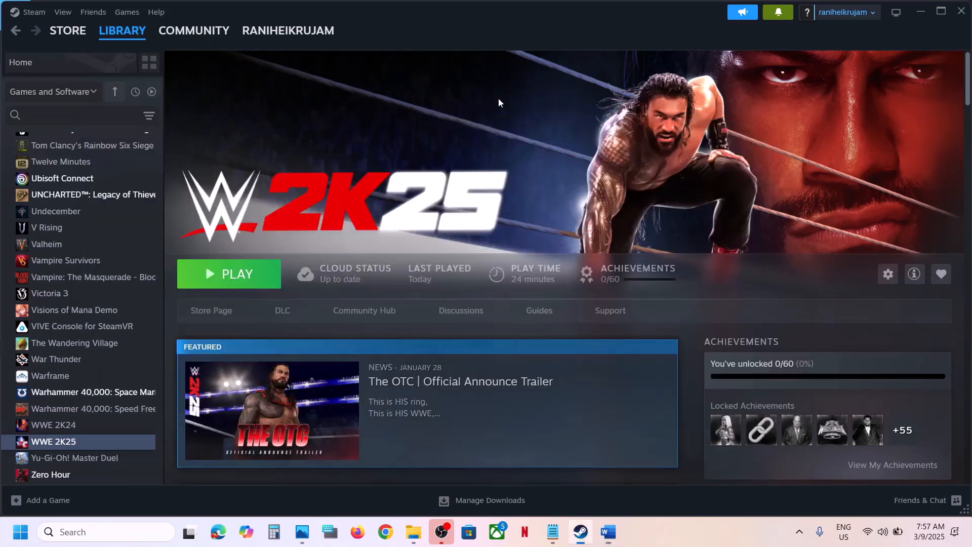
Step: In File Explorer, open the WWE2K25 folder in Documents and delete the config.old file
right_click(412, 536)
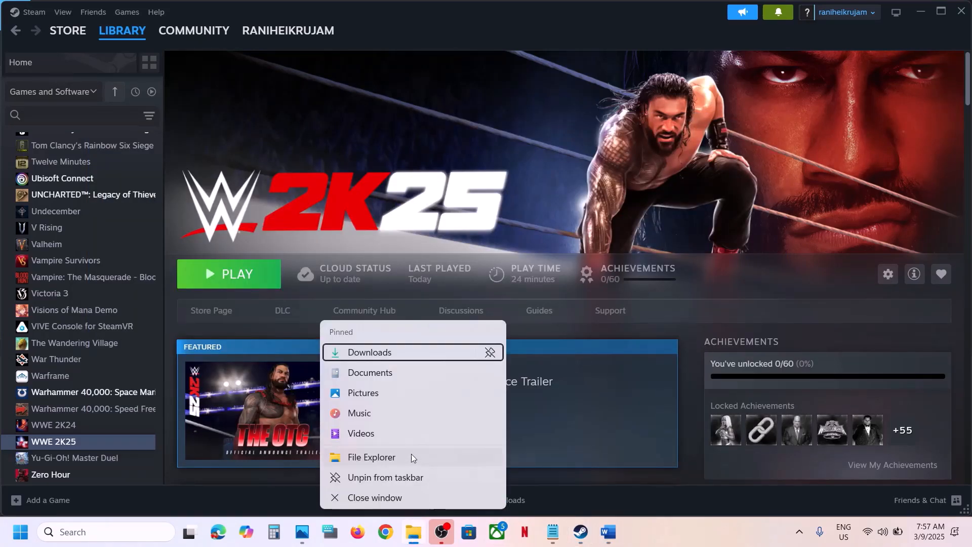
click(363, 460)
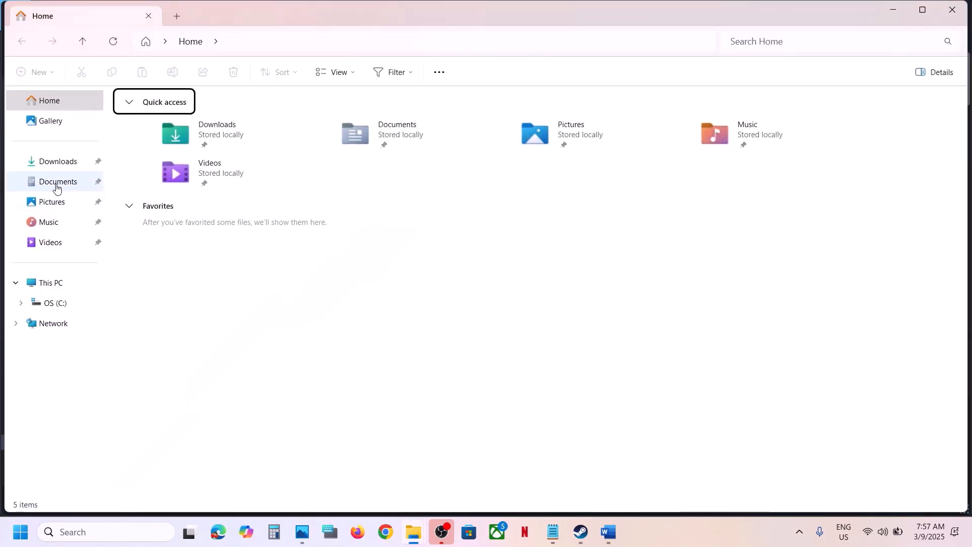
click(56, 188)
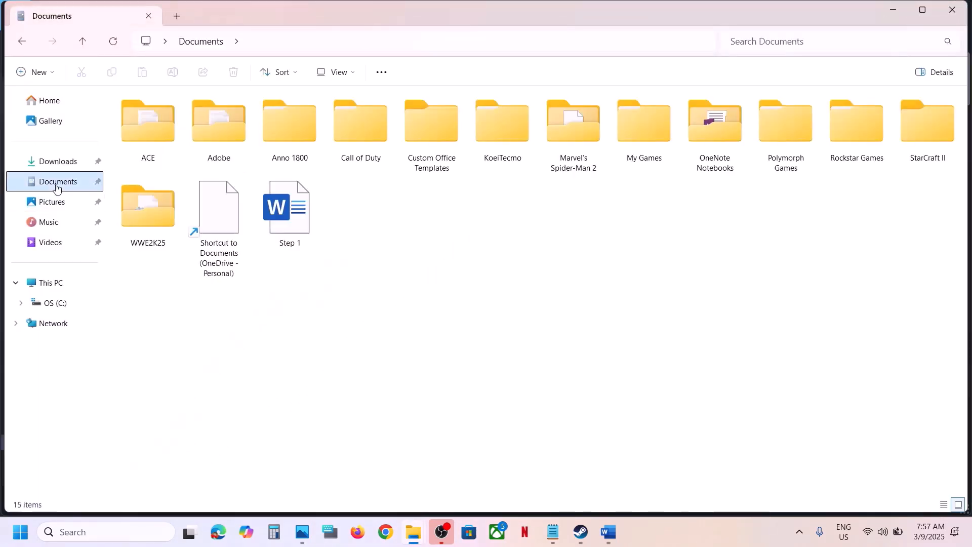
click(148, 218)
double_click(148, 219)
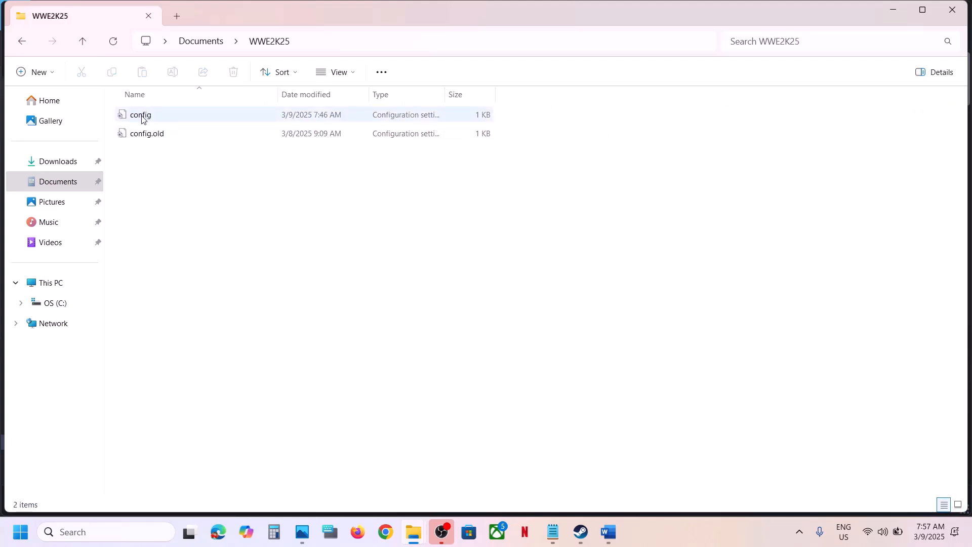
right_click(141, 136)
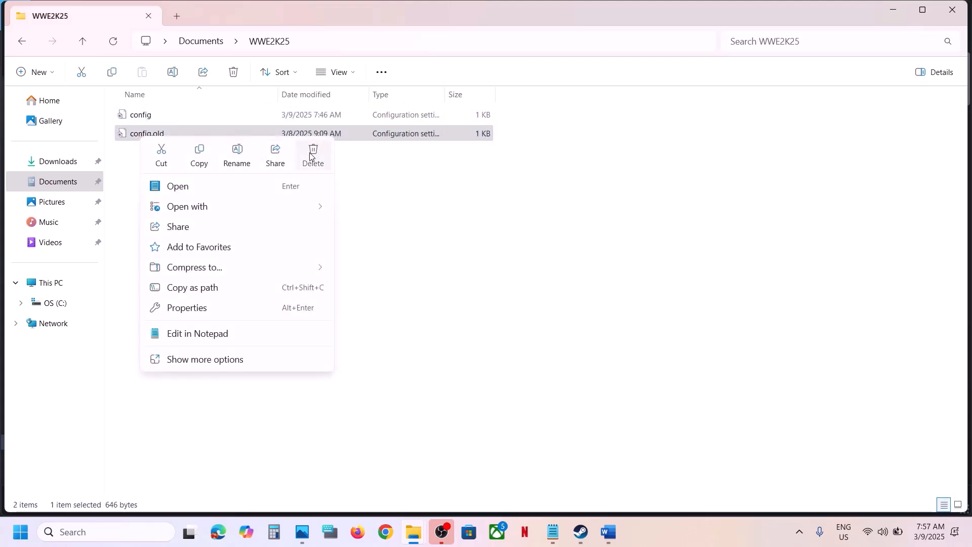
click(312, 156)
Step: Copy the config file in the WWE2K25 folder, show the desktop as a backup location, and return to the folder
click(144, 116)
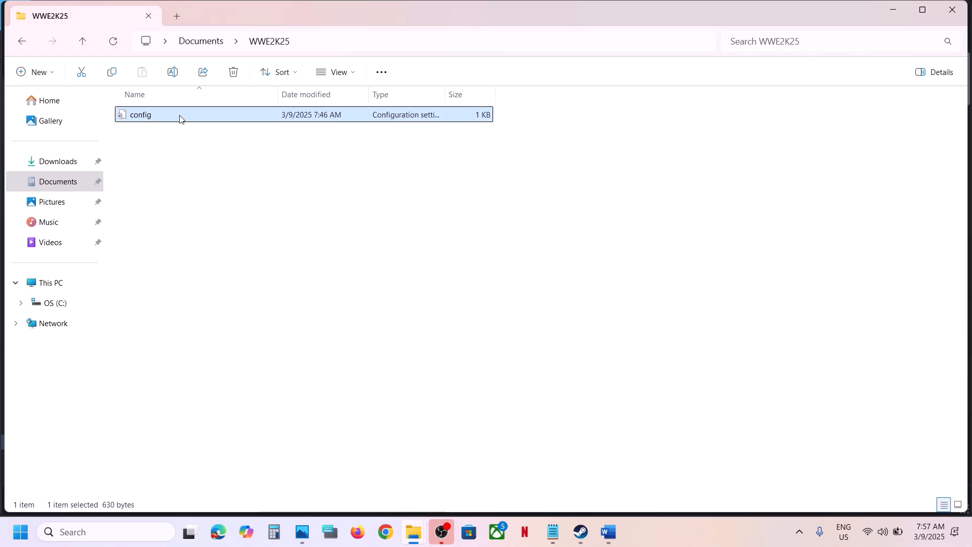
right_click(163, 121)
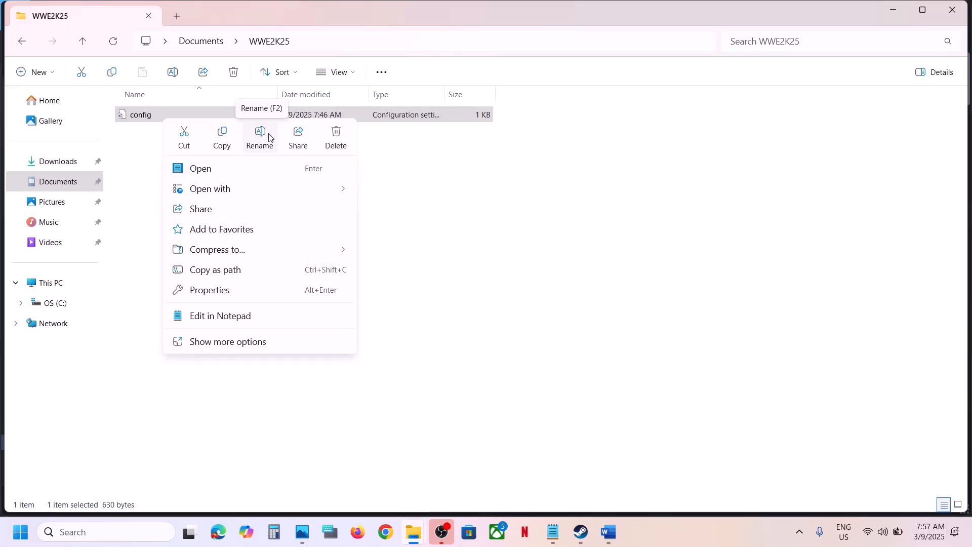
right_click(136, 118)
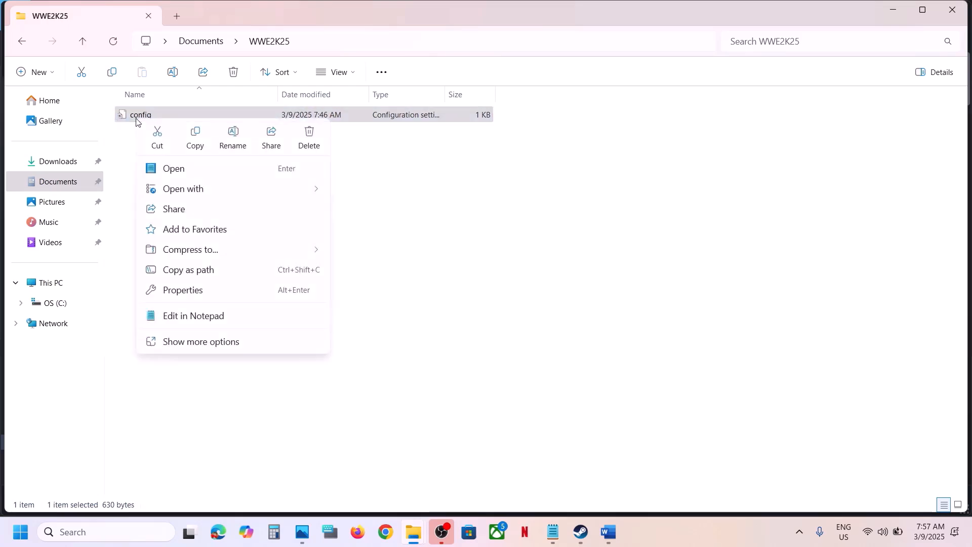
click(199, 137)
key(super+d)
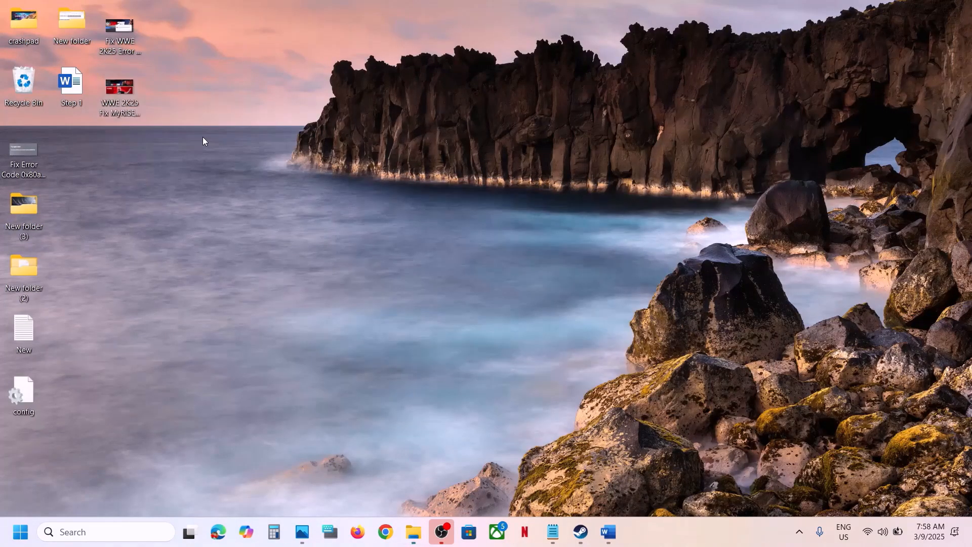
key(super+d)
Step: Rename the config file in the WWE2K25 folder to config.old and close File Explorer
right_click(164, 120)
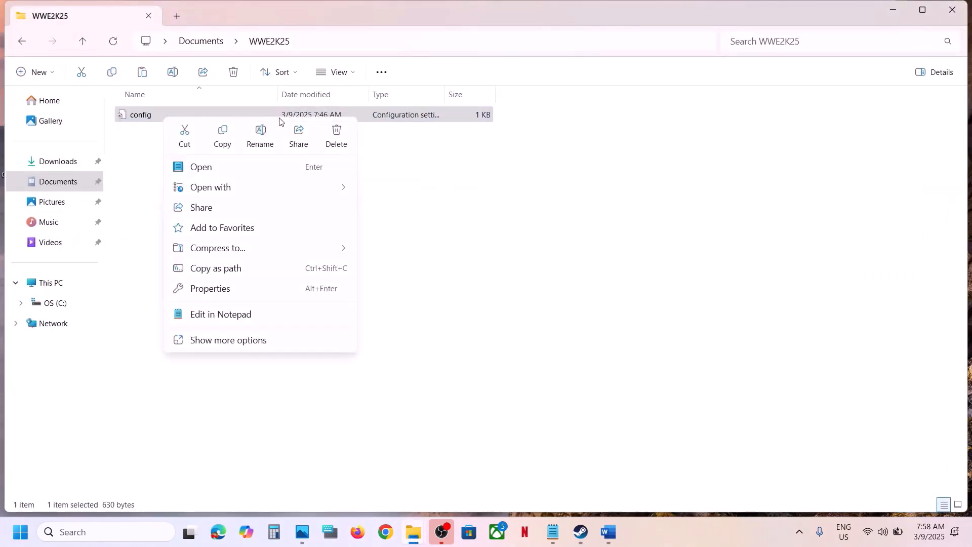
click(264, 133)
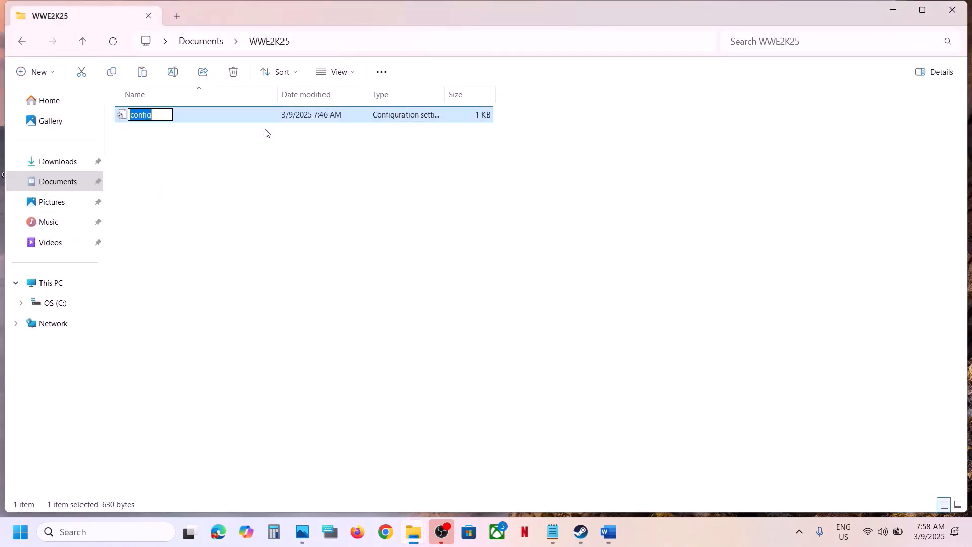
click(163, 116)
text(.old)
click(250, 264)
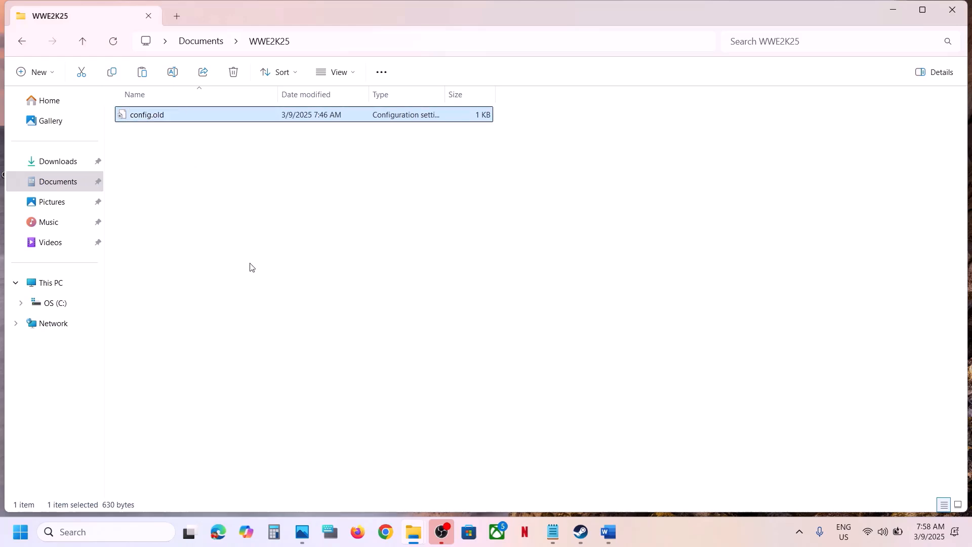
click(952, 10)
Step: Switch to Word, maximize the guide, and read Step 3 on Steam Cloud, backing up and deleting the save game folder, and restarting the game
click(581, 533)
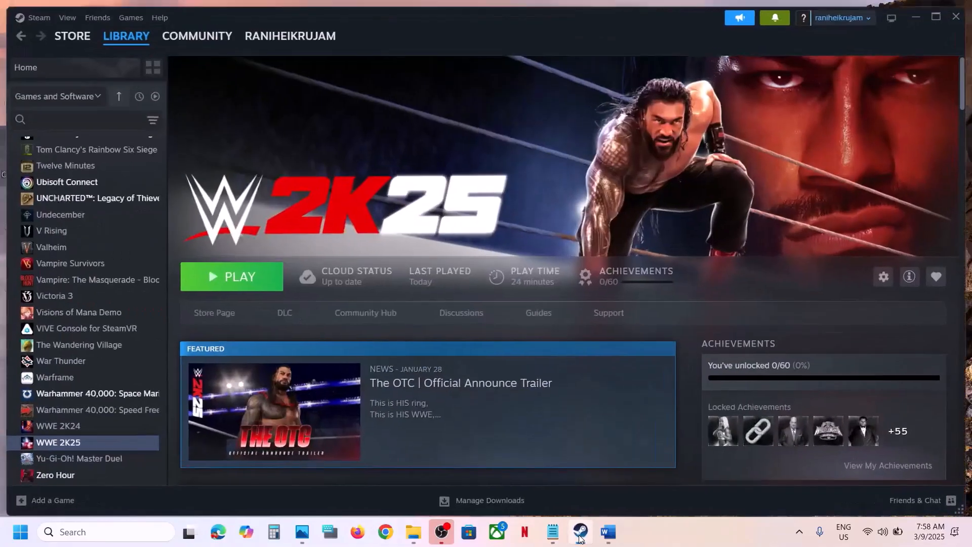
click(608, 532)
scroll(396, 322, down, 5)
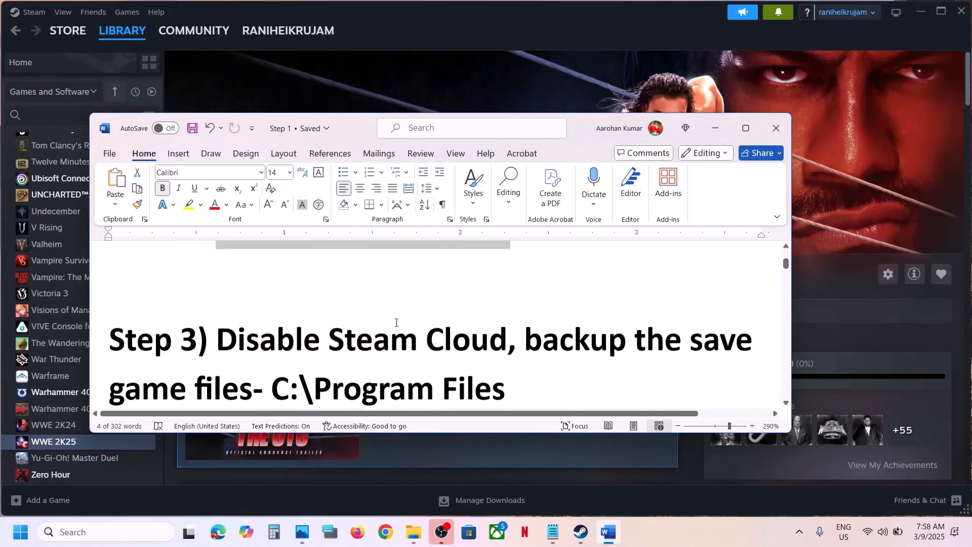
click(745, 128)
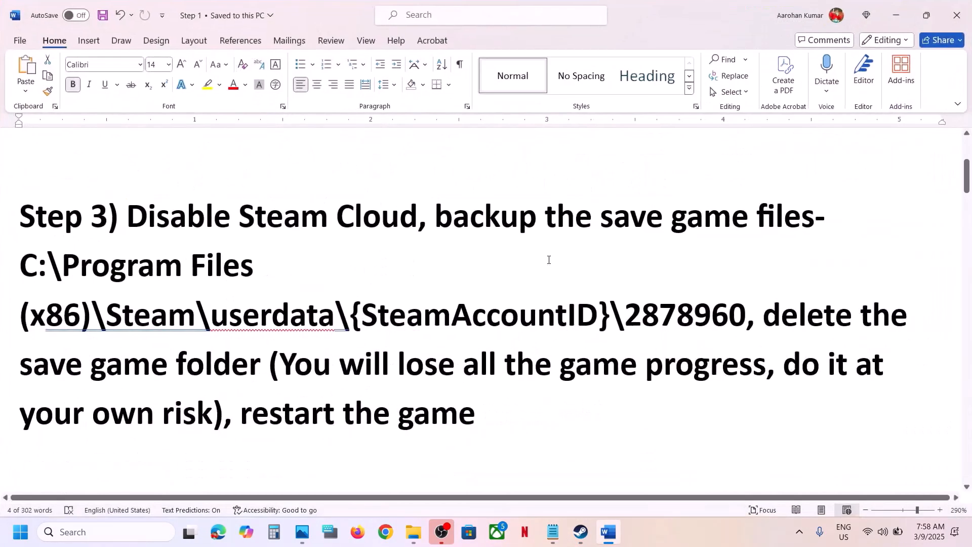
drag(426, 216, 624, 223)
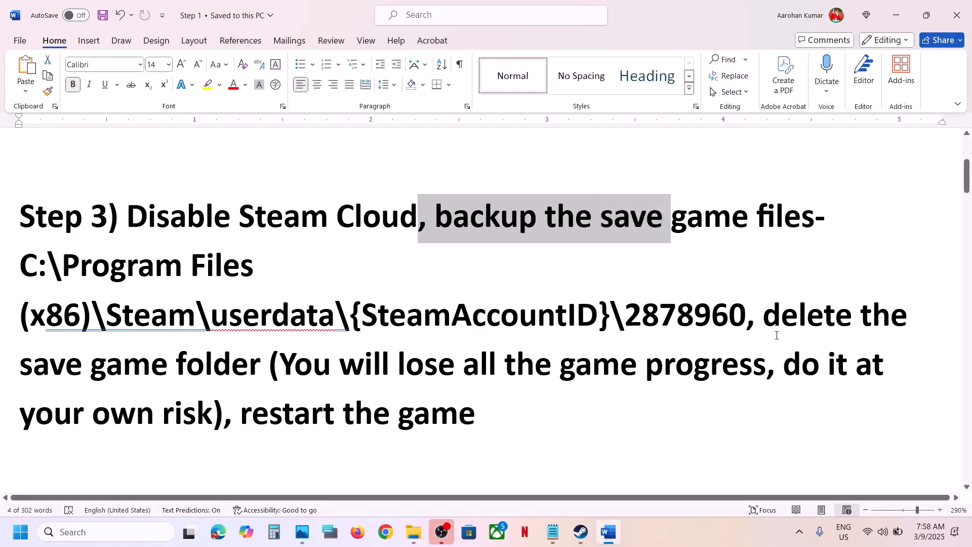
drag(765, 324, 309, 366)
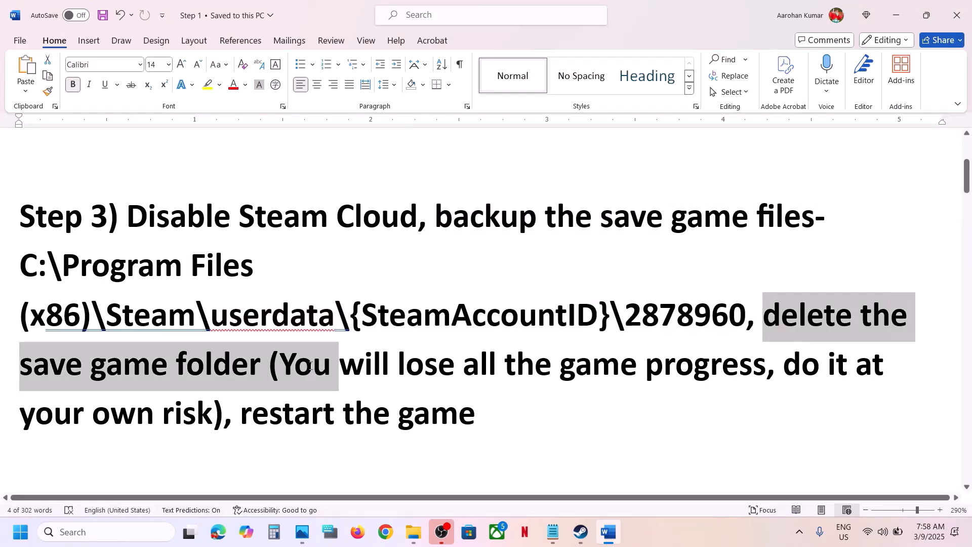
click(311, 365)
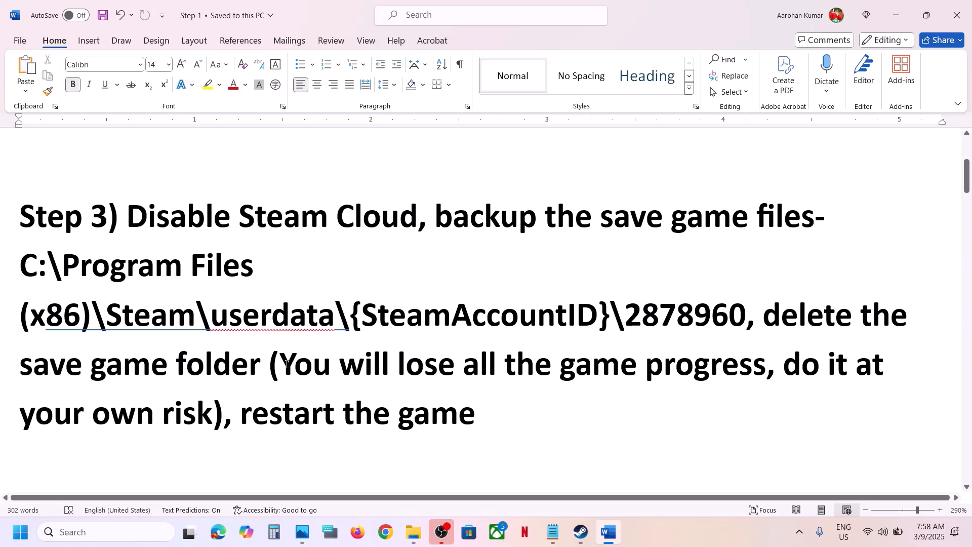
drag(286, 363, 713, 361)
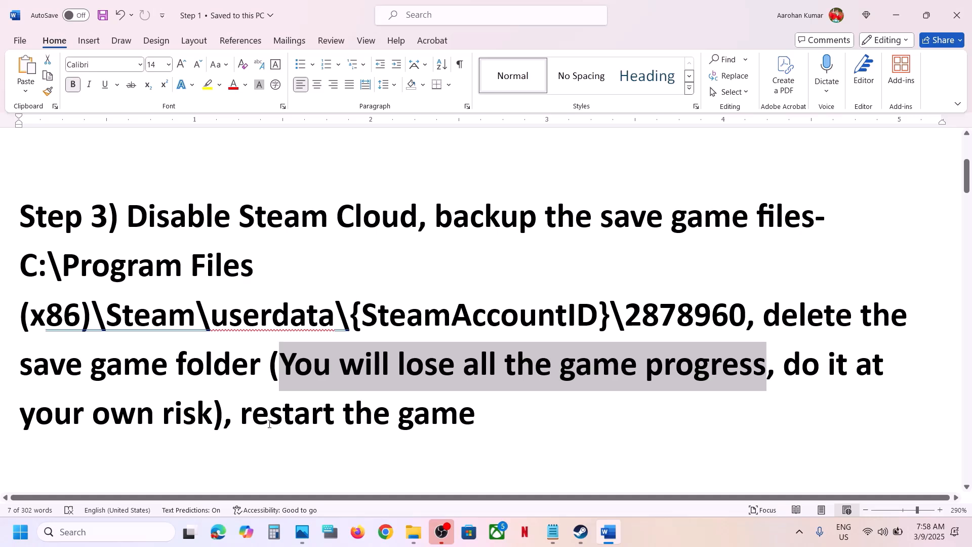
drag(255, 423, 478, 424)
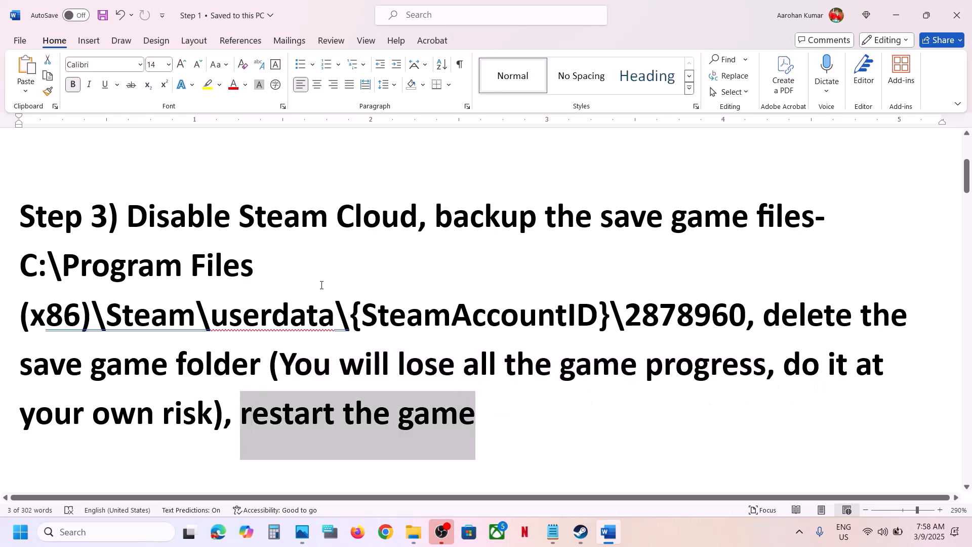
click(272, 251)
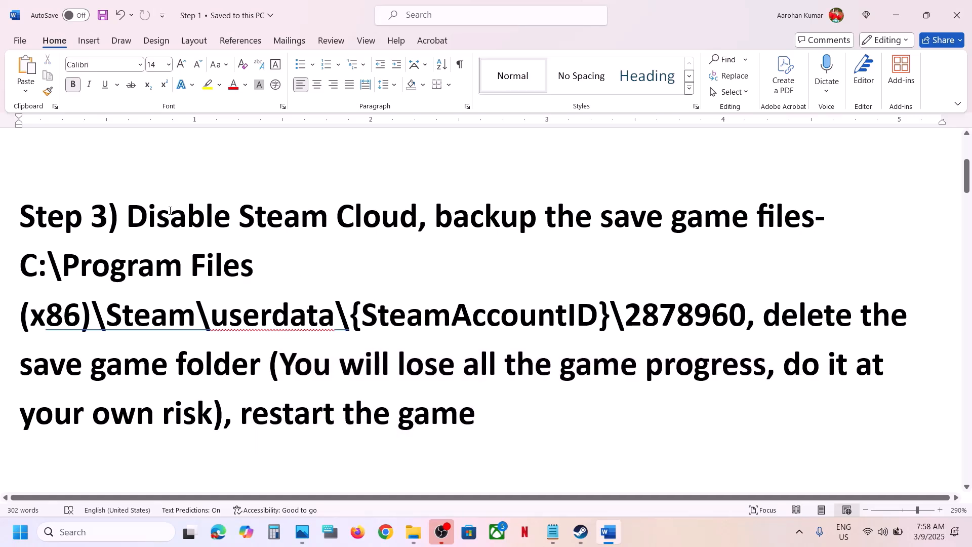
drag(132, 214, 417, 218)
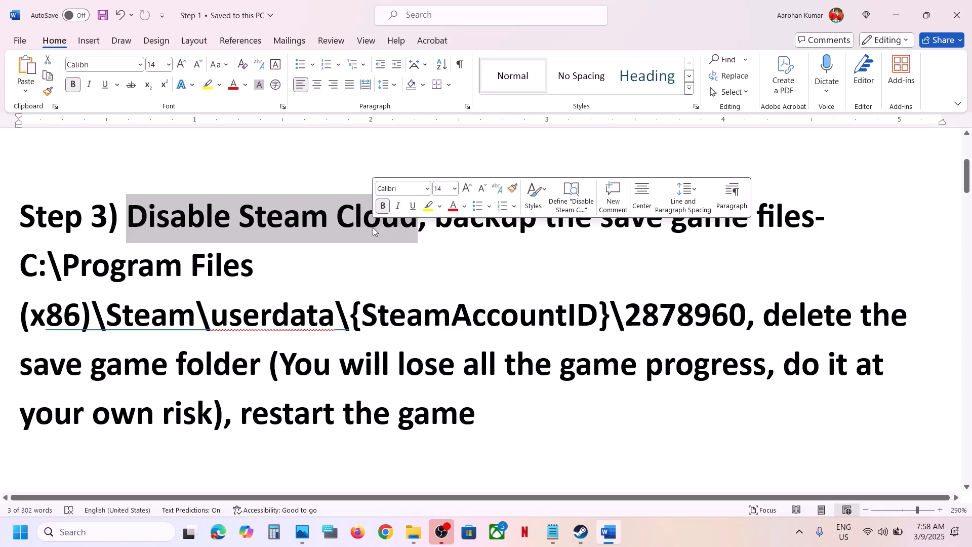
Step: In Steam, turn off keeping game saves in the Steam Cloud for WWE 2K25 and close its properties
click(589, 544)
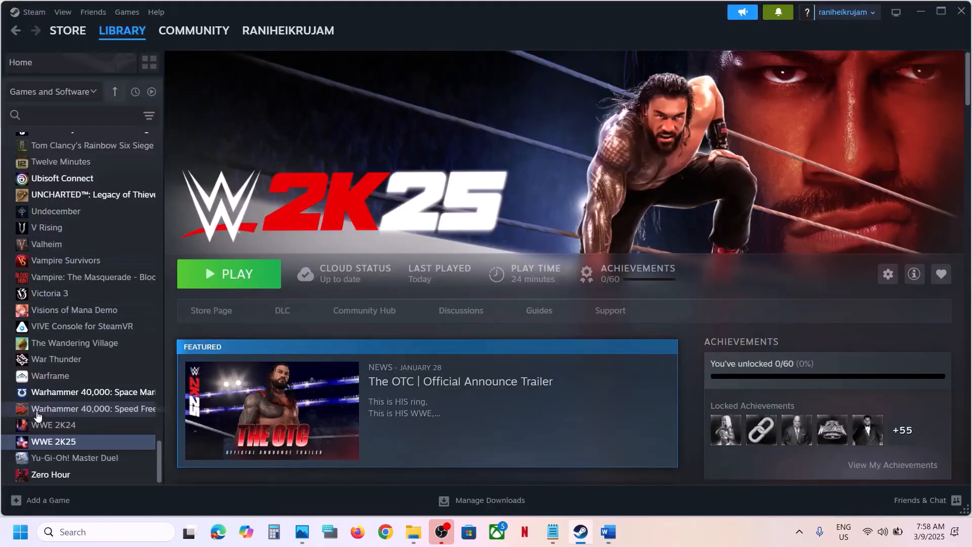
right_click(46, 442)
click(92, 427)
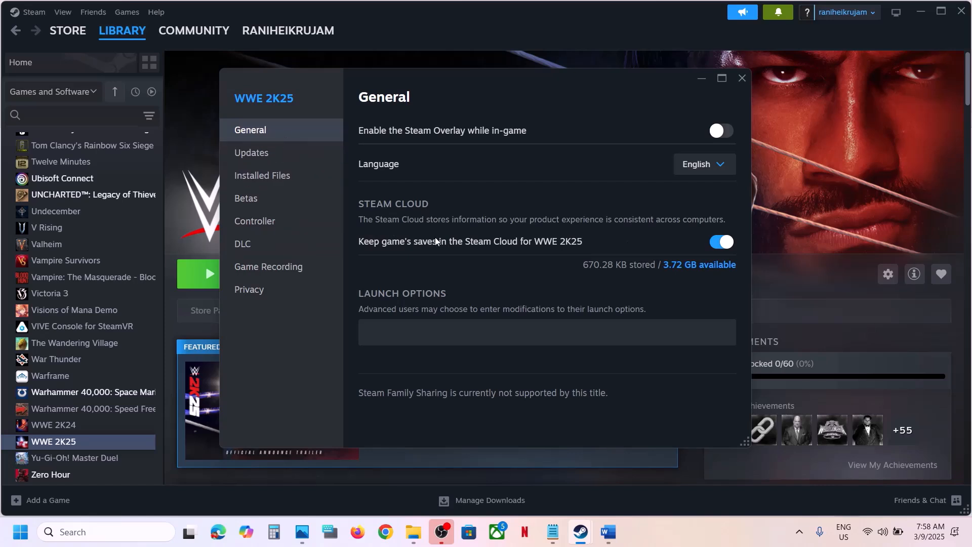
click(717, 245)
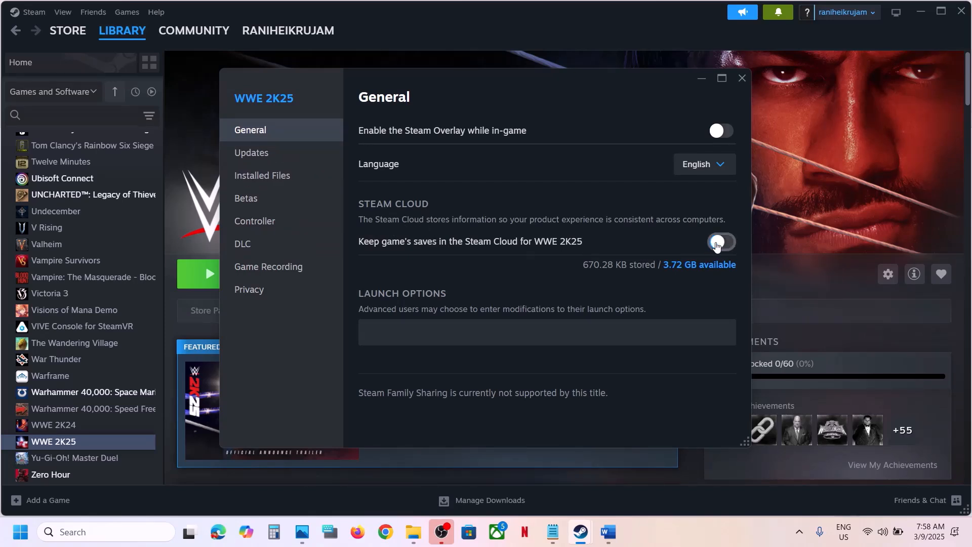
click(742, 78)
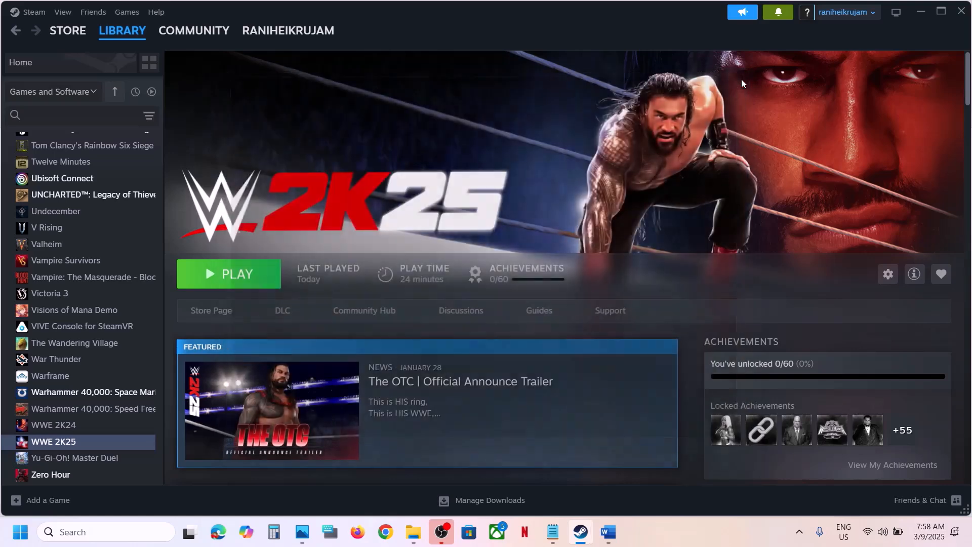
Step: Switch to Word, highlight the save game path in Step 3, and open File Explorer
click(607, 531)
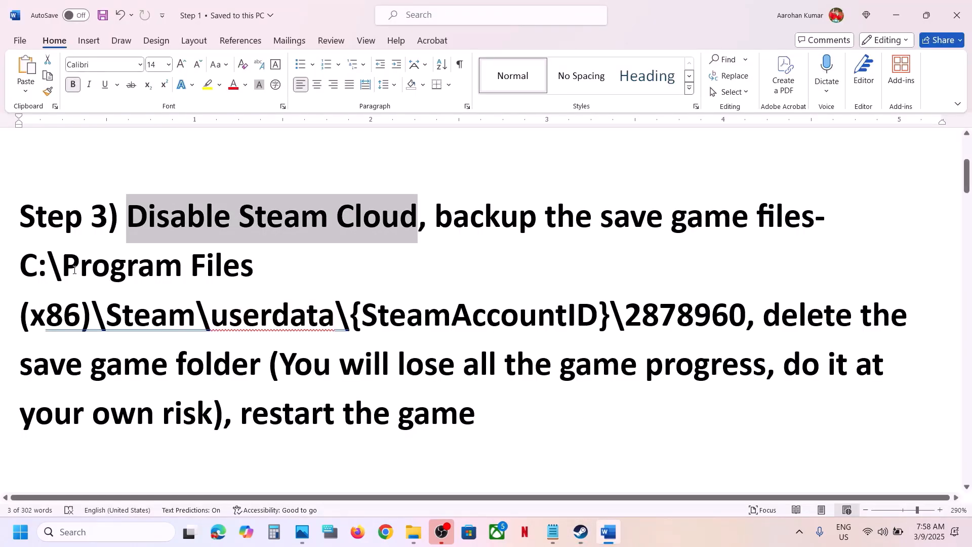
drag(25, 267, 746, 316)
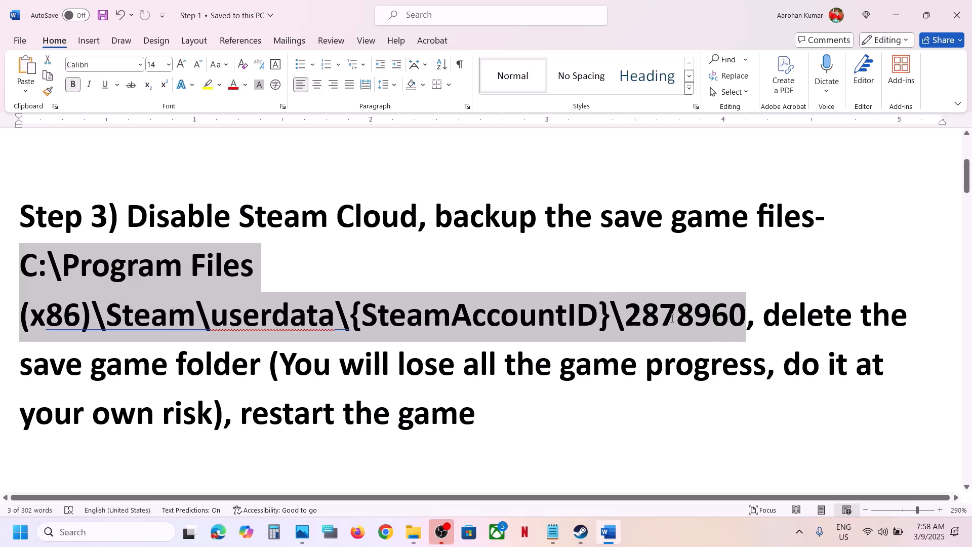
click(414, 538)
right_click(414, 537)
click(416, 538)
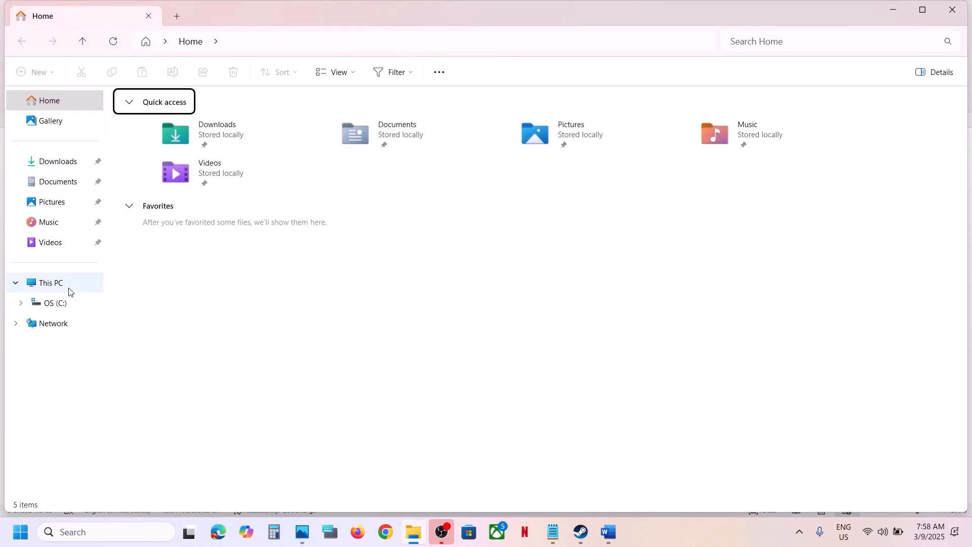
Step: Browse to the Steam folder in C:\Program Files (x86)
click(64, 291)
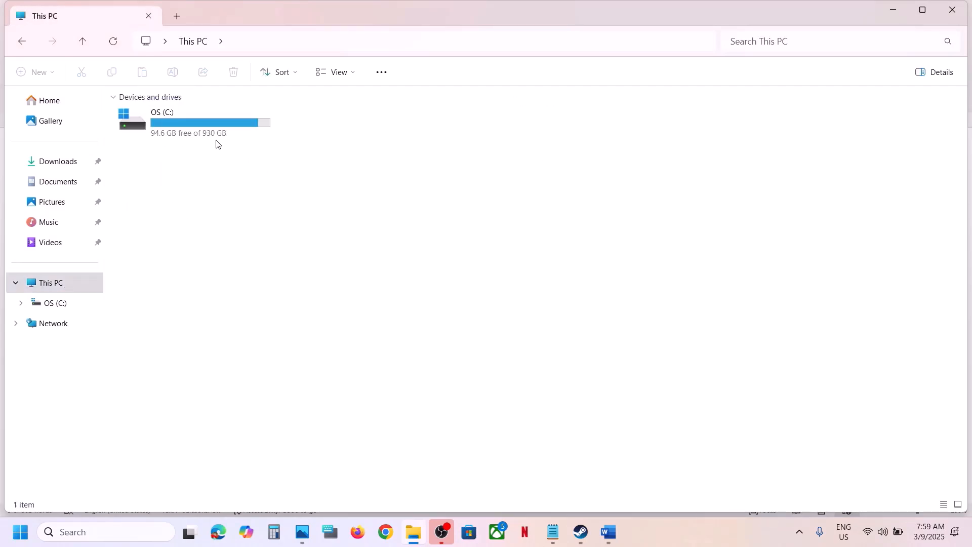
double_click(209, 136)
scroll(193, 277, down, 2)
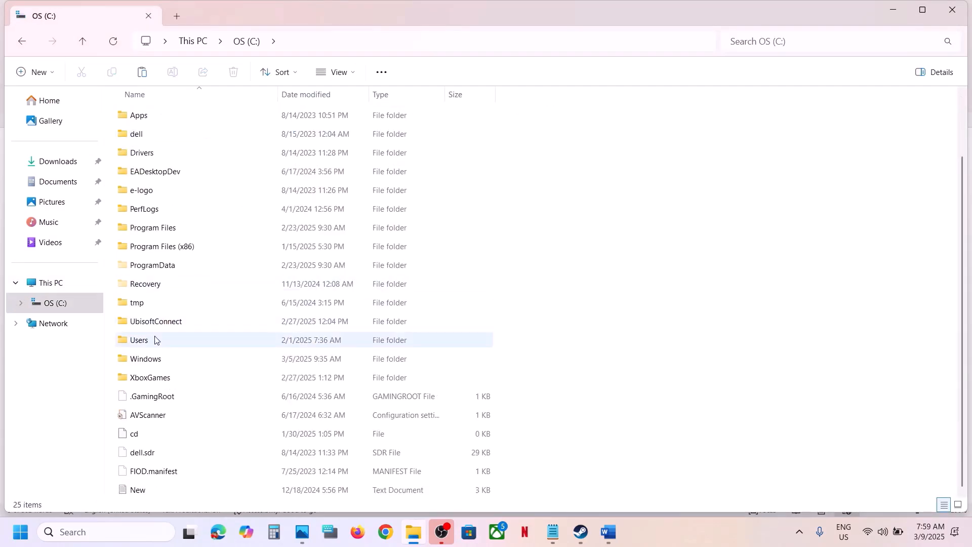
click(150, 252)
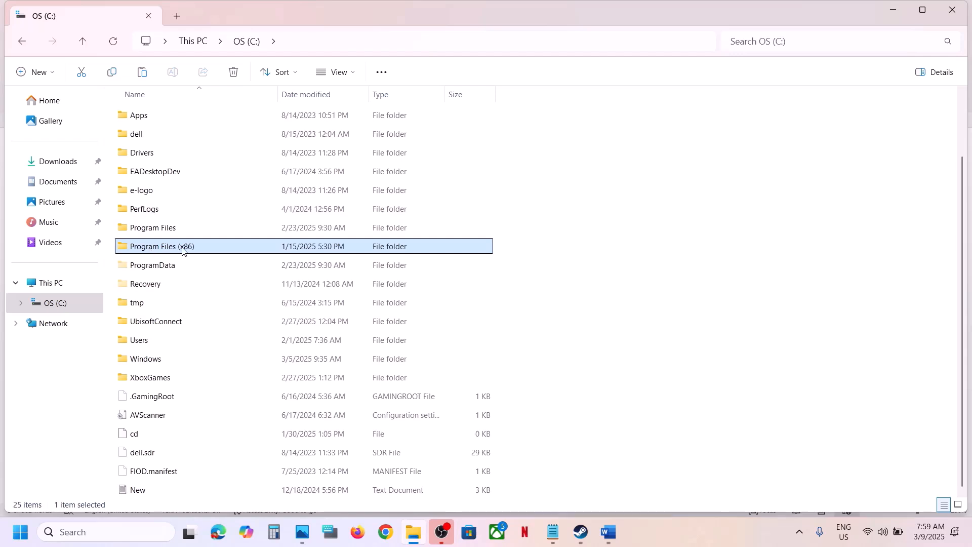
double_click(183, 250)
scroll(180, 250, down, 4)
scroll(180, 310, down, 2)
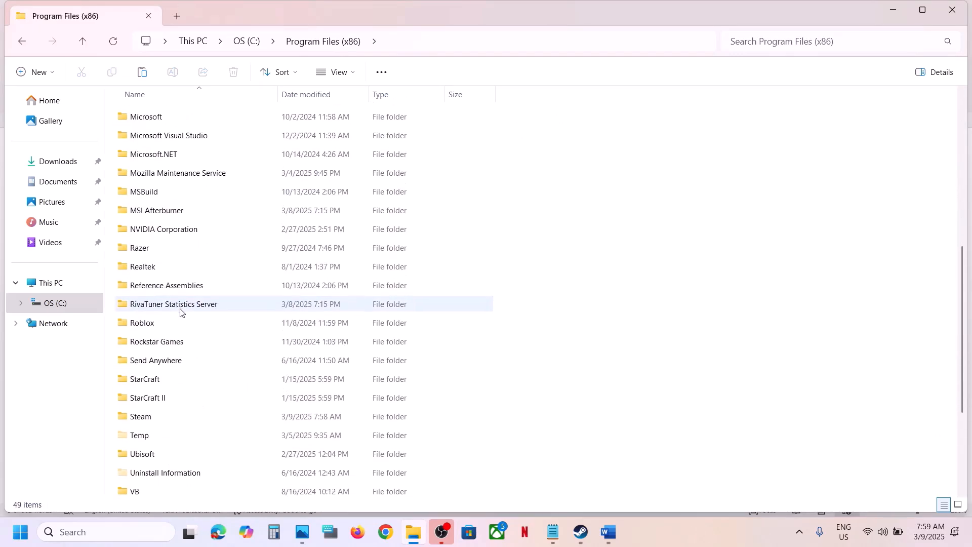
double_click(149, 416)
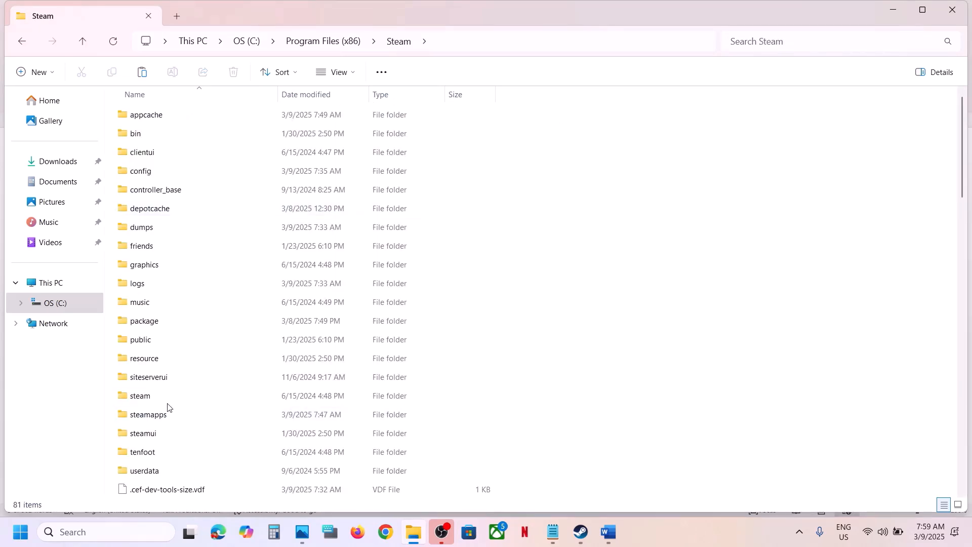
Step: Open the Steam account ID folder inside userdata, select folder 2878960, and compare it with the path in the Word guide
scroll(167, 407, down, 3)
double_click(183, 353)
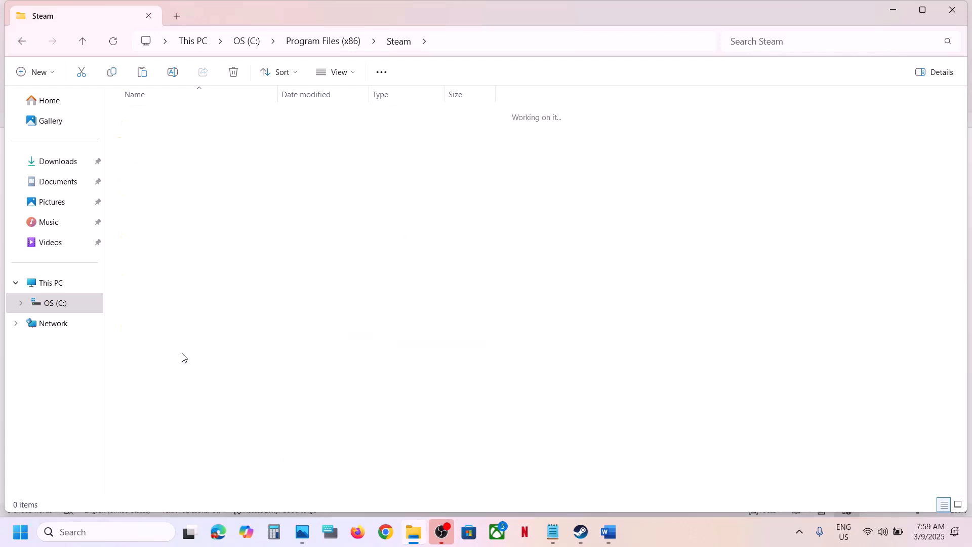
double_click(160, 137)
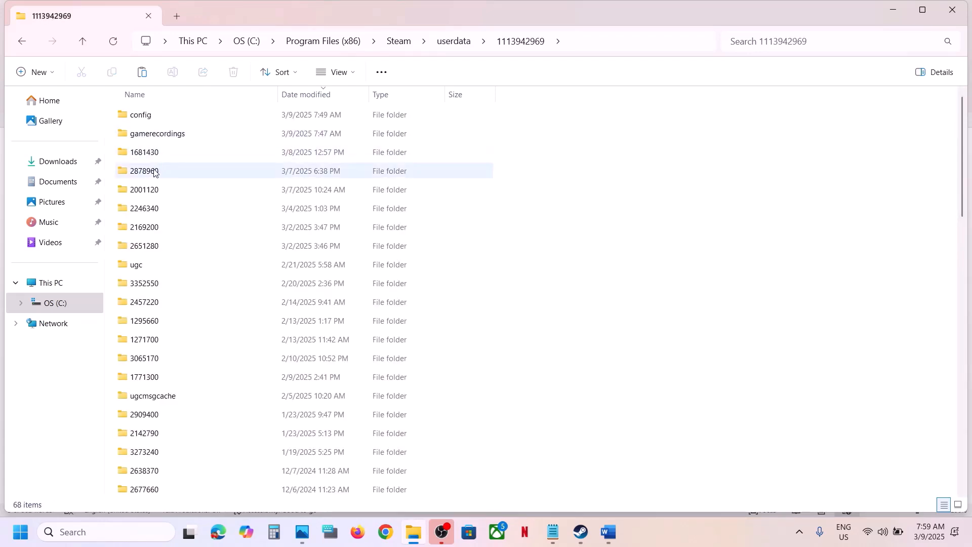
click(155, 173)
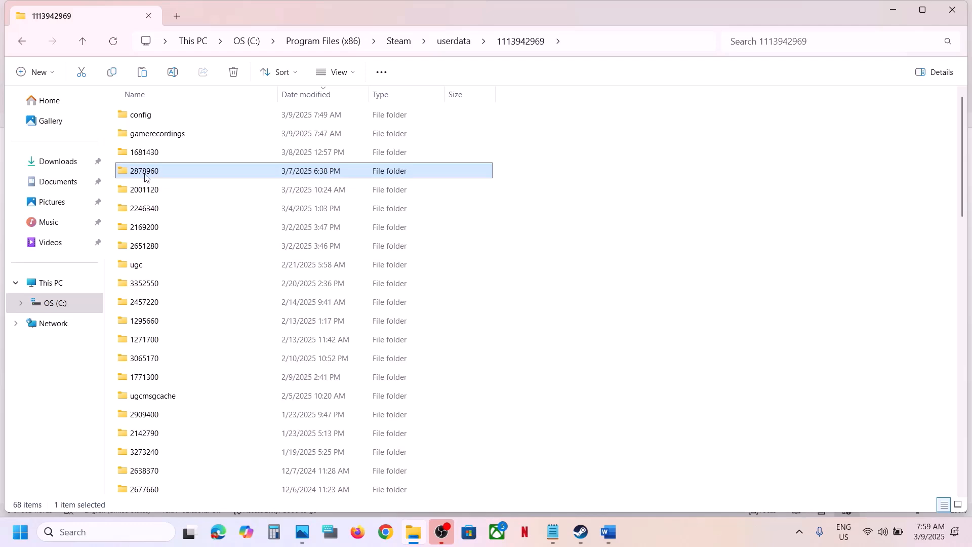
click(609, 531)
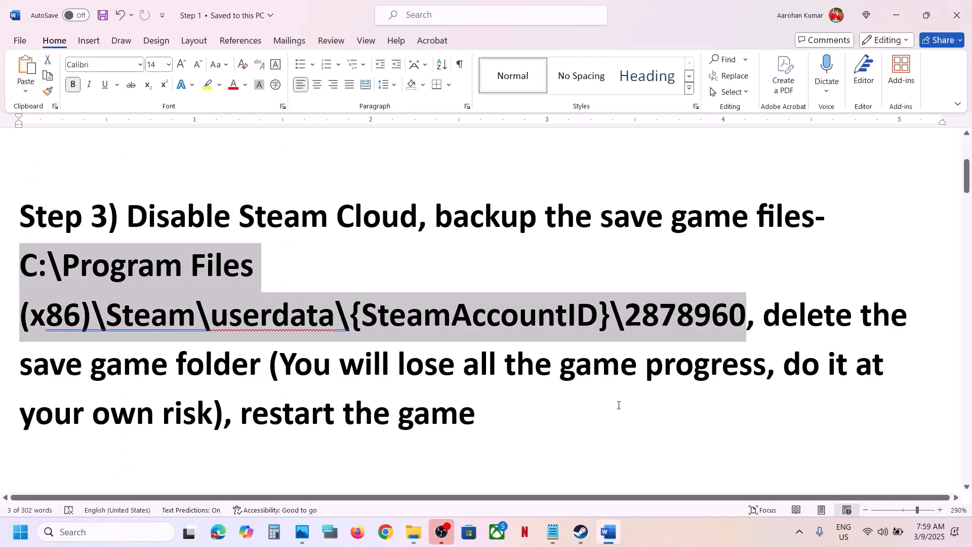
click(896, 18)
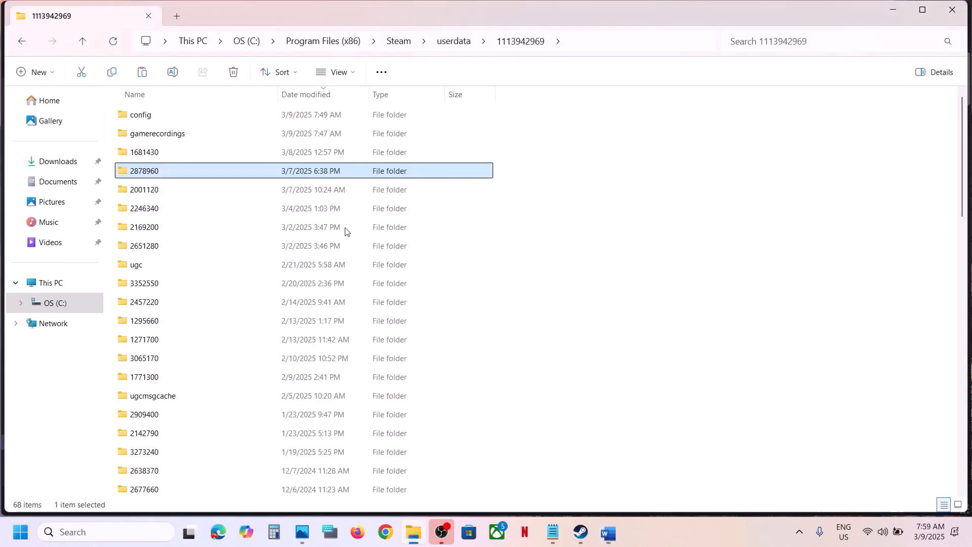
Step: Look through folder 2878960 and its remote subfolder for save files, and return to the Steam account folder
right_click(163, 177)
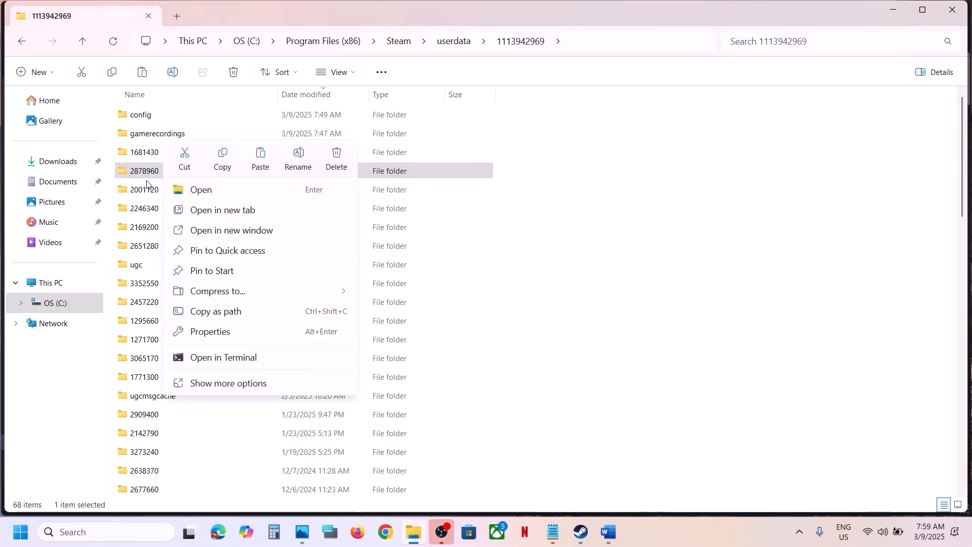
double_click(144, 172)
click(151, 114)
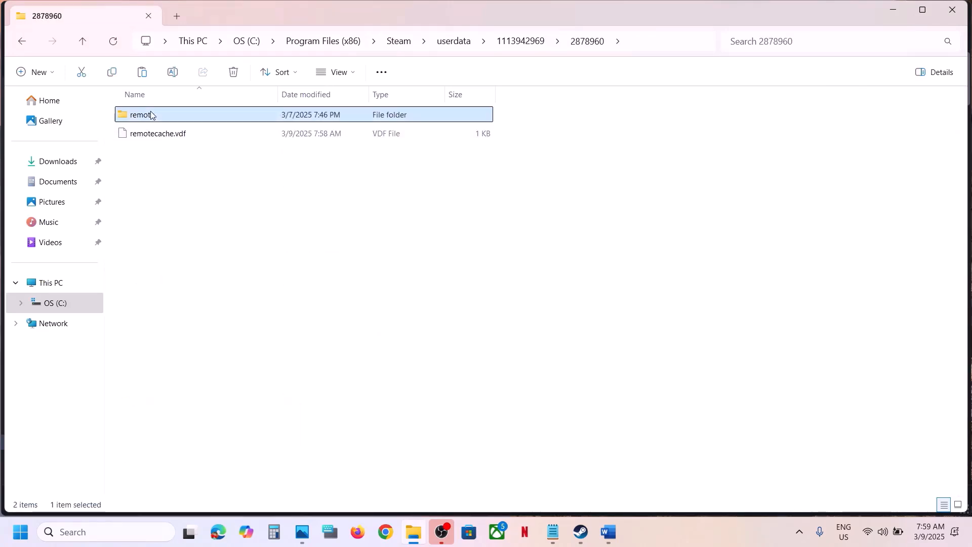
double_click(150, 114)
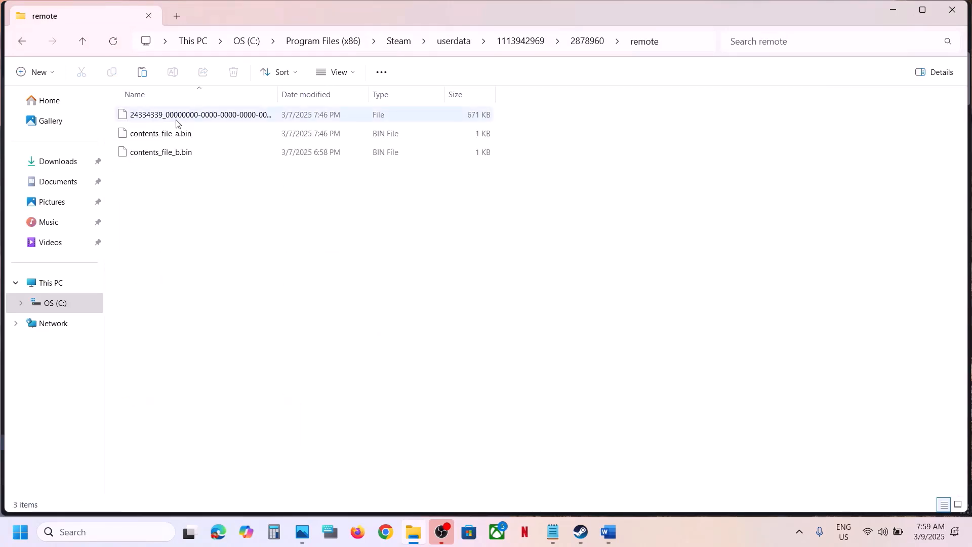
click(83, 47)
click(83, 44)
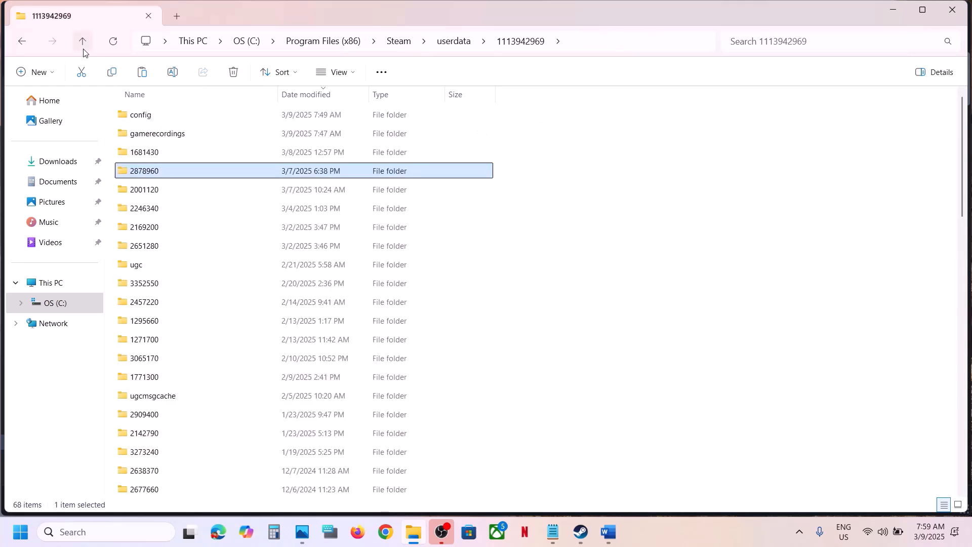
Step: Back up folder 2878960 by copying it to the desktop, and bring up the options of the original folder in File Explorer
right_click(150, 174)
click(218, 161)
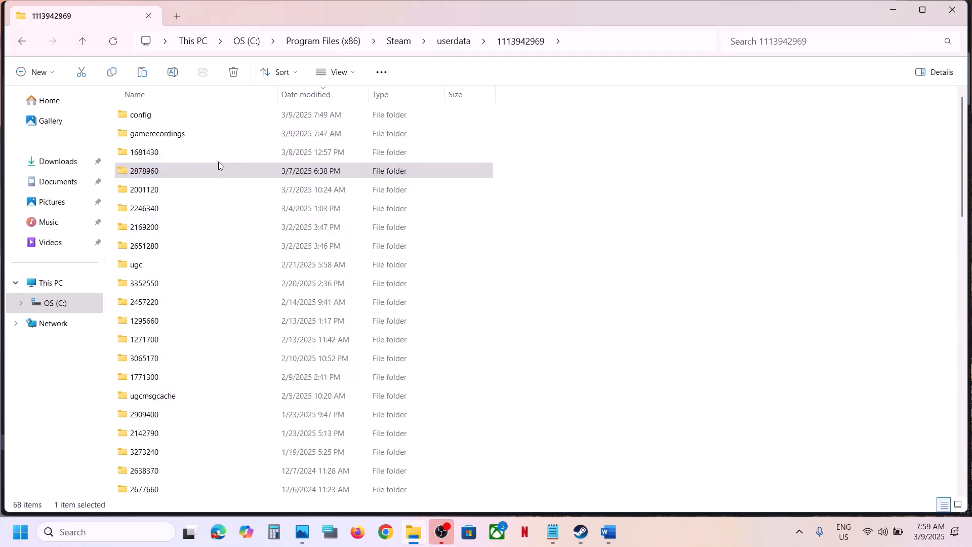
key(super+d)
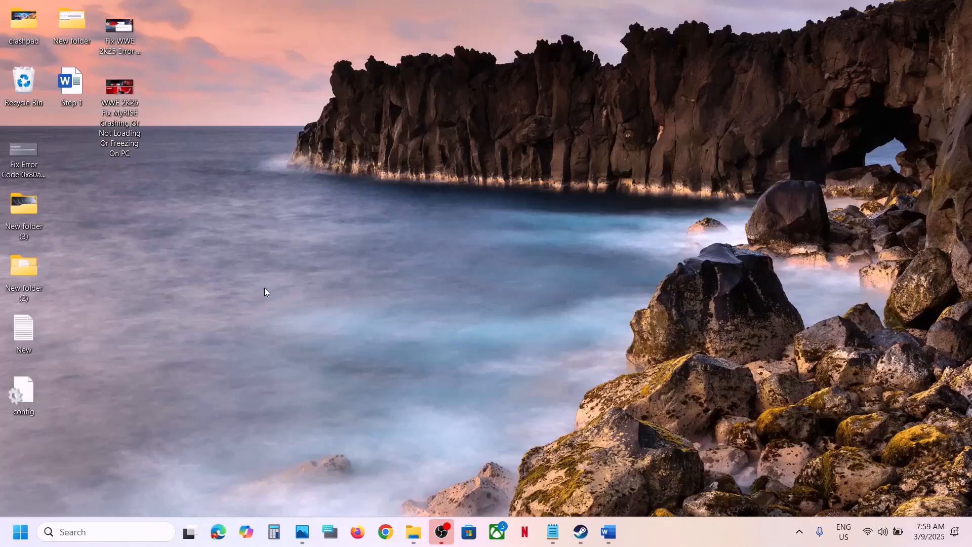
key(ctrl+v)
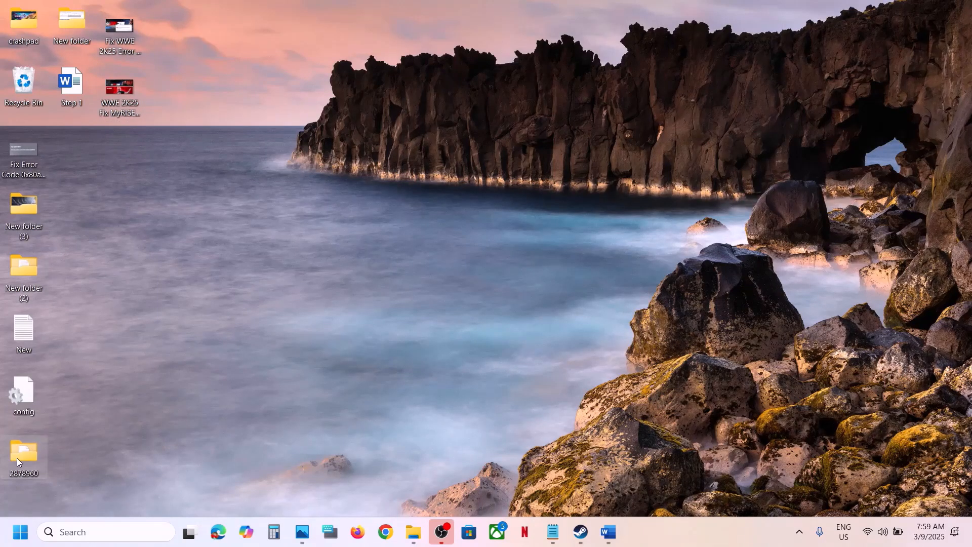
click(414, 529)
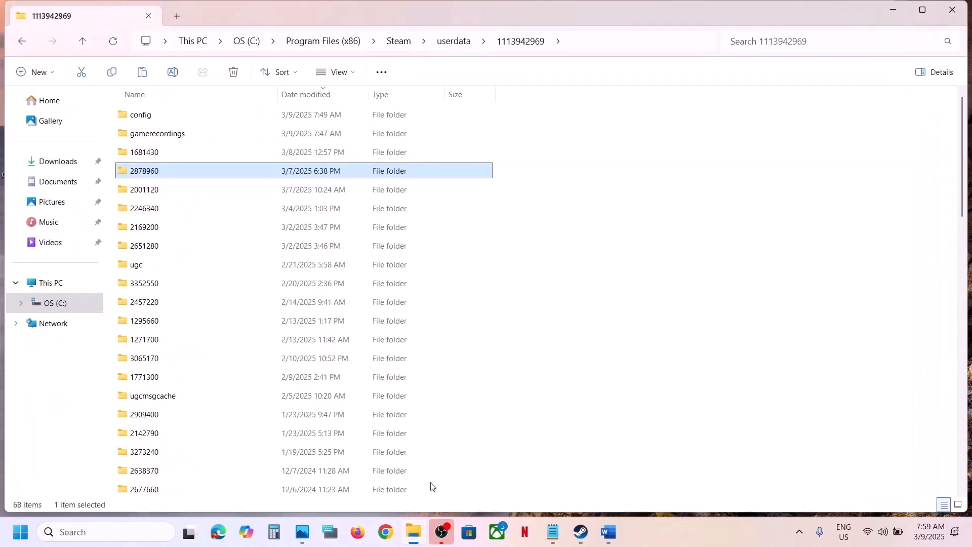
right_click(155, 175)
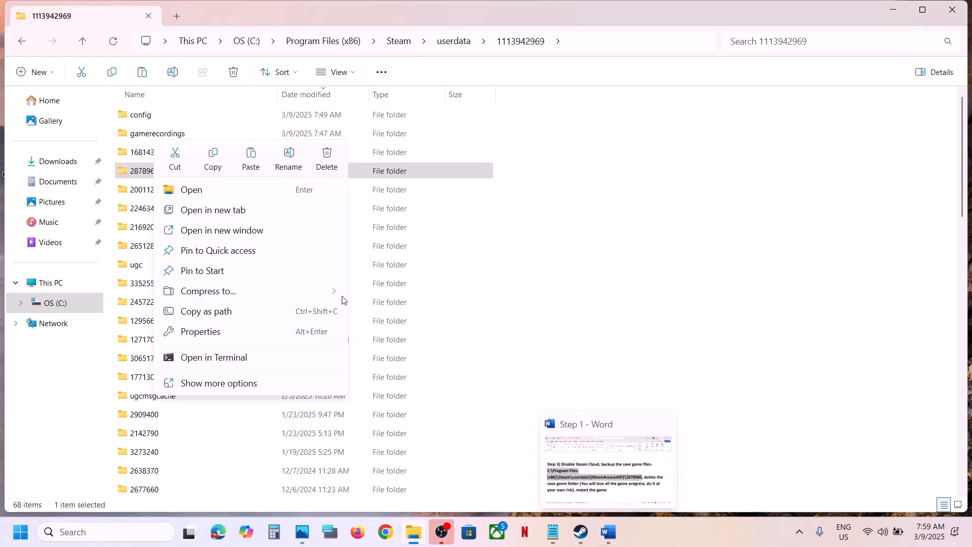
Step: Switch to Word and reread Step 3 on deleting the save game folder and restarting the game
click(609, 531)
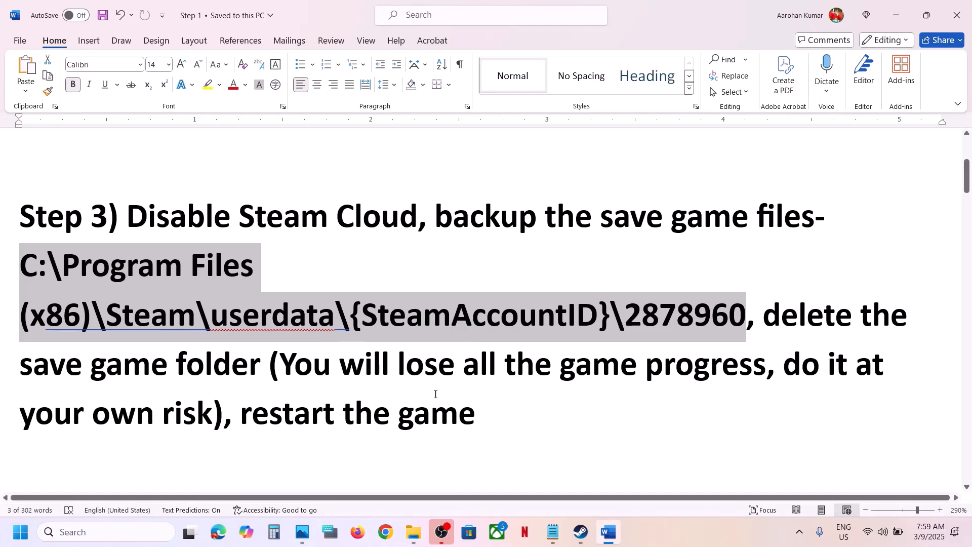
drag(237, 419, 44, 229)
click(553, 416)
click(44, 227)
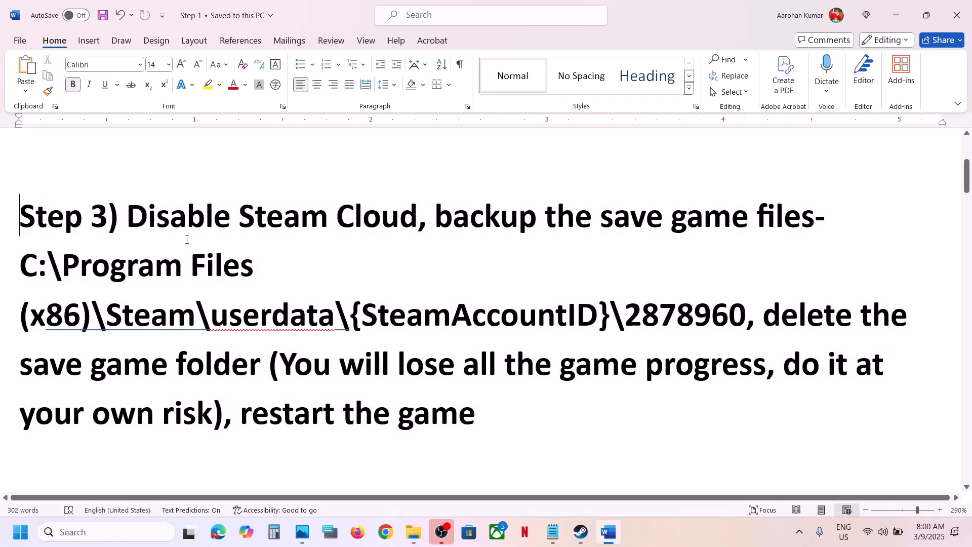
drag(20, 217, 521, 407)
click(520, 404)
Step: Copy the Visual C++ download link from Step 4 of the guide and open it in Chrome
scroll(519, 402, down, 2)
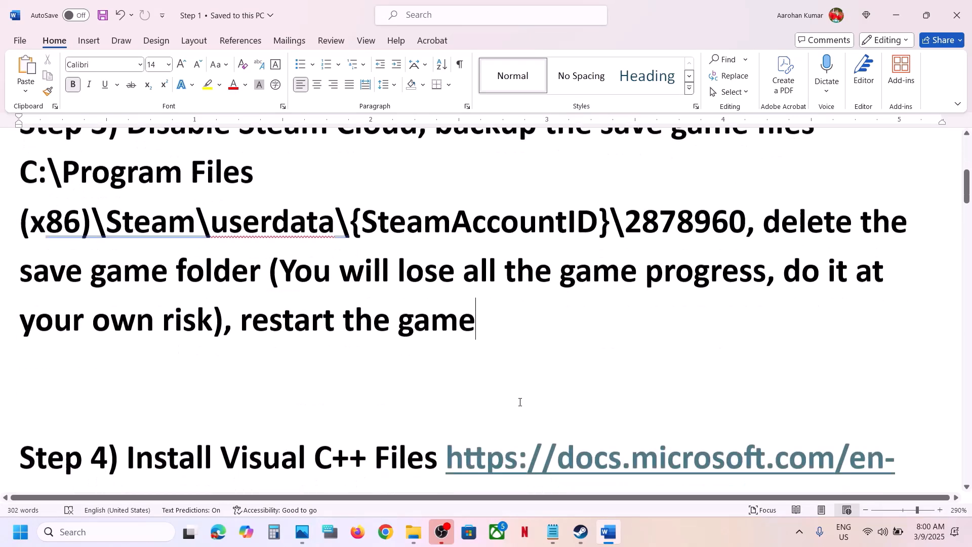
scroll(519, 402, down, 3)
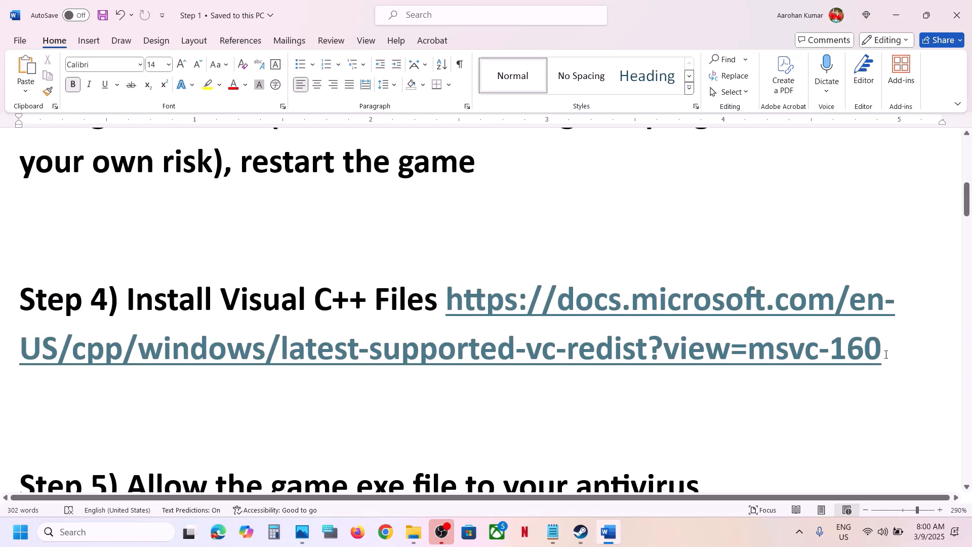
drag(885, 354, 446, 284)
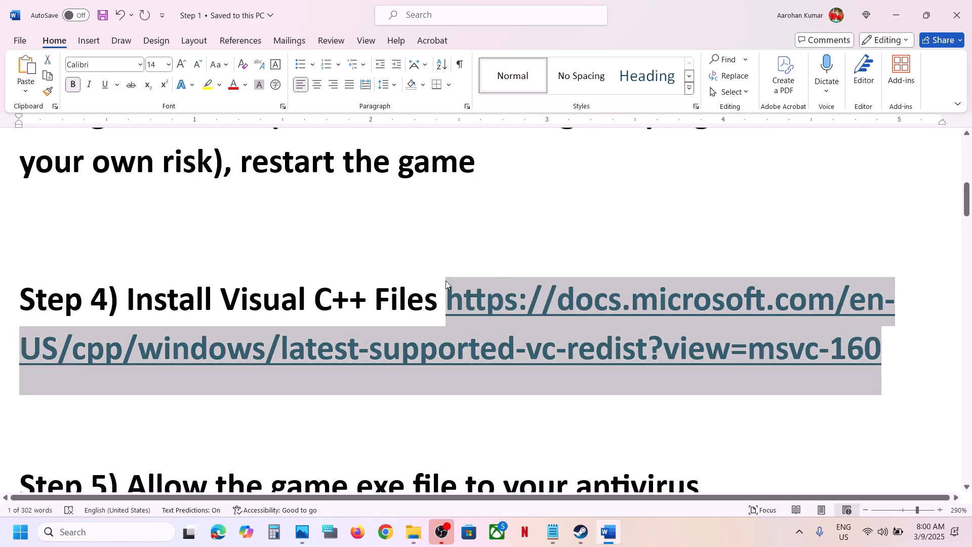
click(387, 538)
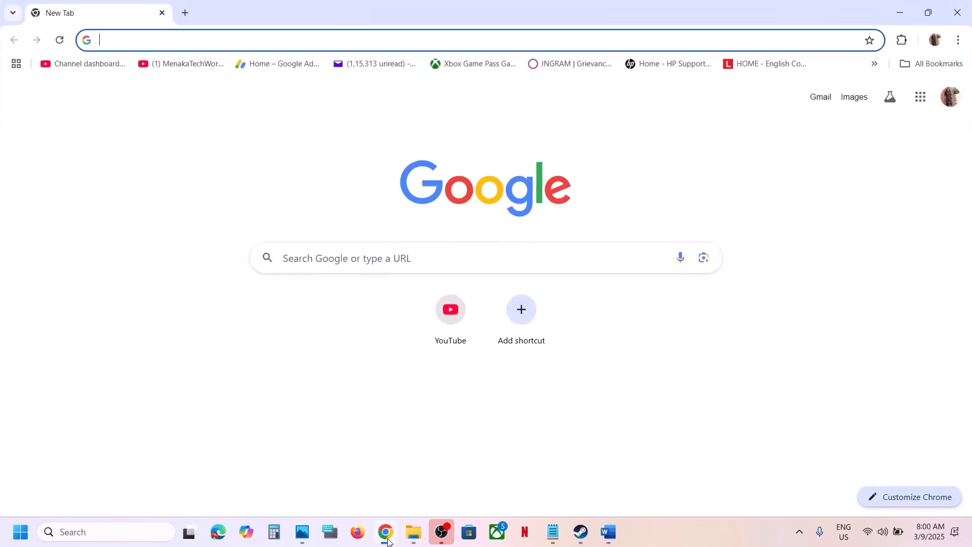
key(ctrl+v)
key(Return)
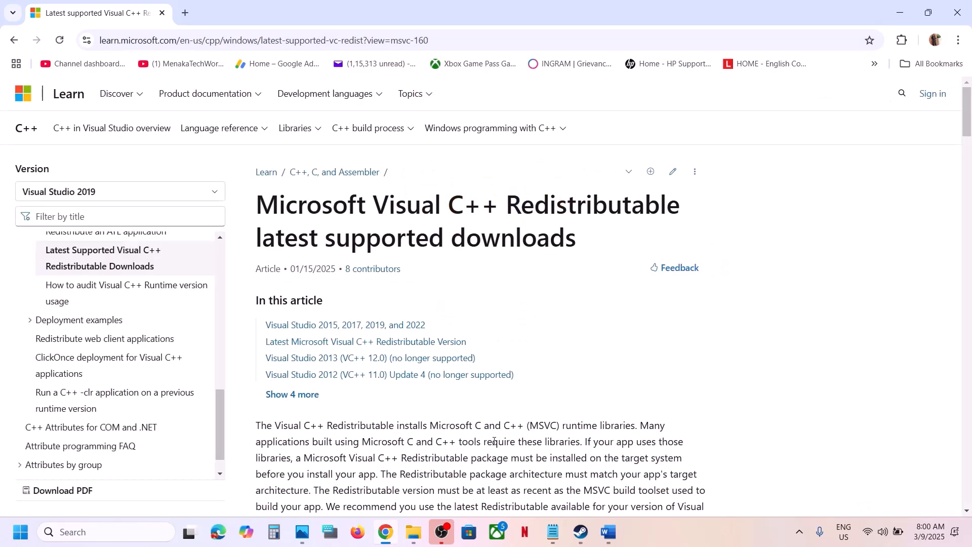
Step: Find the latest supported download table, download the X86 Visual C++ redistributable, and start its repair
scroll(493, 440, down, 10)
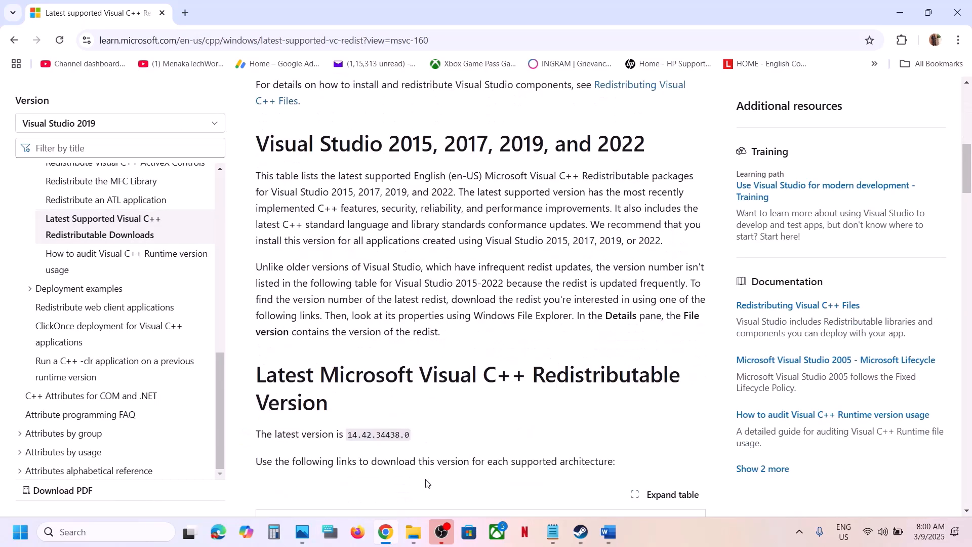
double_click(321, 142)
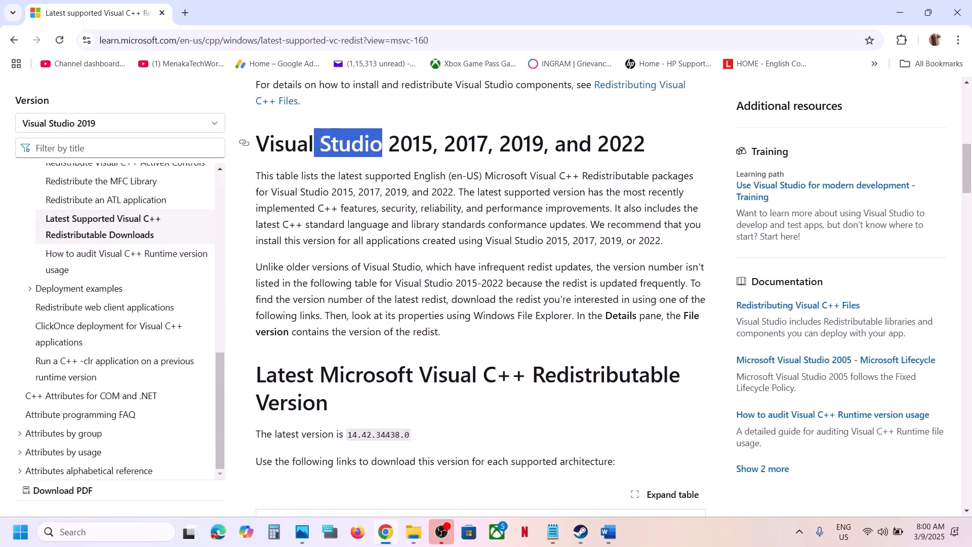
scroll(419, 144, down, 6)
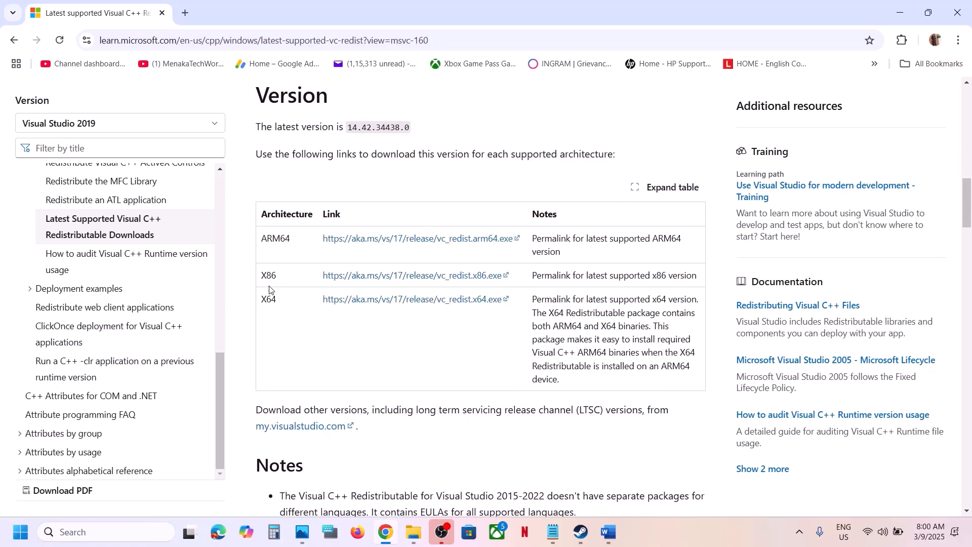
double_click(273, 276)
double_click(270, 300)
click(271, 274)
double_click(271, 273)
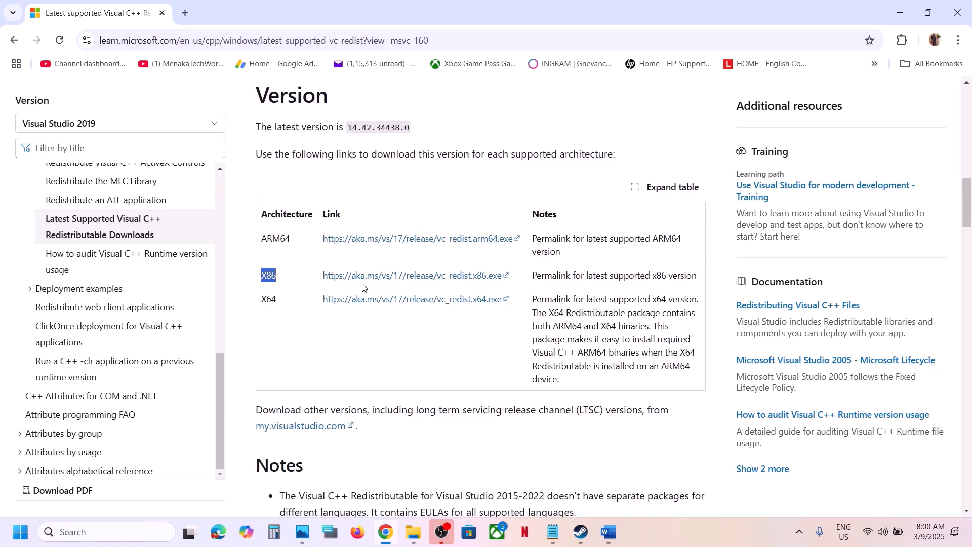
click(428, 277)
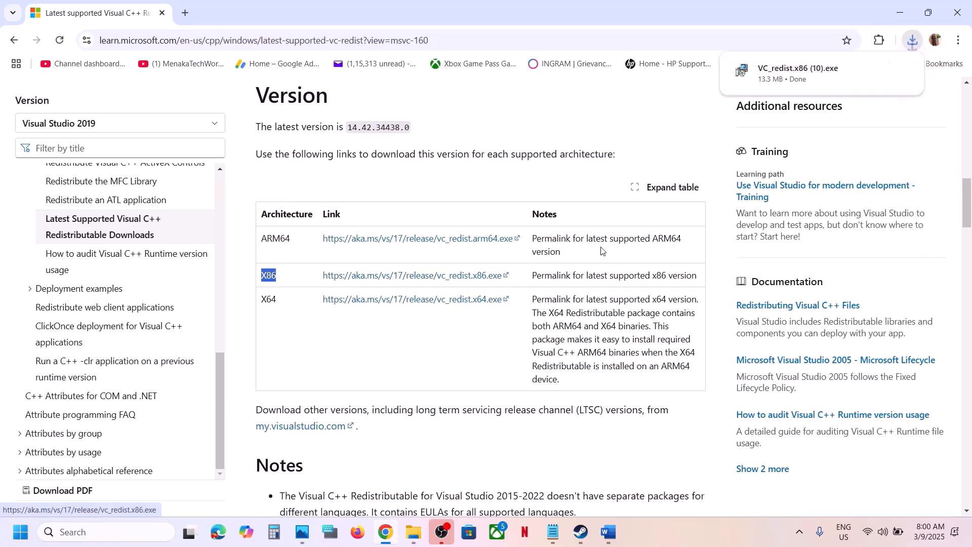
click(796, 76)
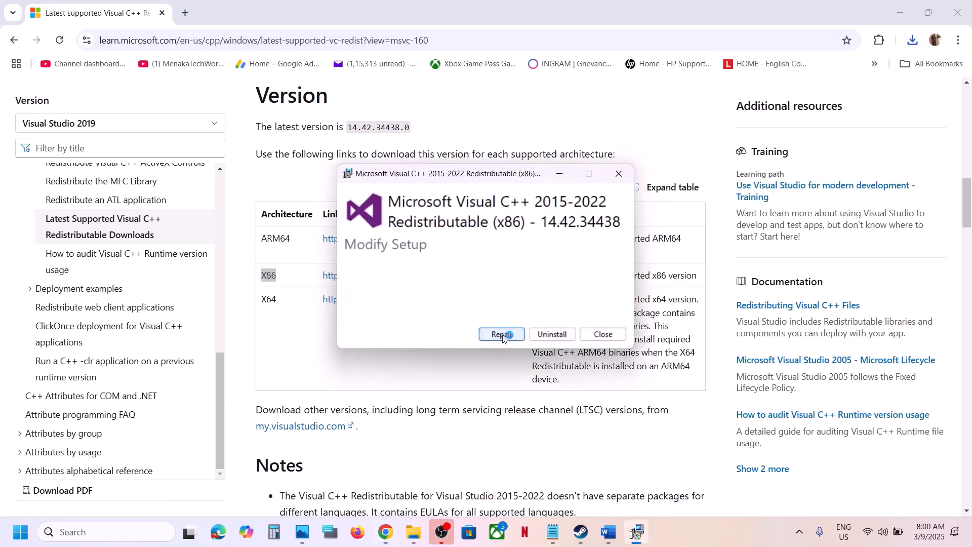
click(502, 335)
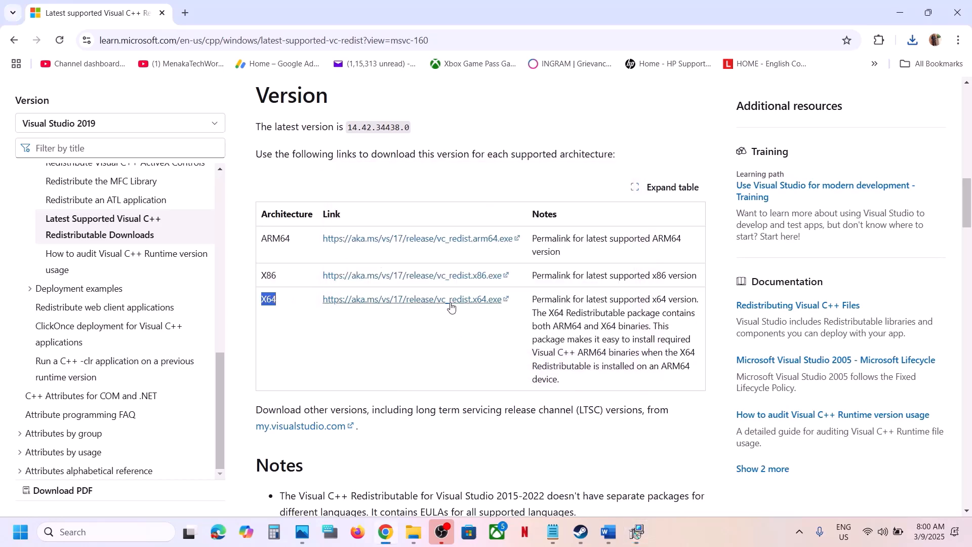
Step: Download the X64 Visual C++ redistributable, run it, and start its repair
click(911, 46)
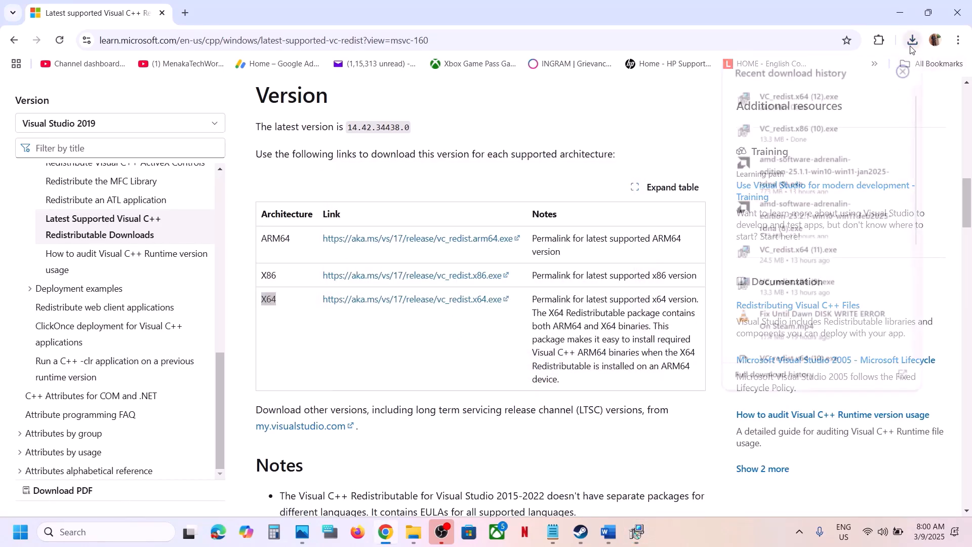
click(824, 93)
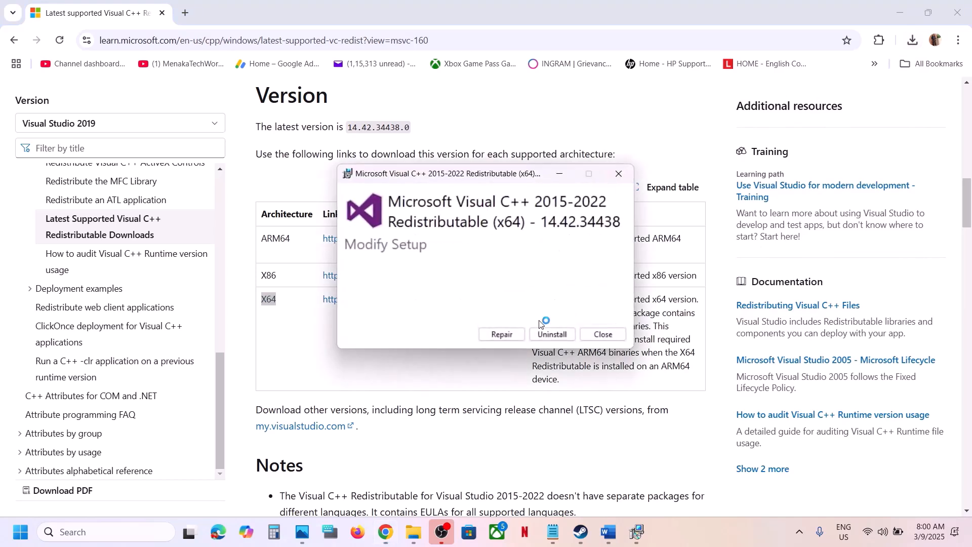
click(501, 334)
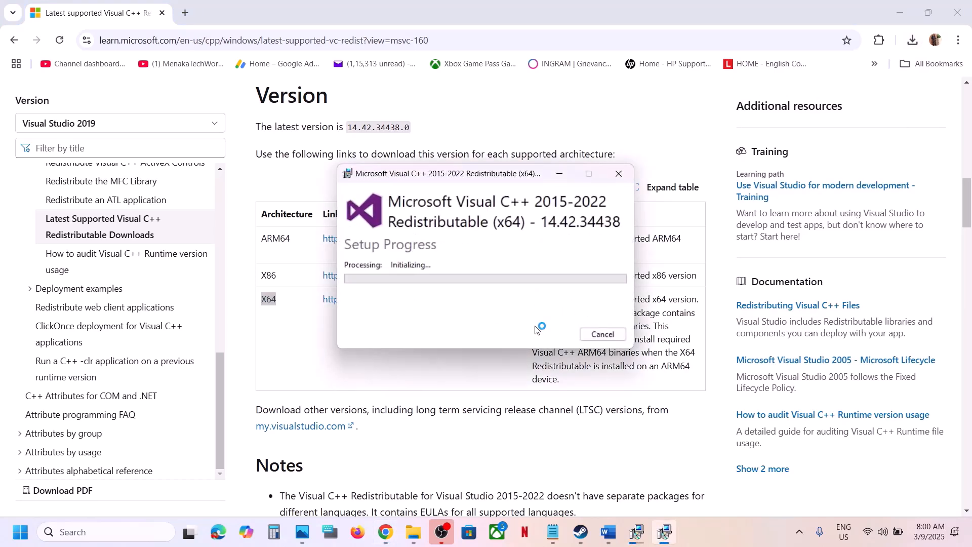
Step: Place the x86 and x64 setup windows side by side and close both once their repairs finish
click(636, 532)
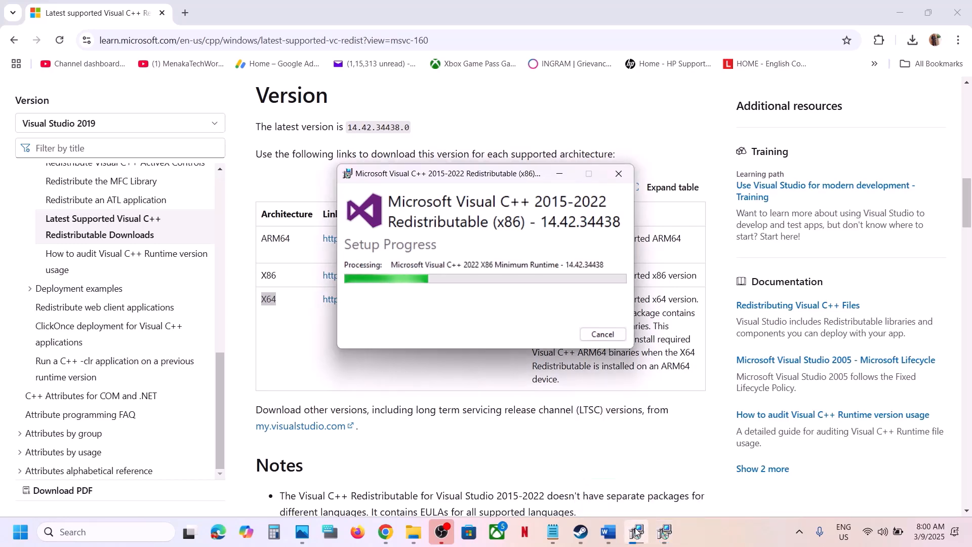
click(660, 529)
drag(496, 182, 722, 195)
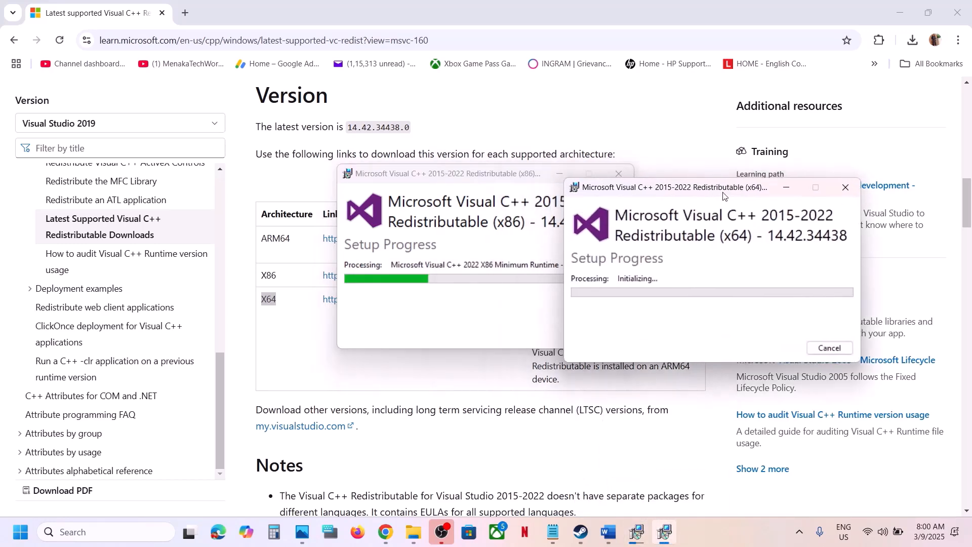
drag(540, 184, 422, 200)
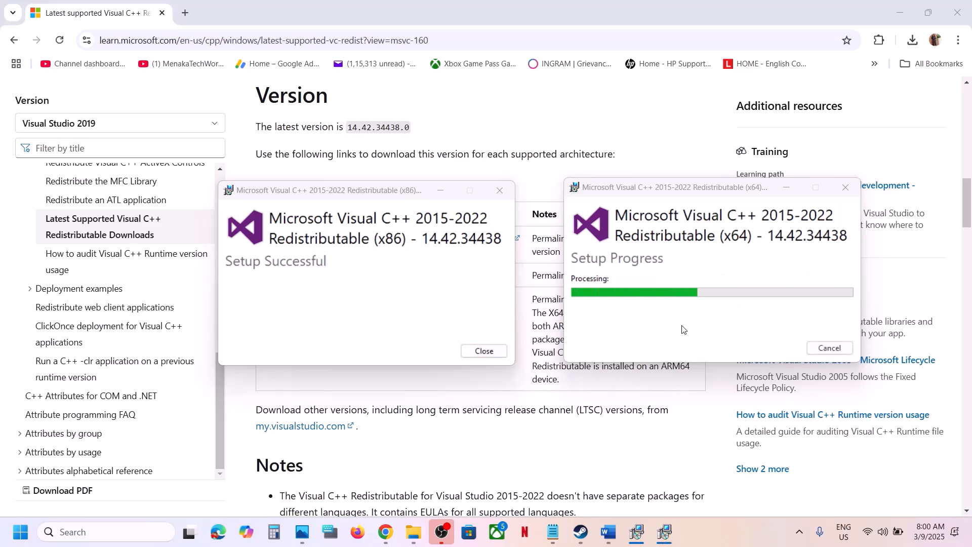
click(829, 348)
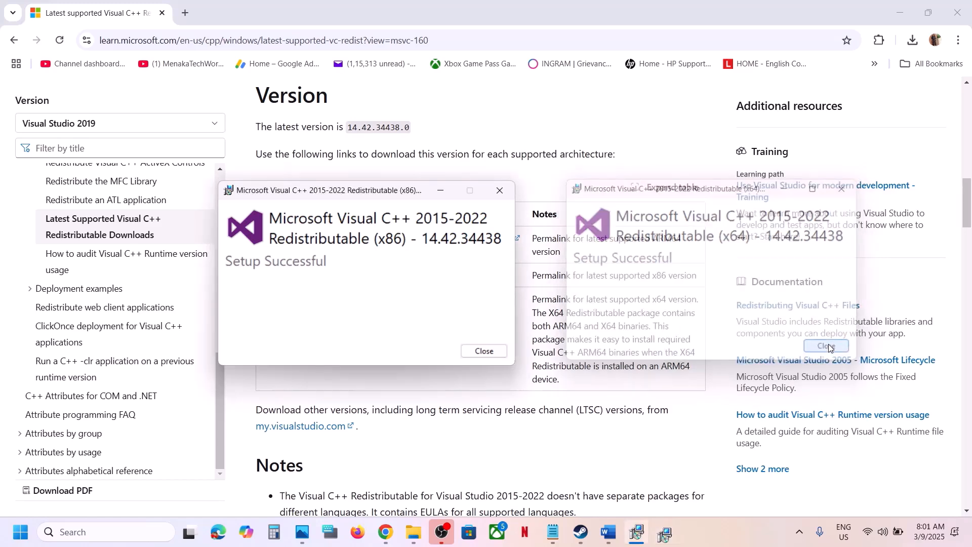
click(483, 350)
Step: Bring up the Windows power options and switch to the WWE 2K25 library page in Steam
click(6, 545)
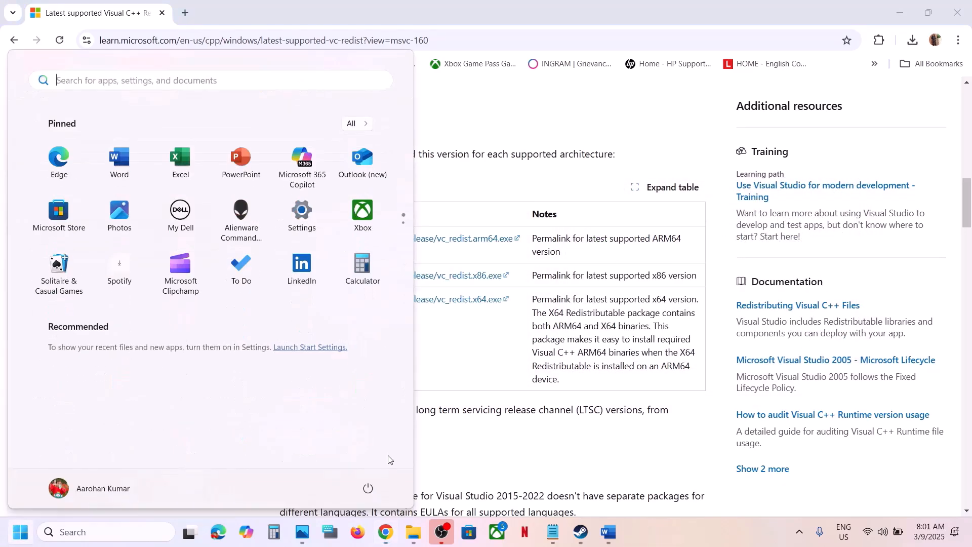
click(368, 488)
click(369, 462)
click(579, 530)
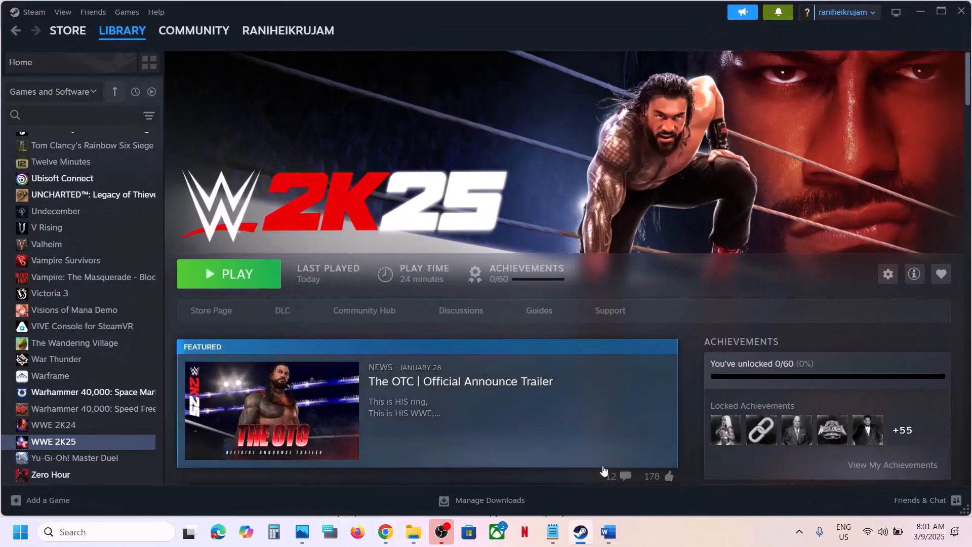
Step: Switch to Word and read Step 5 on allowing the game exe through the antivirus program, Windows Security and Firewall
click(609, 532)
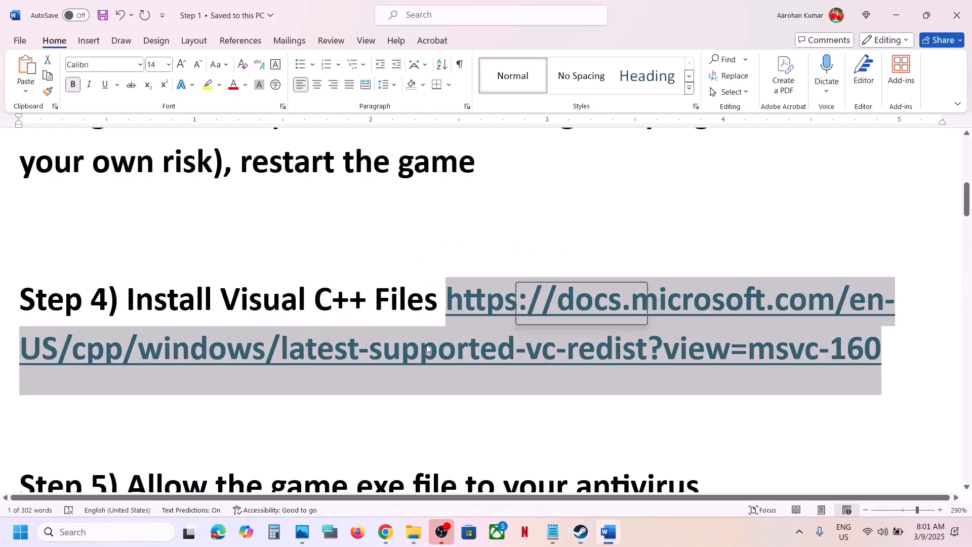
scroll(210, 314, down, 4)
drag(147, 297, 140, 346)
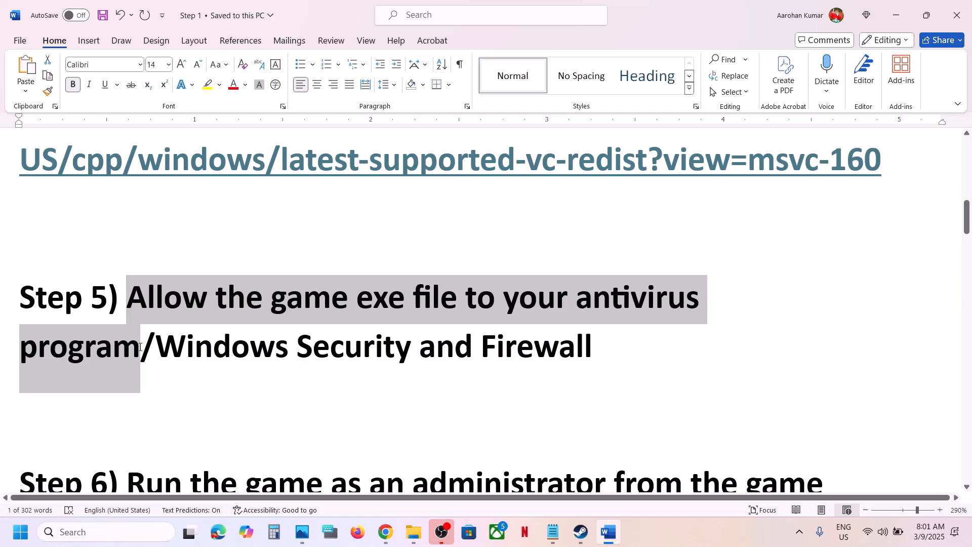
click(140, 347)
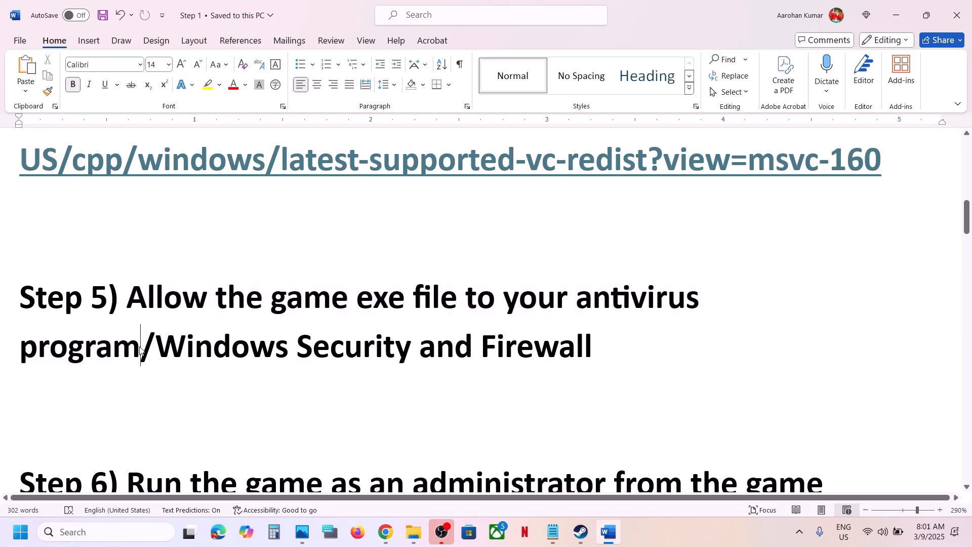
drag(140, 347, 127, 297)
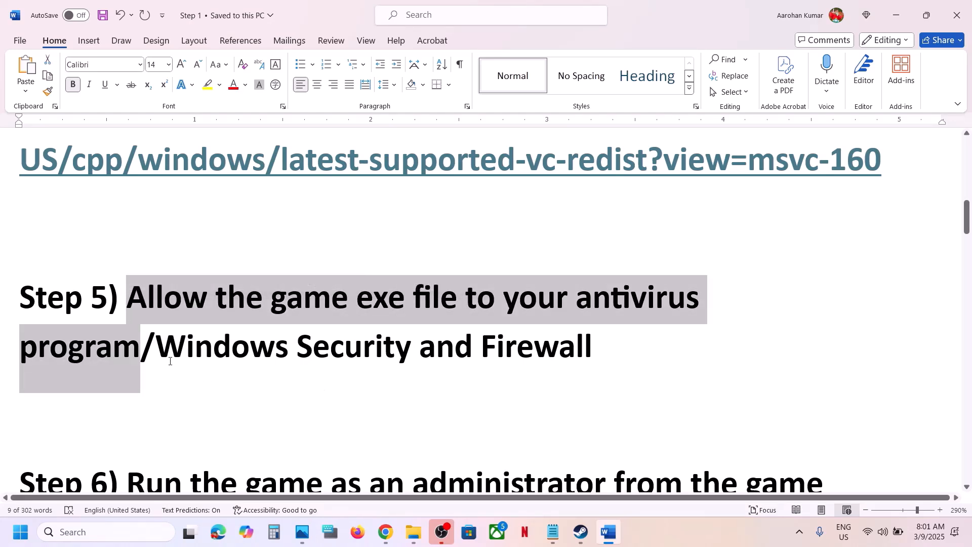
drag(155, 348, 592, 347)
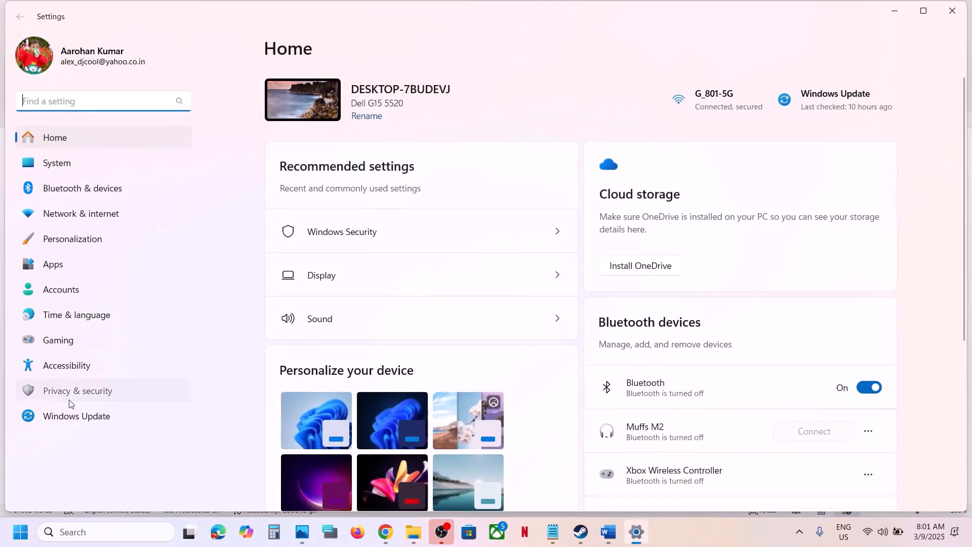
Step: From Windows Settings, open Windows Security's ransomware protection and its list of apps allowed through Controlled folder access
click(74, 400)
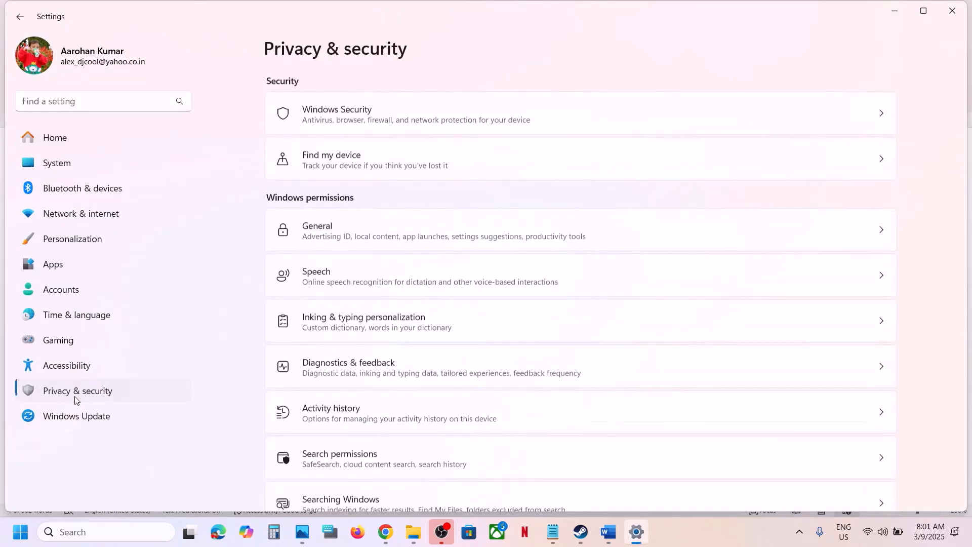
click(357, 121)
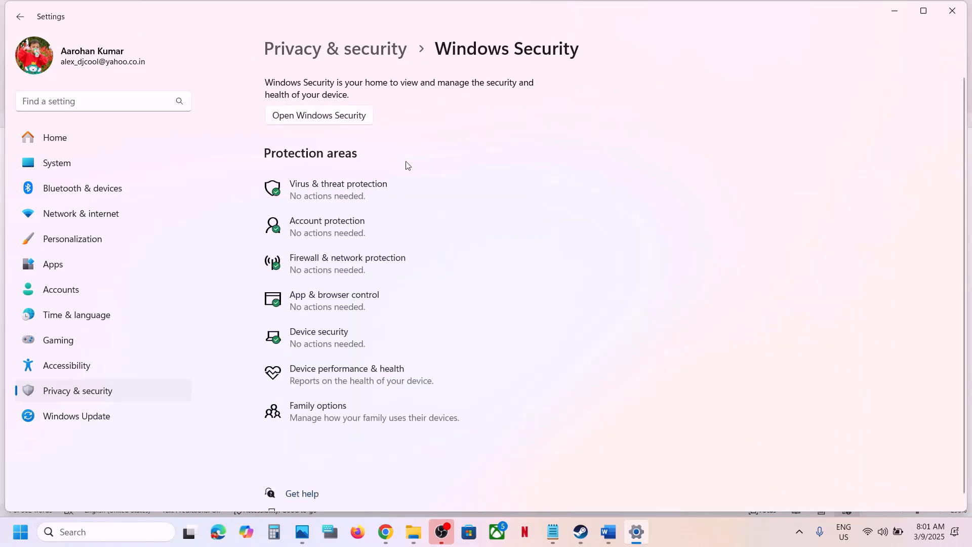
click(361, 198)
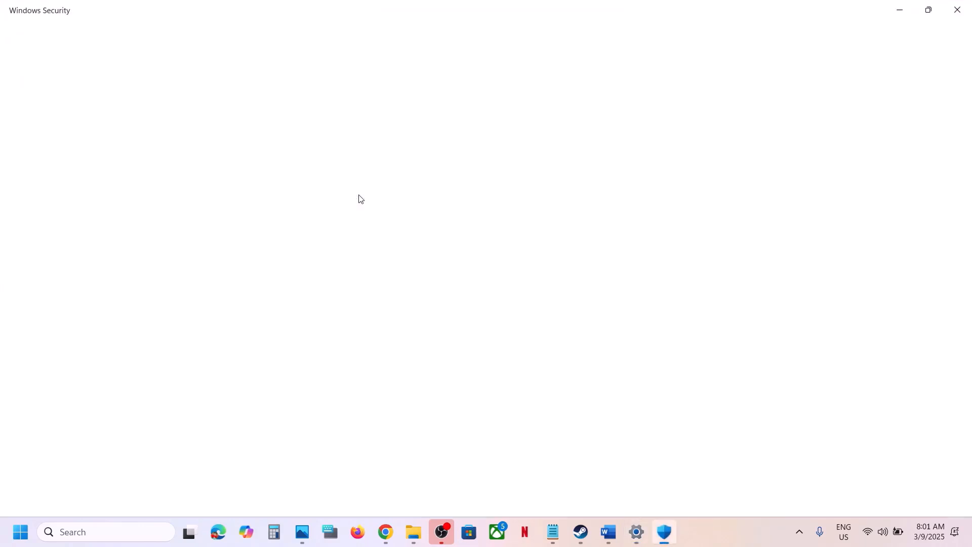
scroll(360, 198, down, 3)
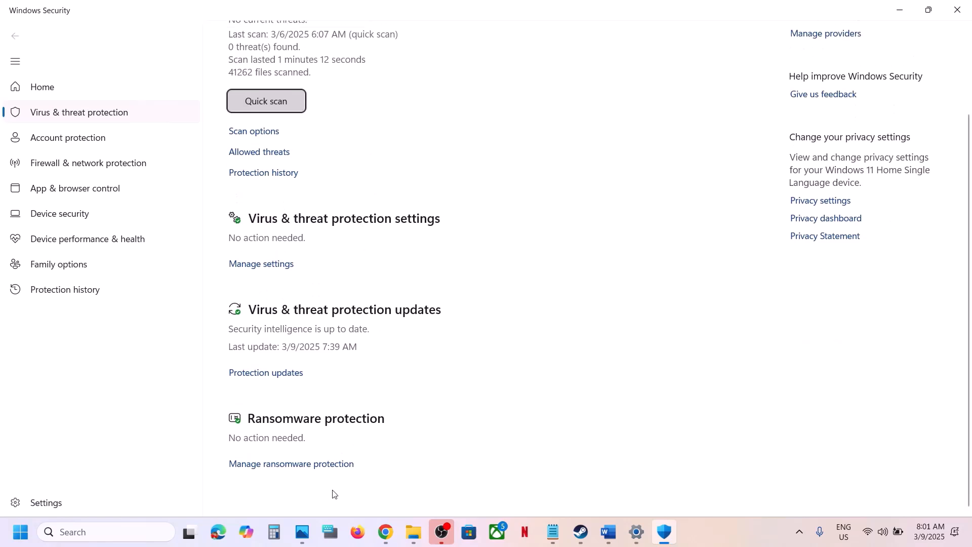
click(306, 466)
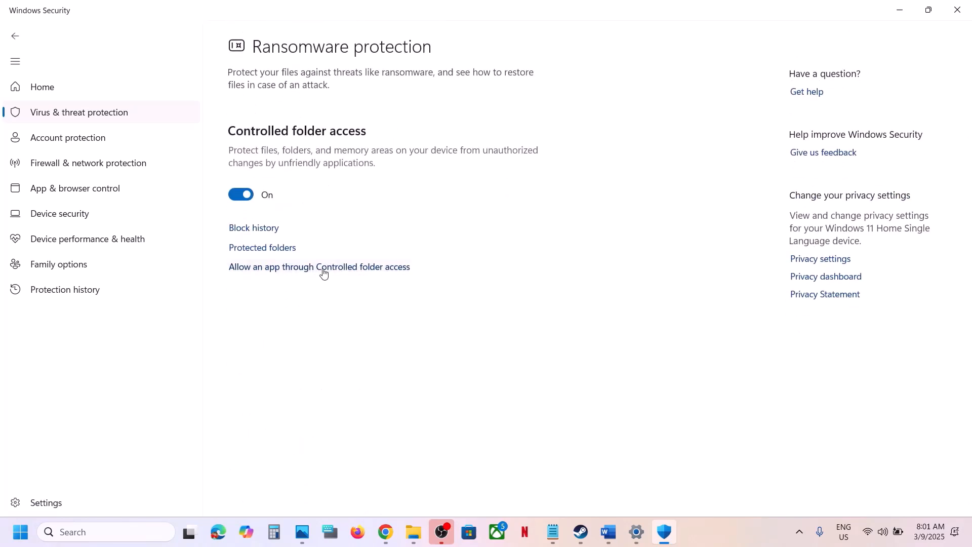
click(323, 269)
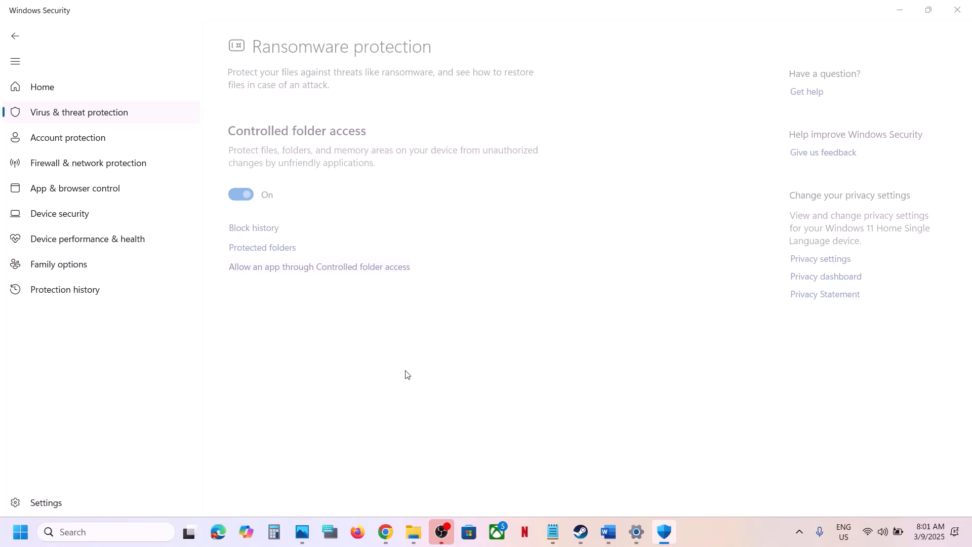
Step: Add WWE2K25_x64 from the Steam steamapps\common\WWE 2K25 folder as an app allowed through Controlled folder access
click(288, 139)
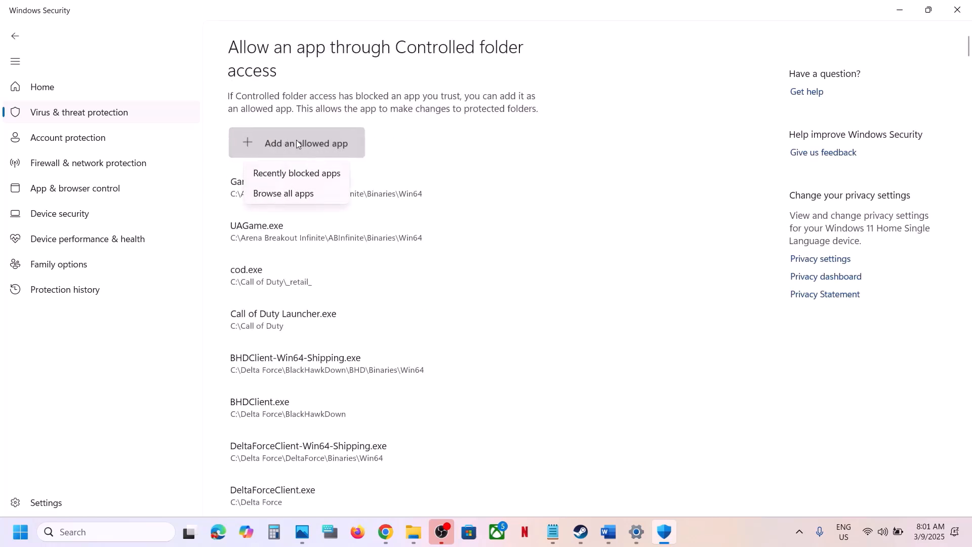
click(311, 193)
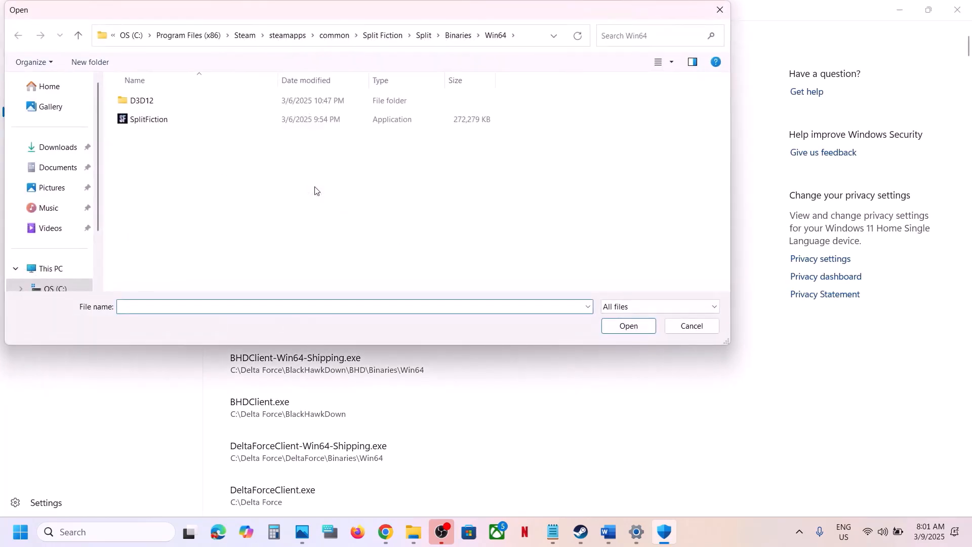
click(334, 36)
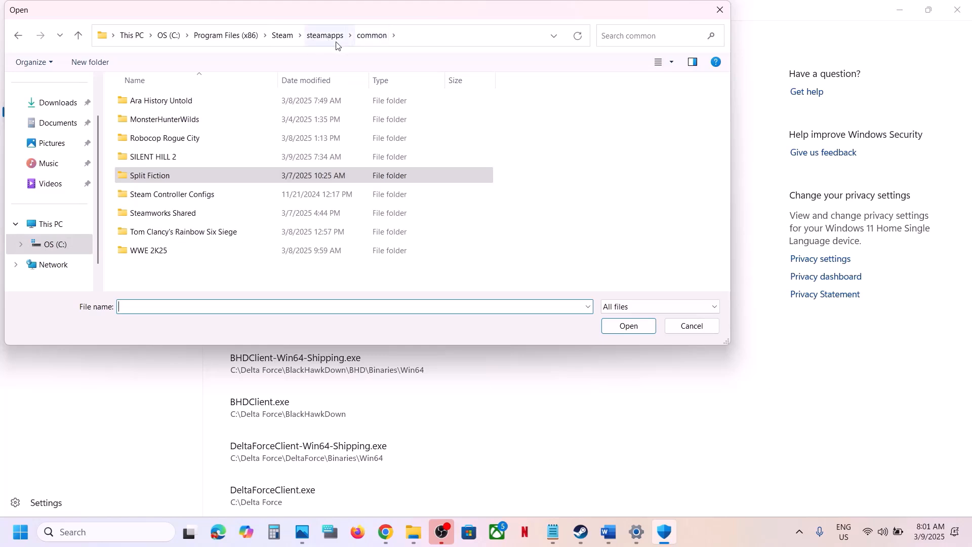
click(428, 40)
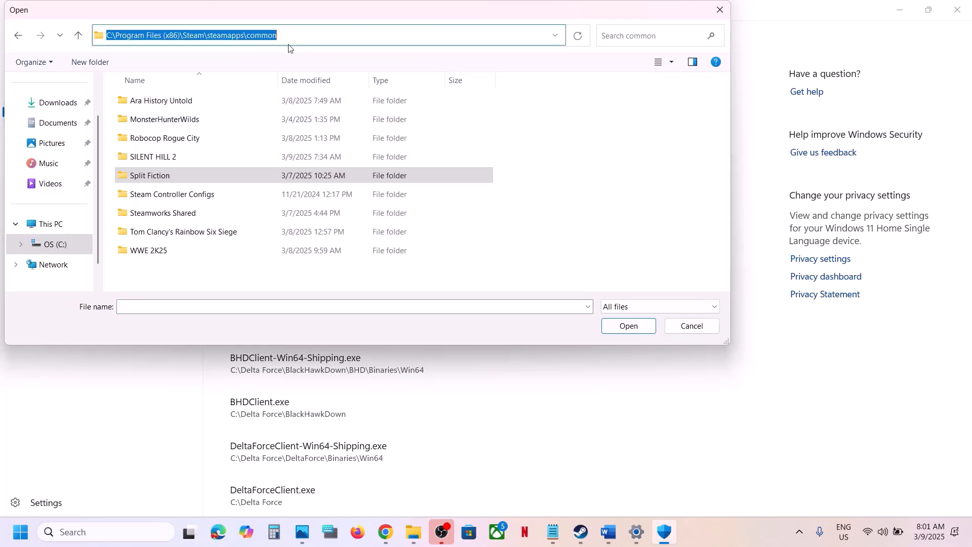
double_click(155, 251)
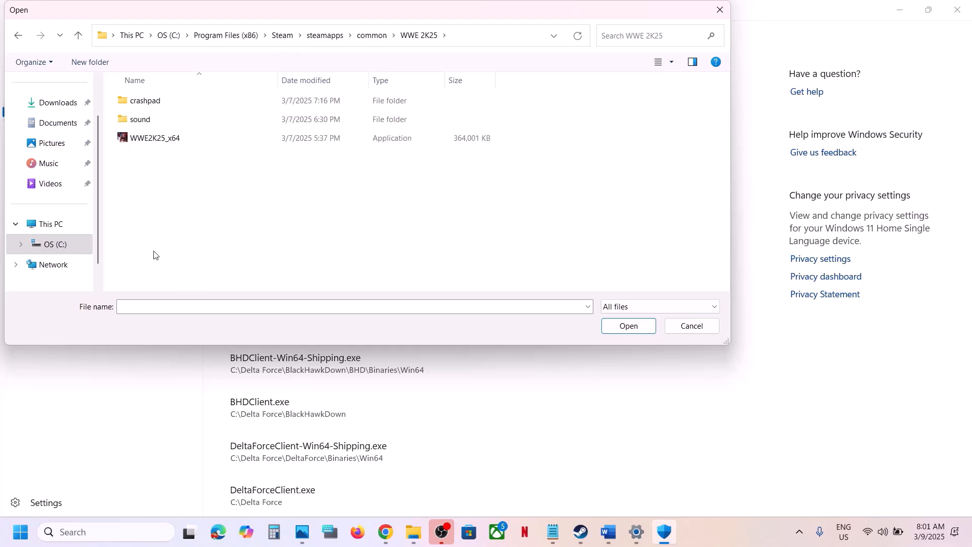
click(169, 140)
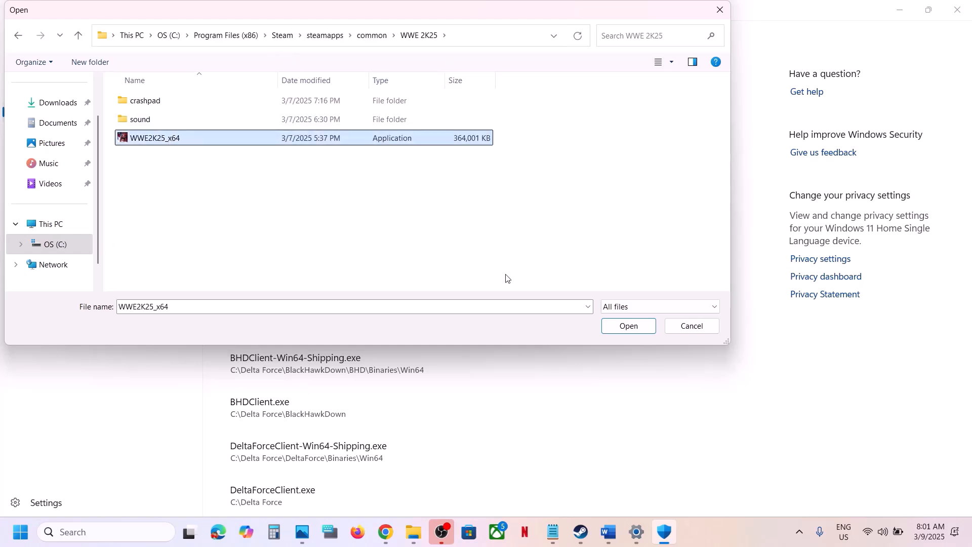
click(628, 326)
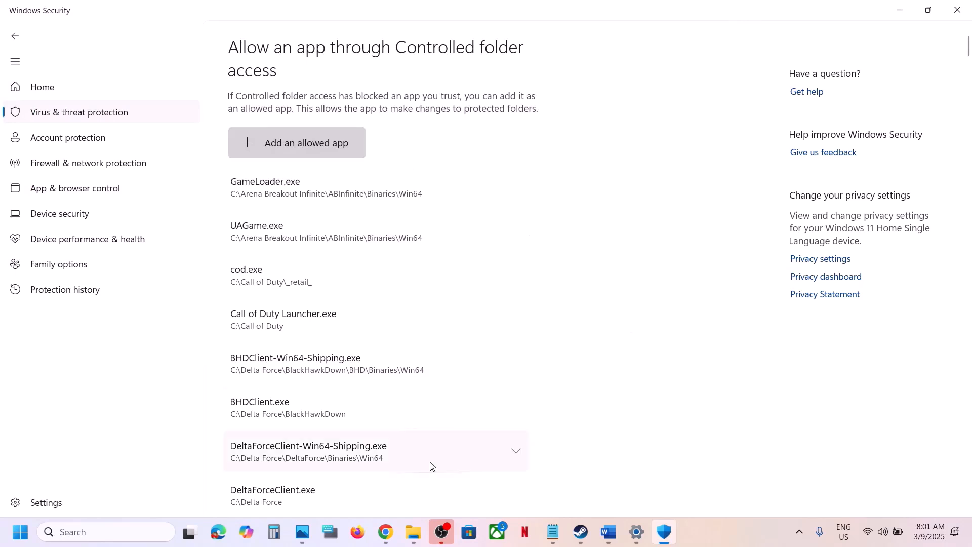
Step: Open Control Panel's list of apps allowed through Windows Defender Firewall and unlock its settings for changes
click(129, 530)
text(control)
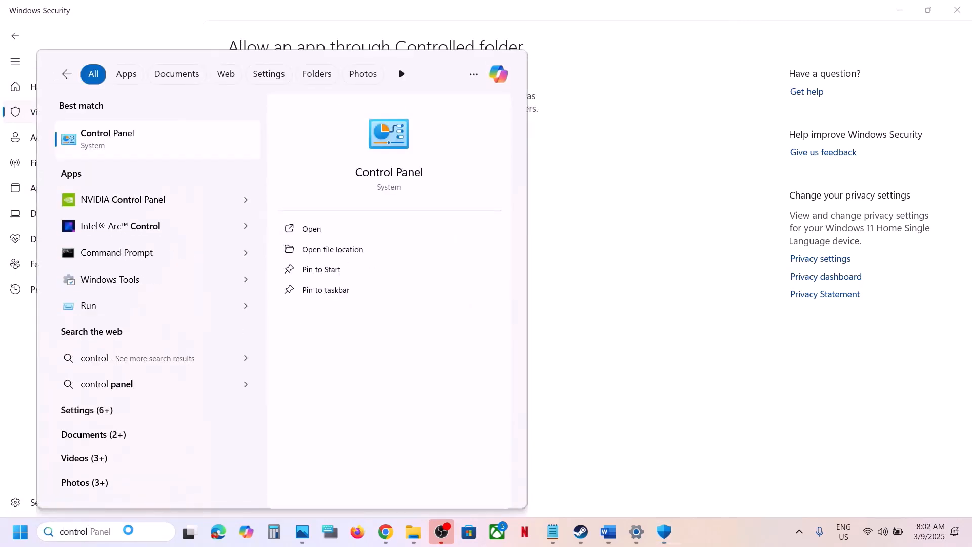
key(Return)
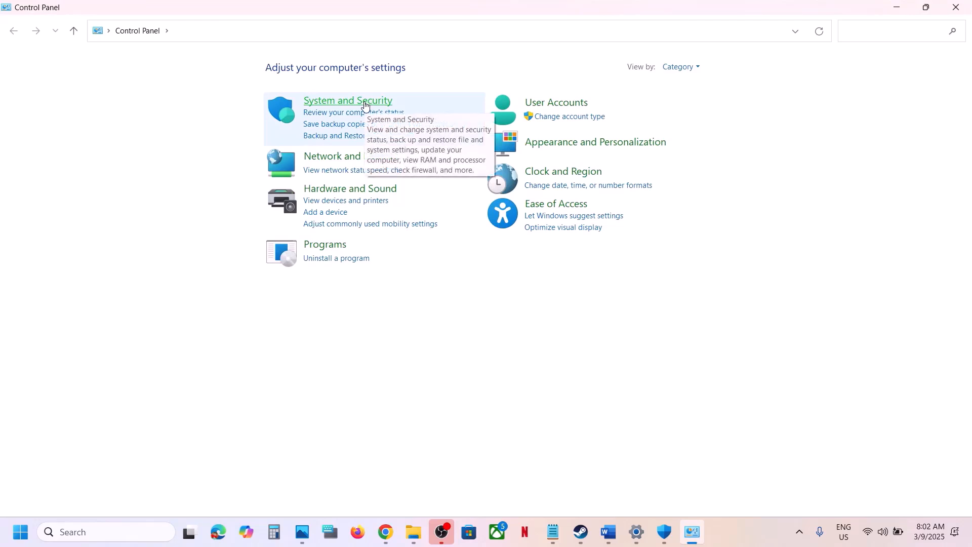
click(363, 101)
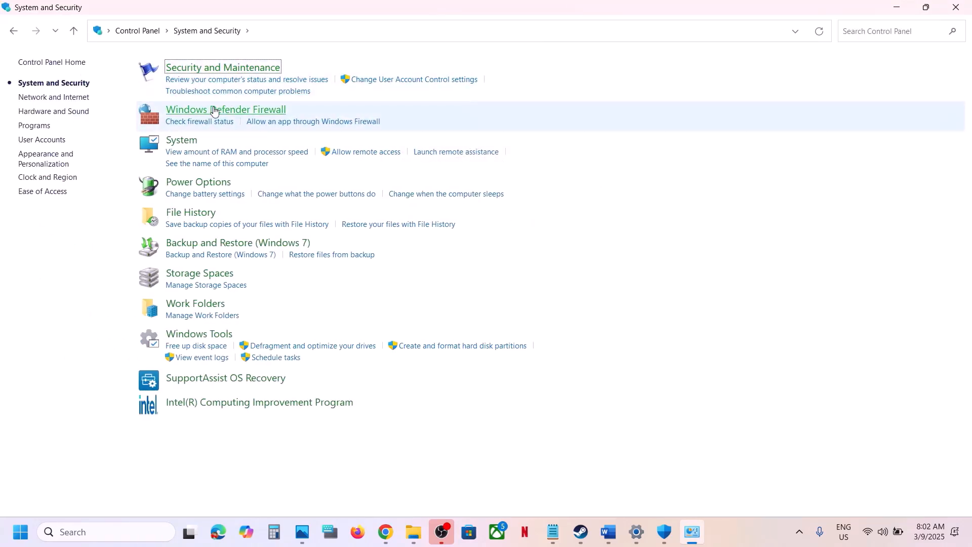
click(213, 111)
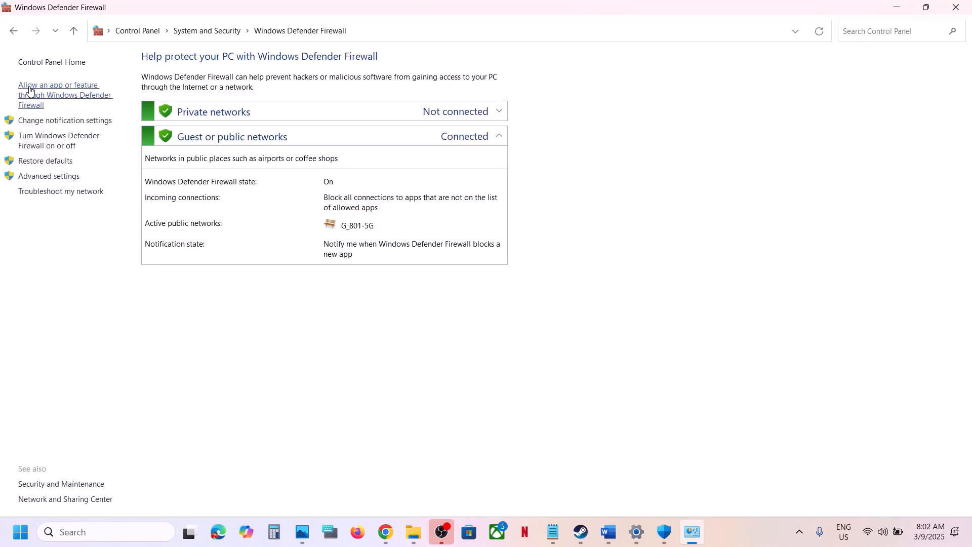
click(53, 98)
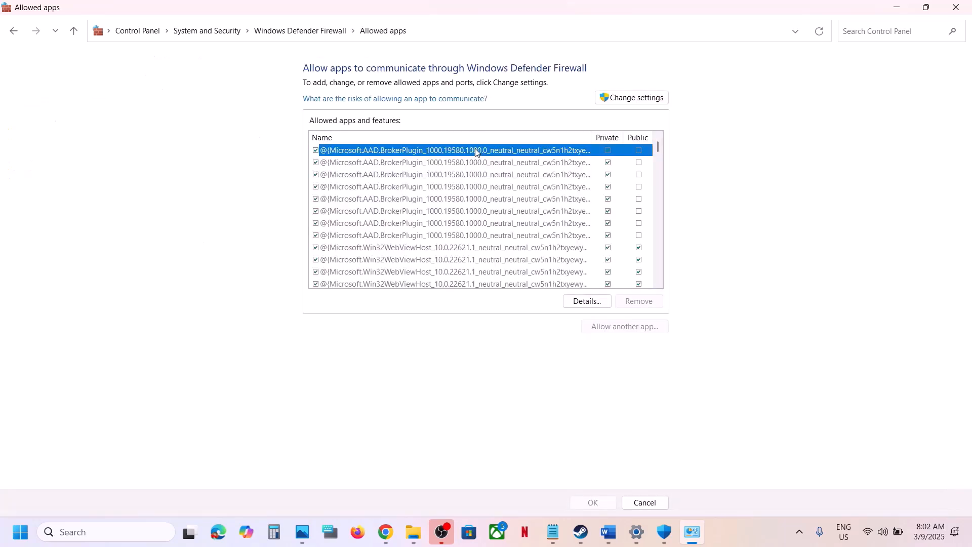
click(649, 99)
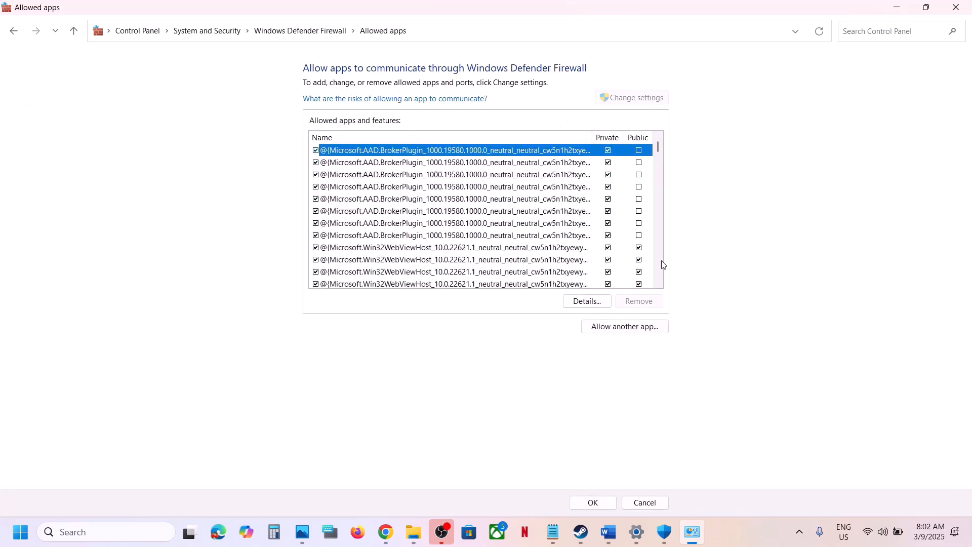
Step: Try to add WWE2K25_x64 from the Steam steamapps\common\WWE 2K25 folder as another app allowed through the firewall
click(624, 327)
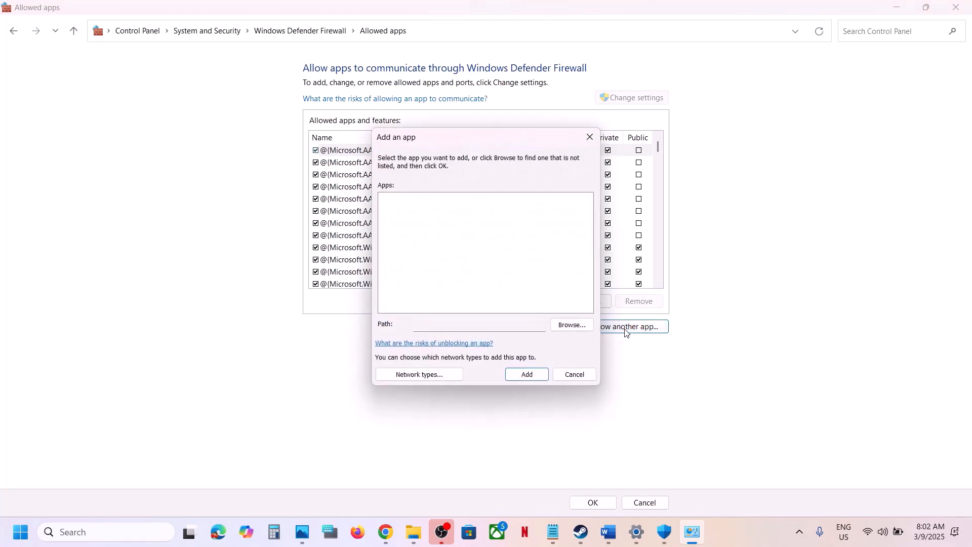
click(562, 329)
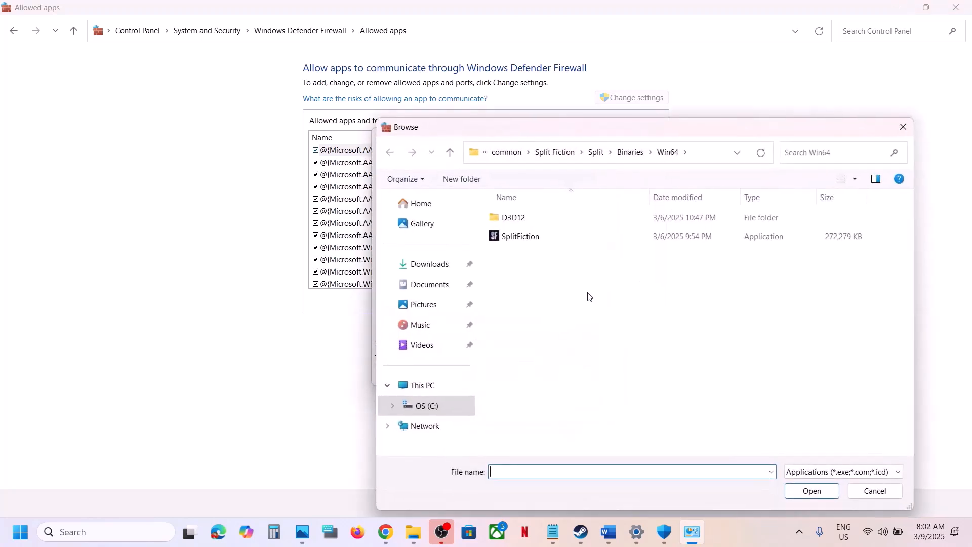
click(504, 154)
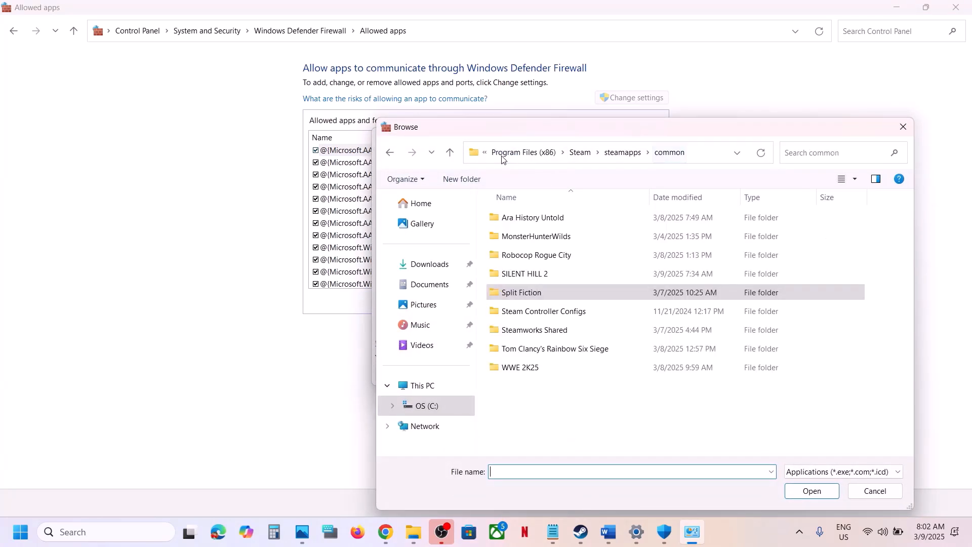
double_click(546, 367)
click(540, 259)
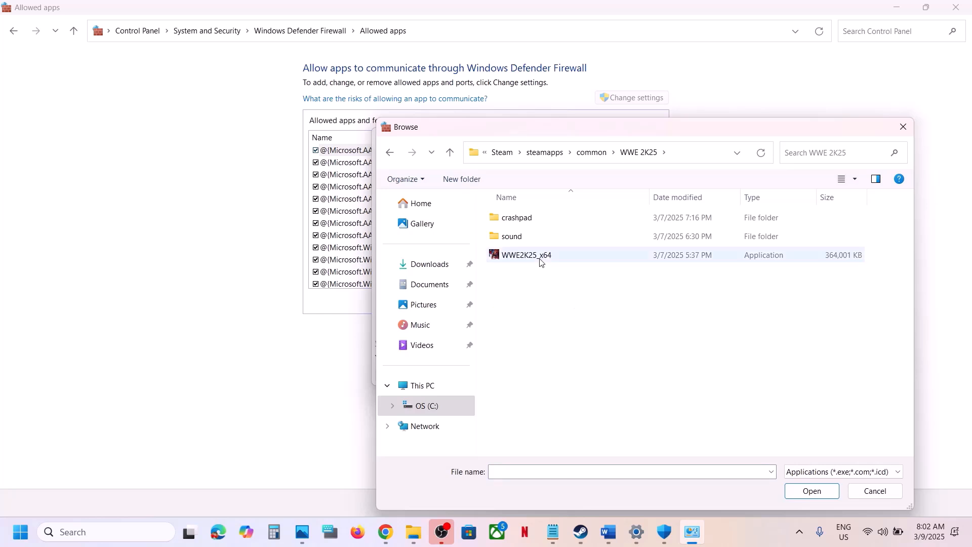
click(814, 492)
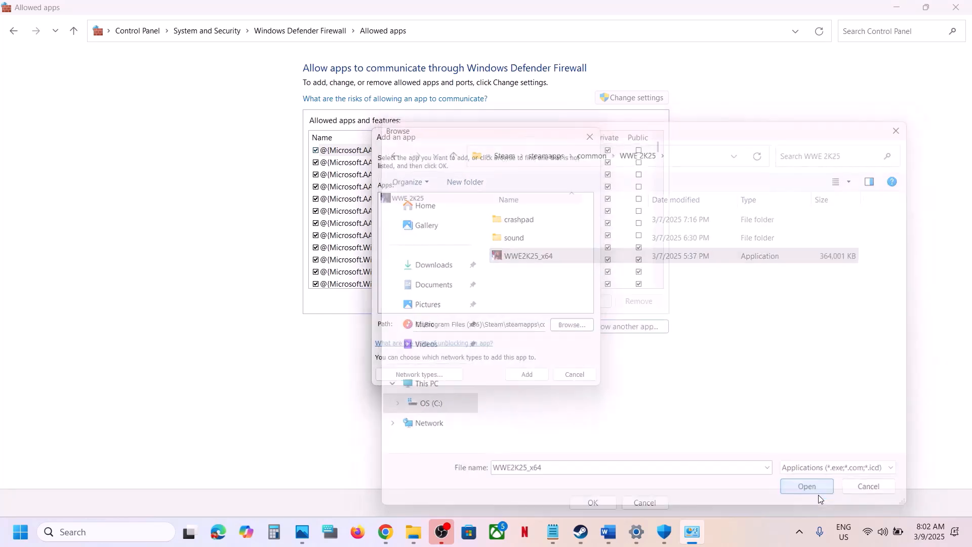
click(516, 380)
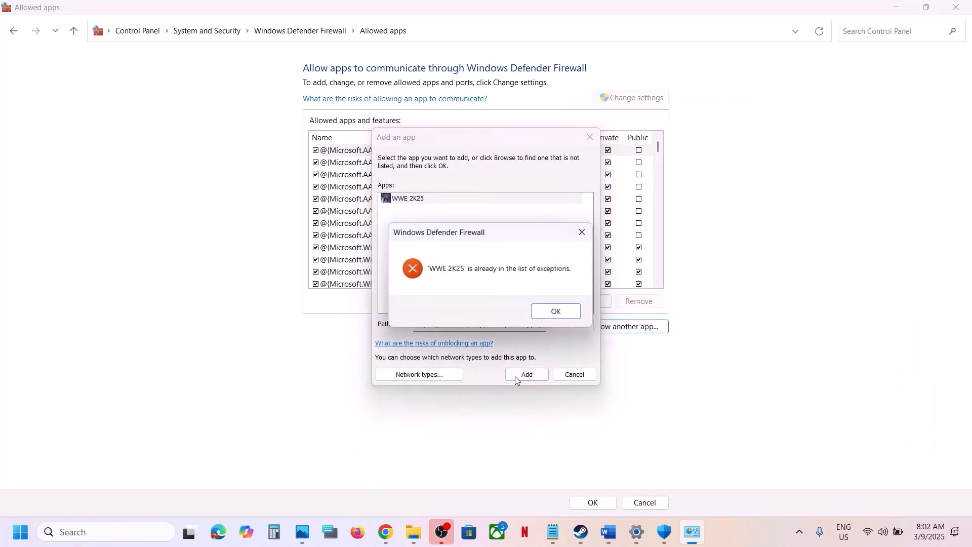
click(563, 310)
click(591, 135)
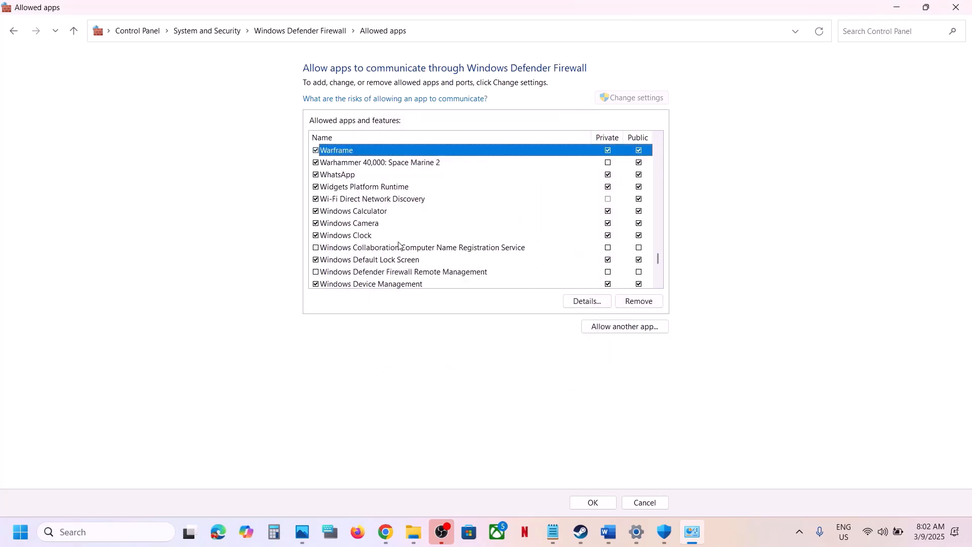
Step: Check the WWE 2K25 entry and its network permissions in the firewall's allowed apps list, and close Control Panel
scroll(660, 286, down, 3)
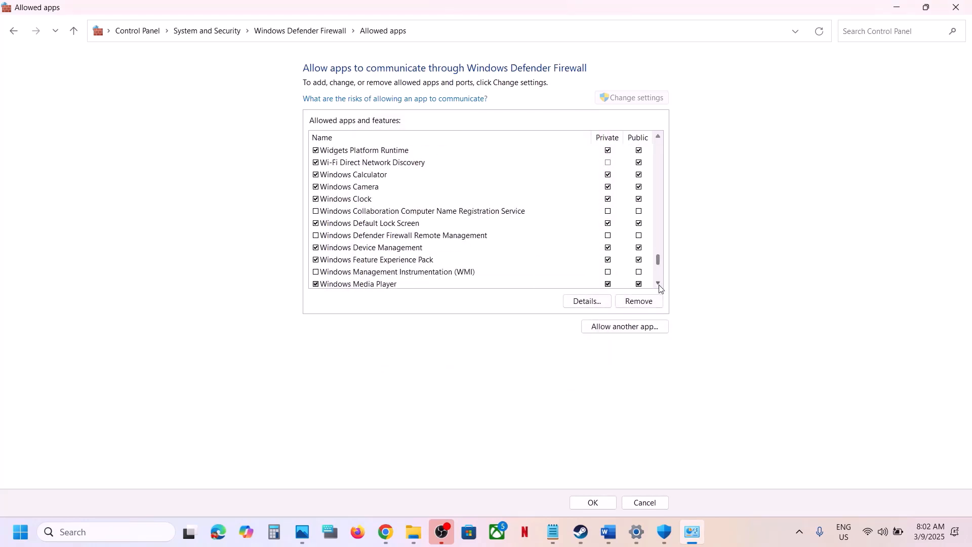
scroll(660, 287, down, 4)
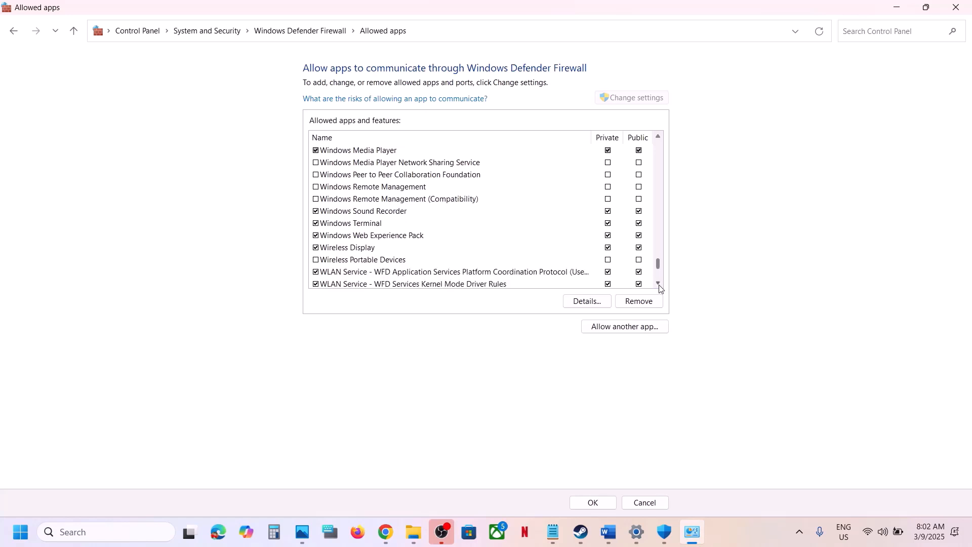
scroll(660, 287, down, 1)
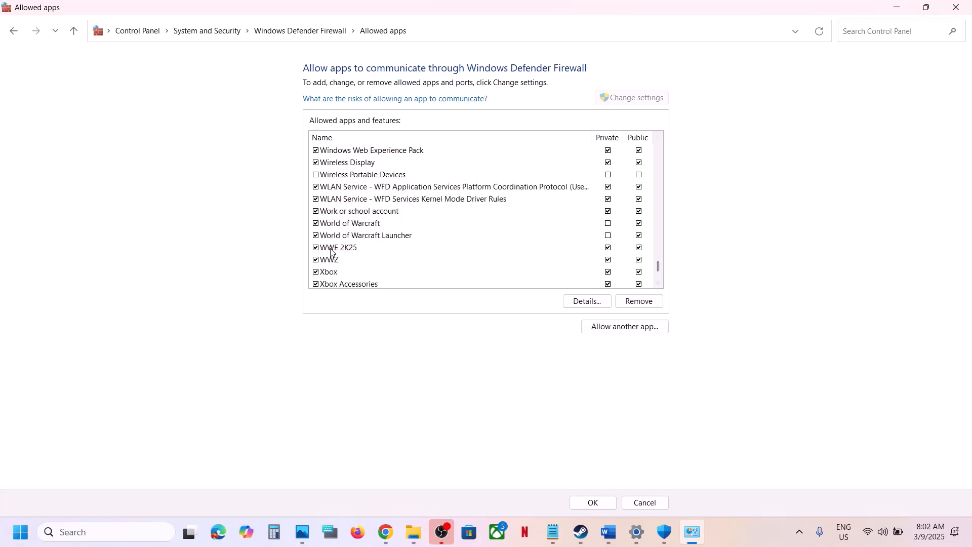
click(331, 249)
click(956, 7)
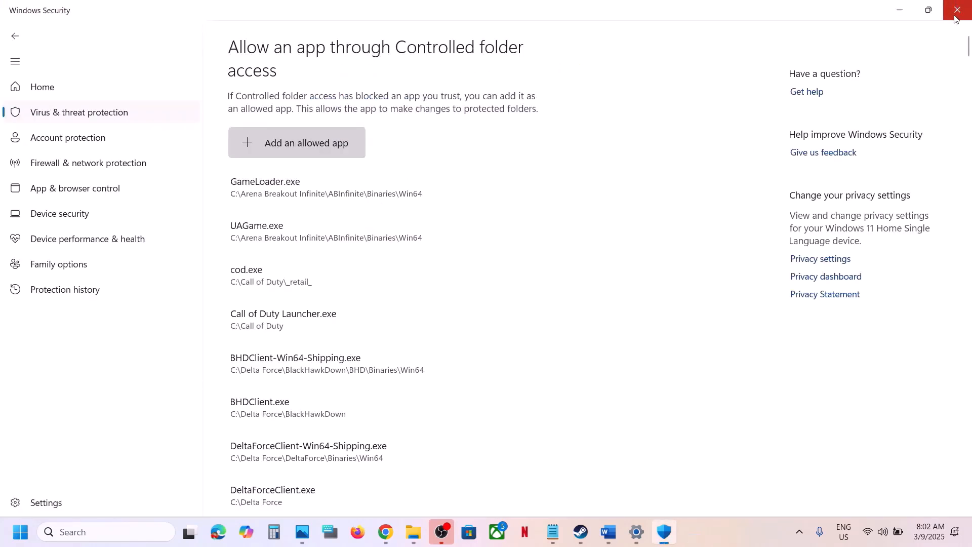
Step: Close Windows Security and Settings, and read Step 6 in Word on running the game as an administrator
click(956, 10)
click(955, 9)
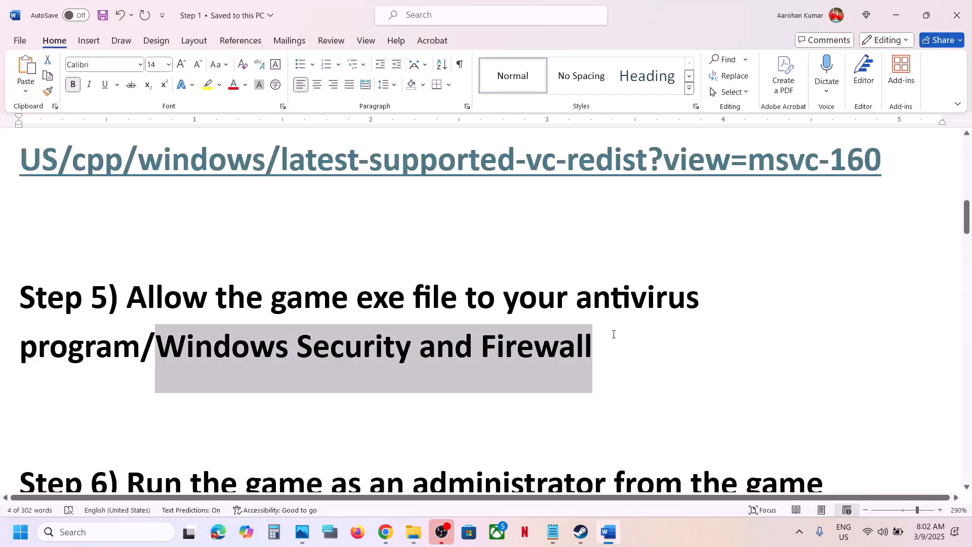
scroll(614, 334, down, 3)
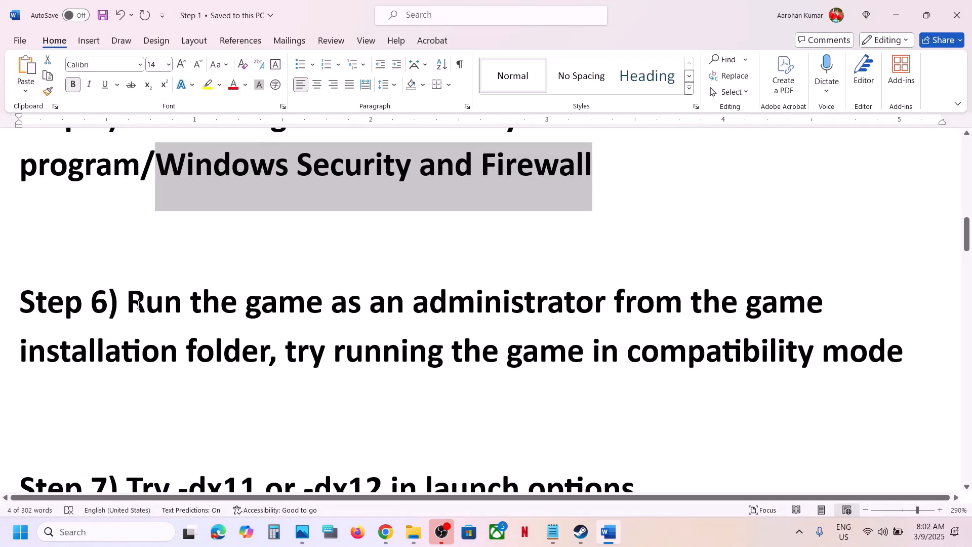
drag(137, 304, 278, 346)
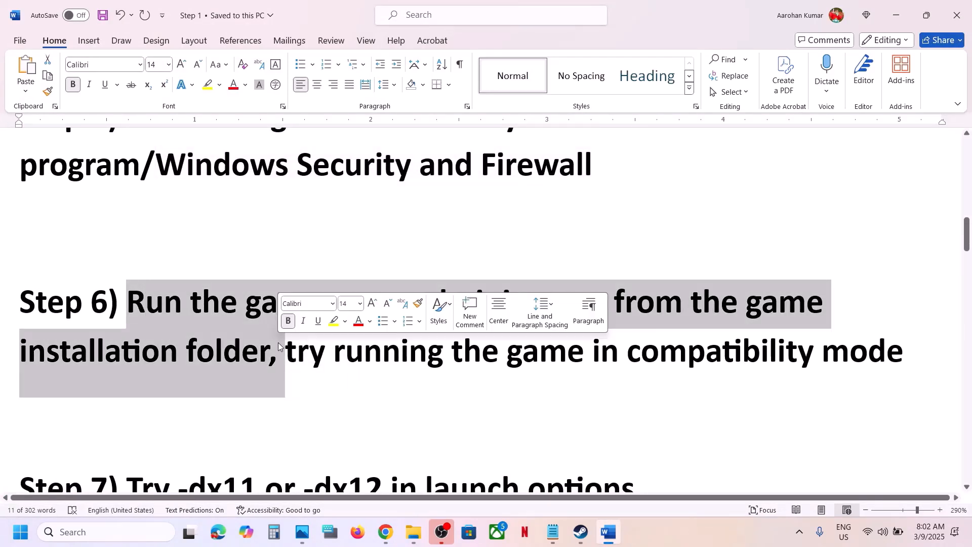
Step: Switch to Steam and browse WWE 2K25's local files to open the installation folder
click(594, 533)
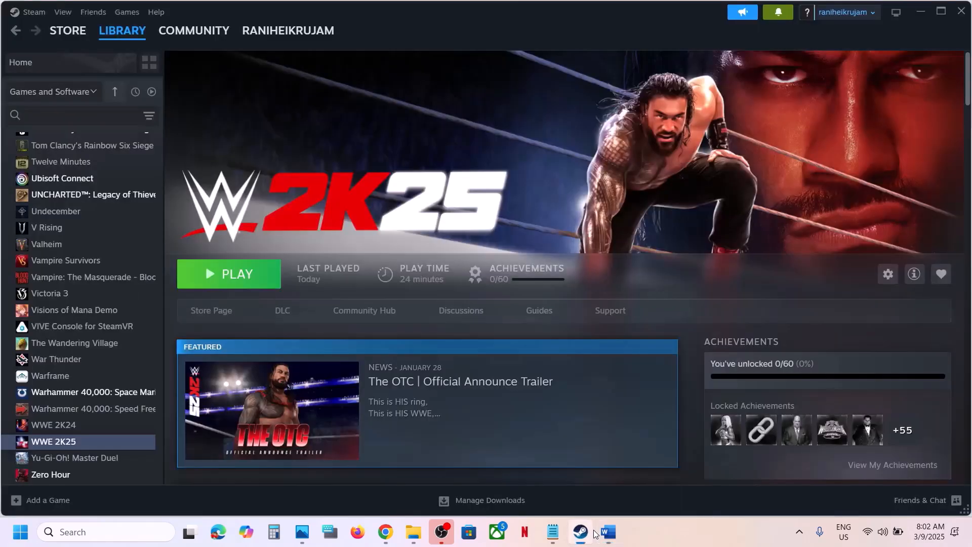
right_click(81, 440)
mouse_move(137, 406)
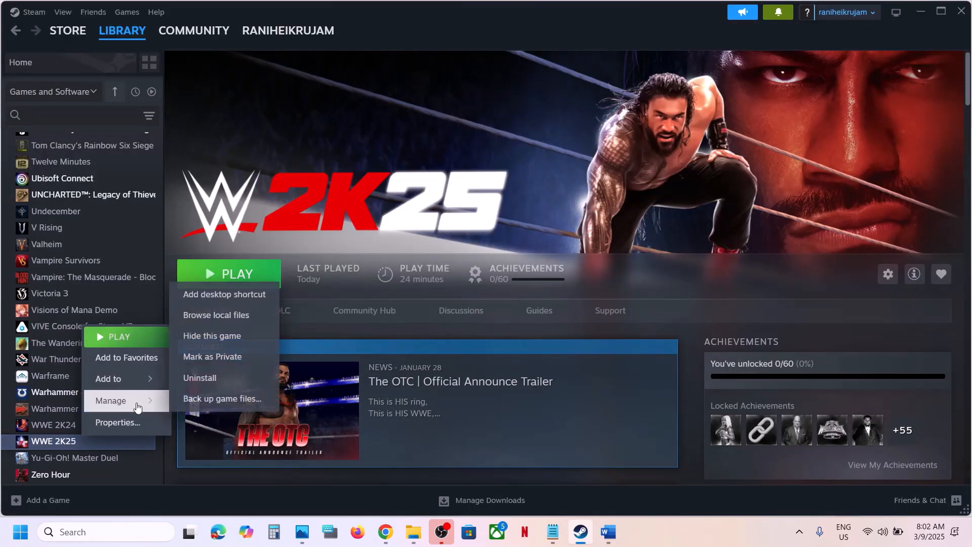
click(208, 317)
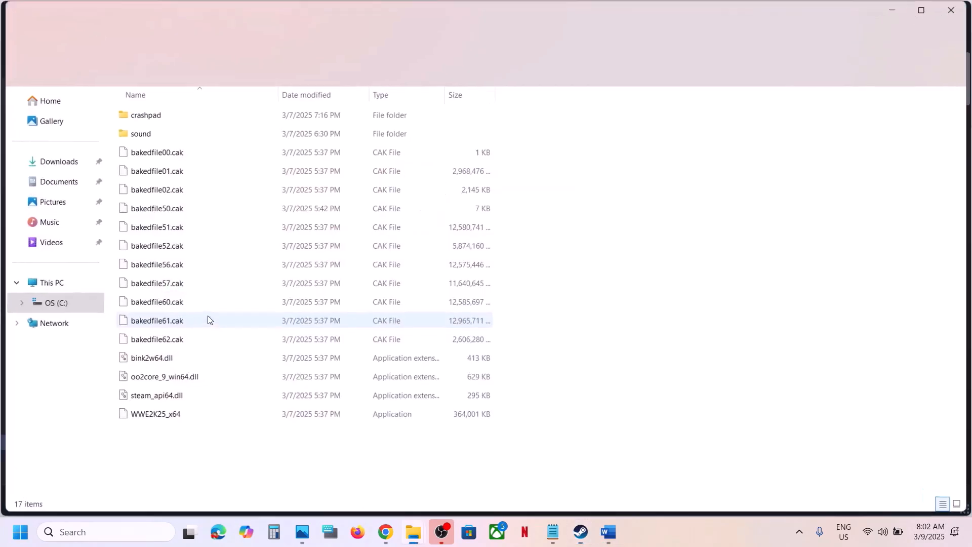
Step: Set WWE2K25_x64 to run as an administrator in its compatibility properties and apply the change
right_click(145, 415)
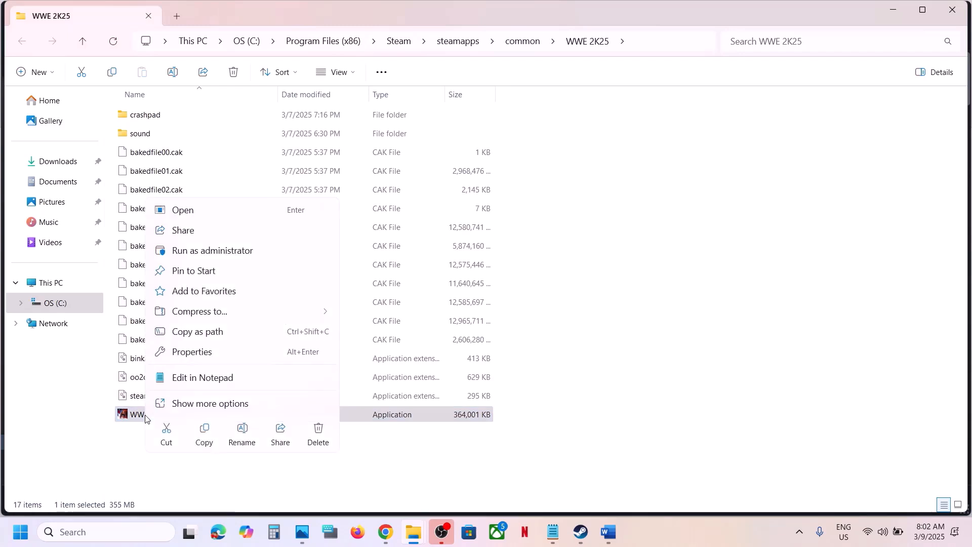
click(207, 356)
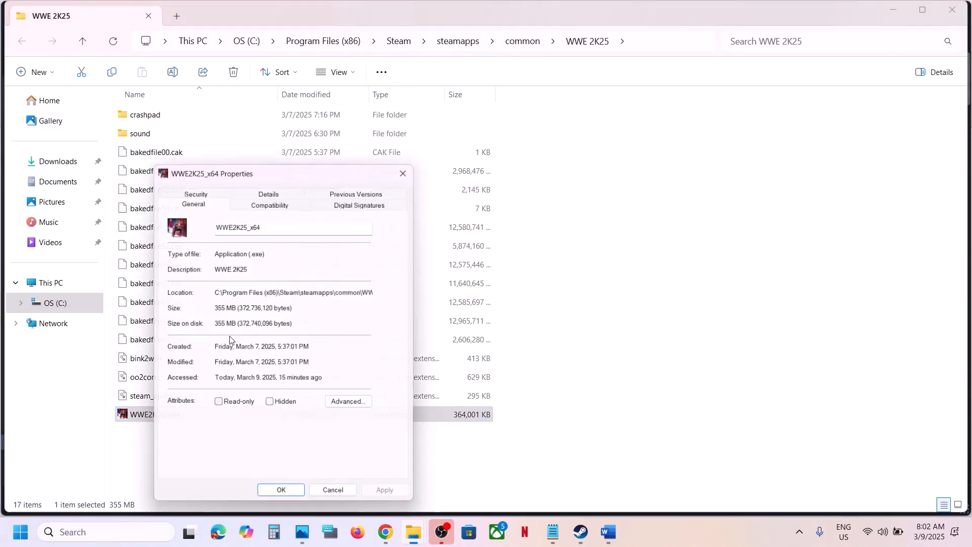
click(260, 201)
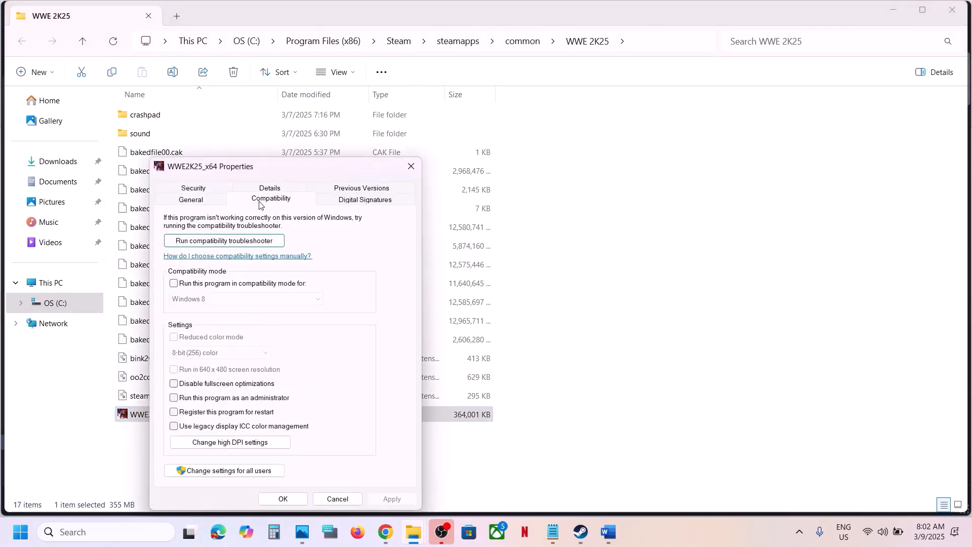
click(173, 397)
click(391, 499)
click(283, 499)
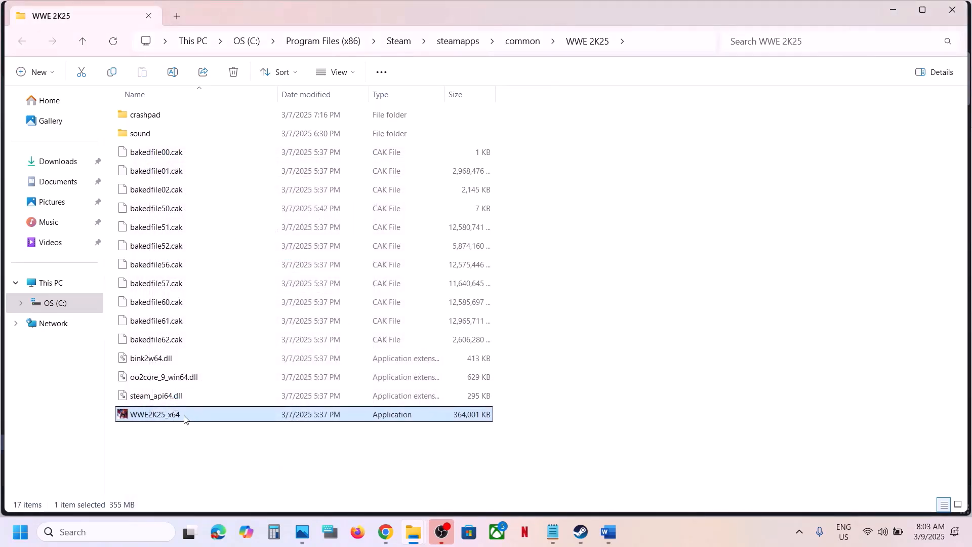
Step: Enable compatibility mode for Windows 8 in the properties of WWE2K25_x64 and apply it
right_click(185, 418)
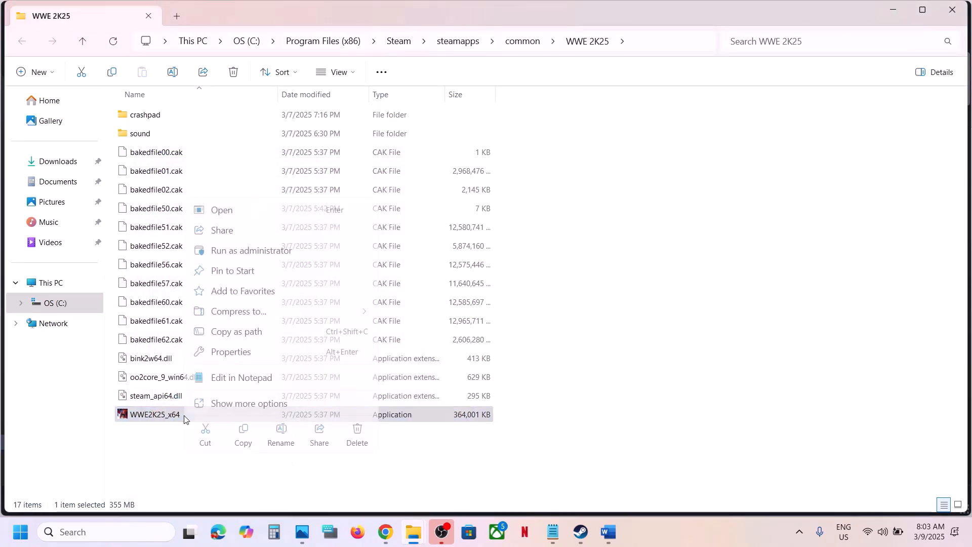
click(231, 349)
click(282, 202)
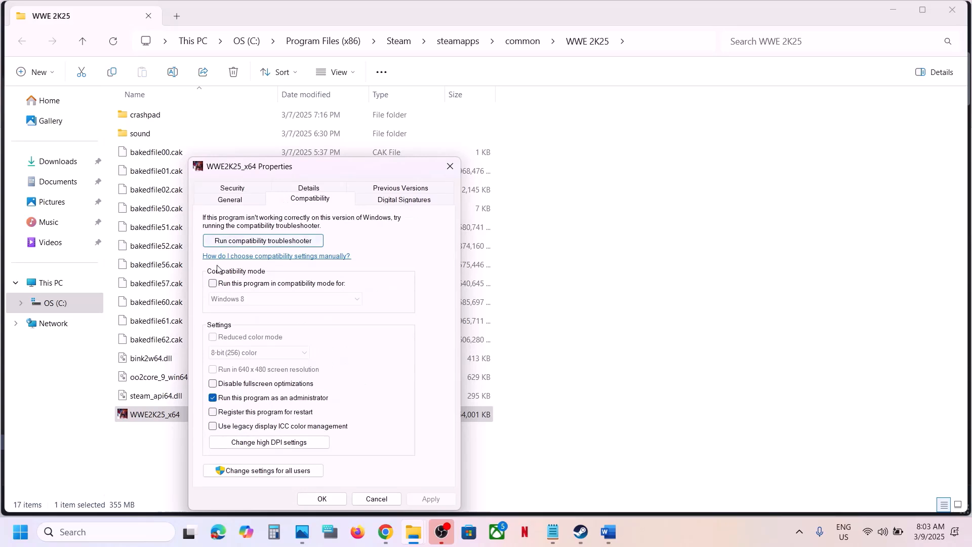
click(213, 283)
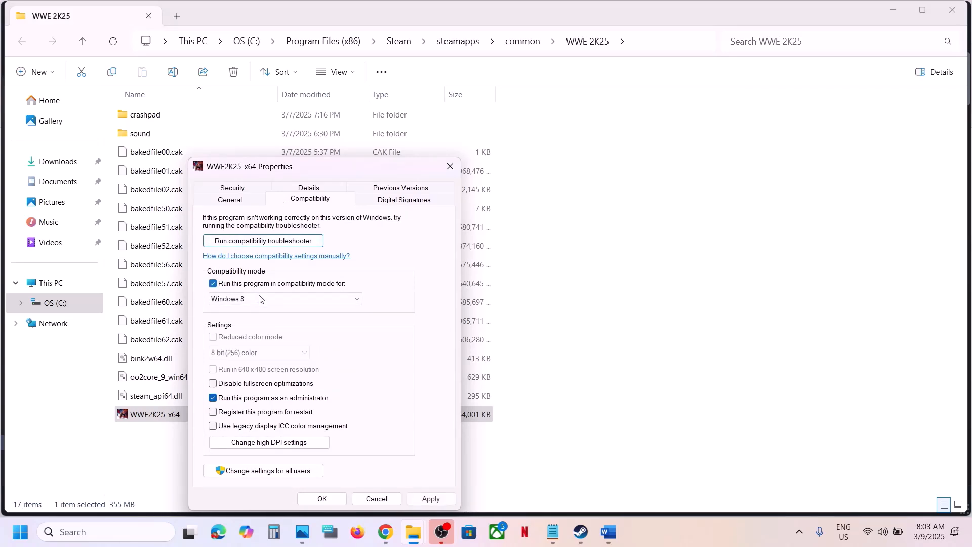
click(430, 499)
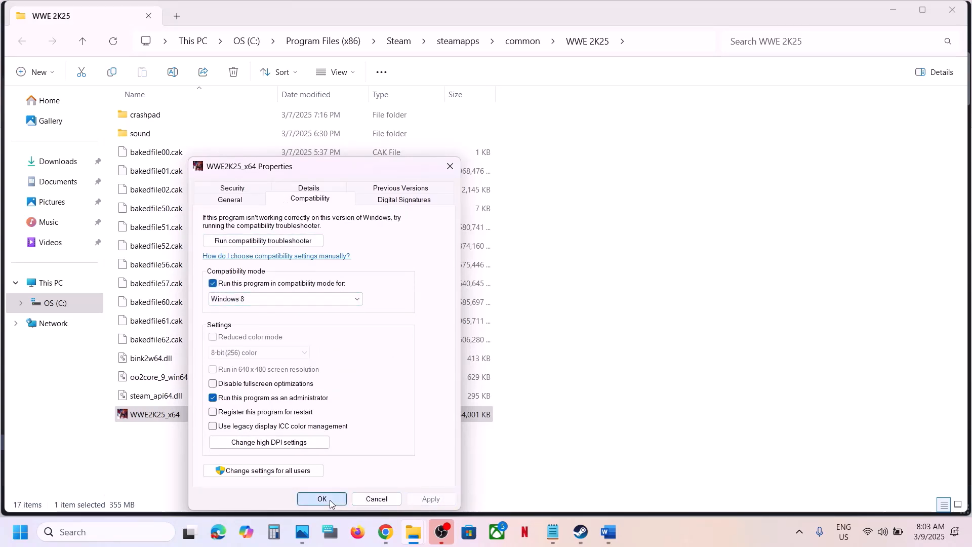
click(329, 500)
Step: Reopen the compatibility properties of WWE2K25_x64, set its compatibility mode to Windows 7 and apply it
right_click(184, 420)
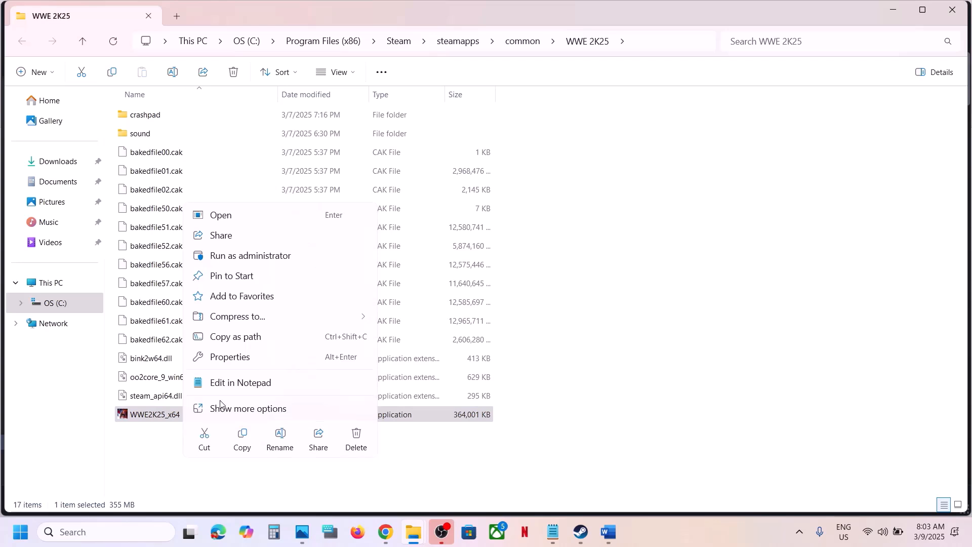
click(248, 364)
click(299, 201)
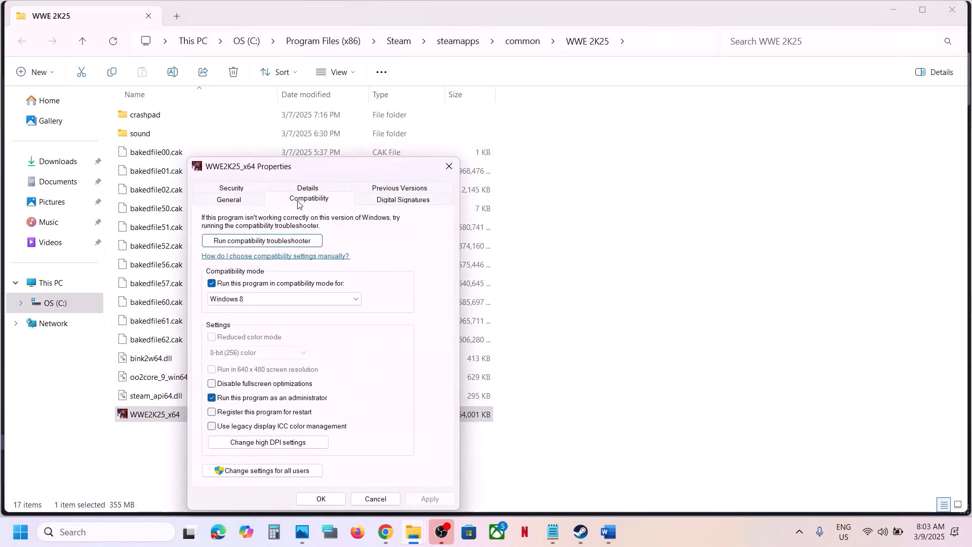
click(242, 299)
click(238, 334)
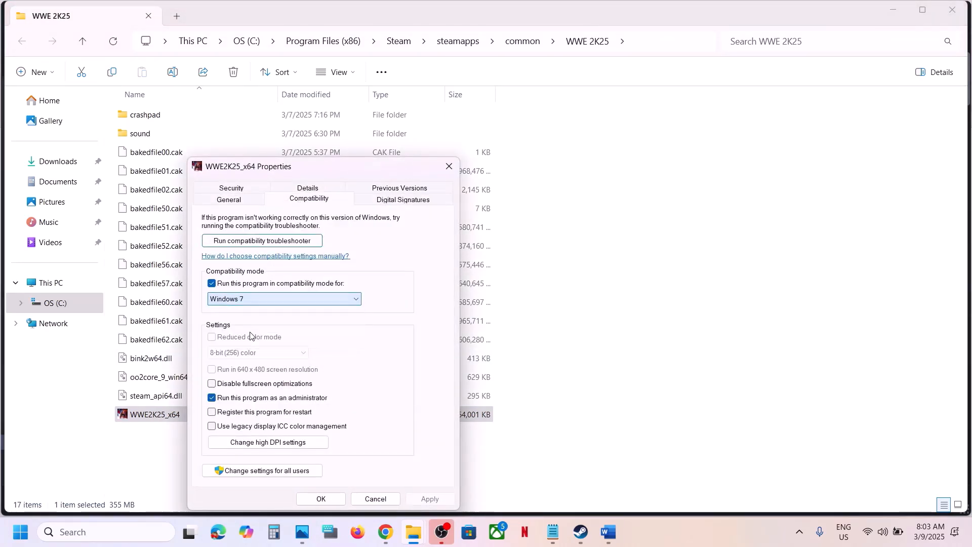
click(429, 497)
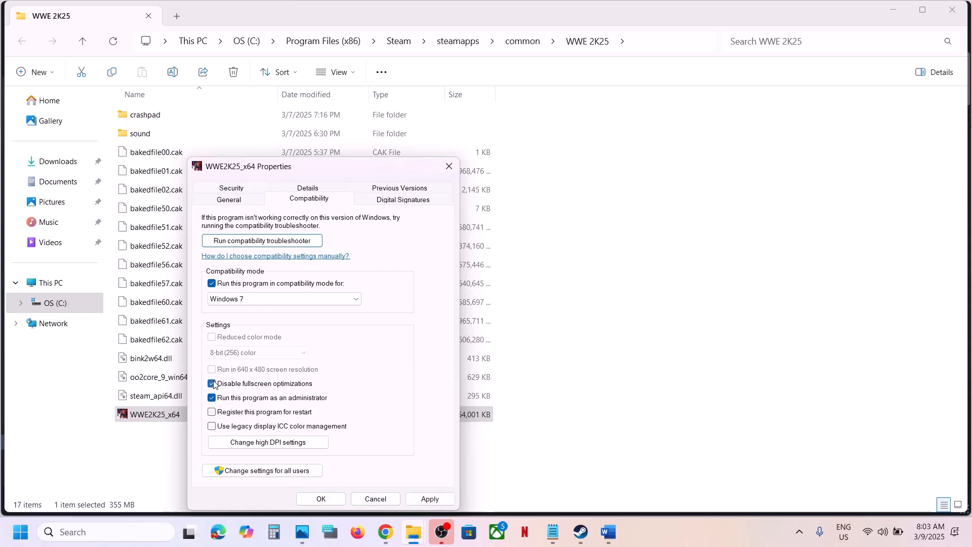
Step: Apply the fullscreen optimization change, and clear compatibility mode, Disable fullscreen optimizations and Run as administrator for WWE2K25_x64, applying and closing its properties
click(430, 498)
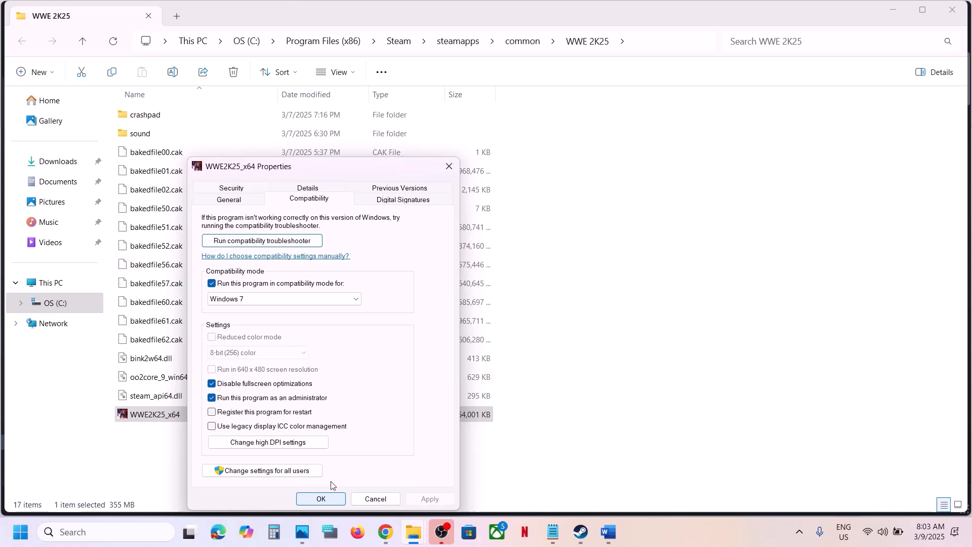
click(212, 284)
click(212, 383)
click(211, 398)
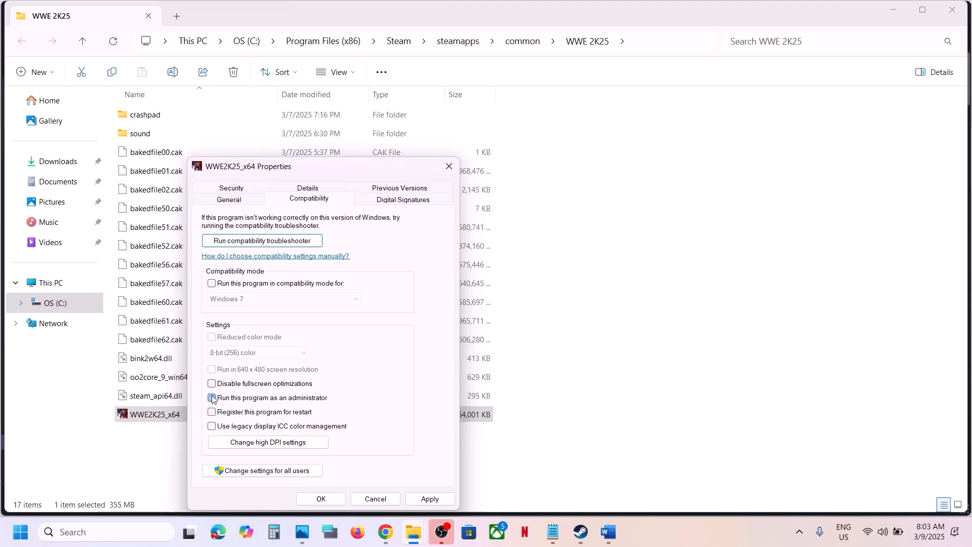
click(431, 499)
click(320, 498)
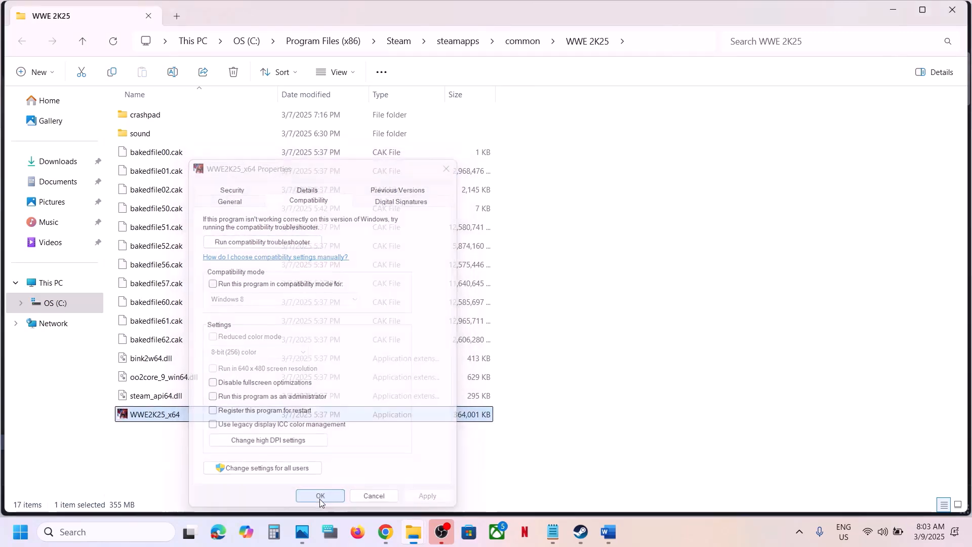
Step: Check Step 7 in the Word guide, switch to Steam and set WWE 2K25's launch options to -dx11
click(570, 543)
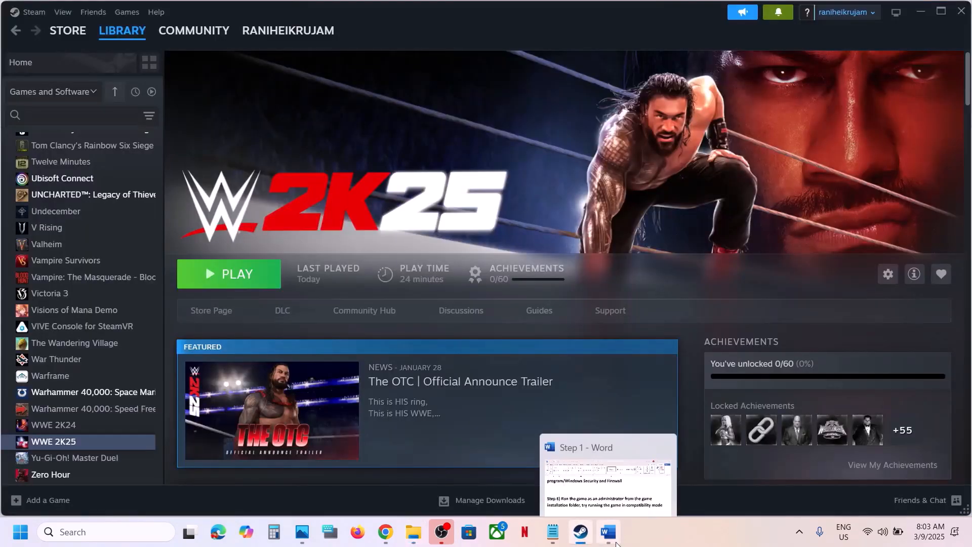
click(564, 449)
scroll(376, 364, down, 1)
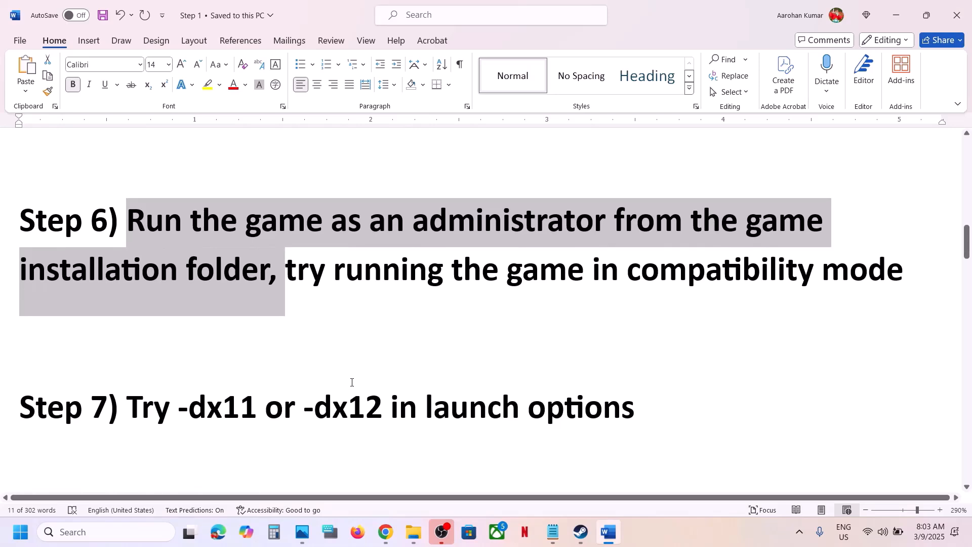
click(580, 531)
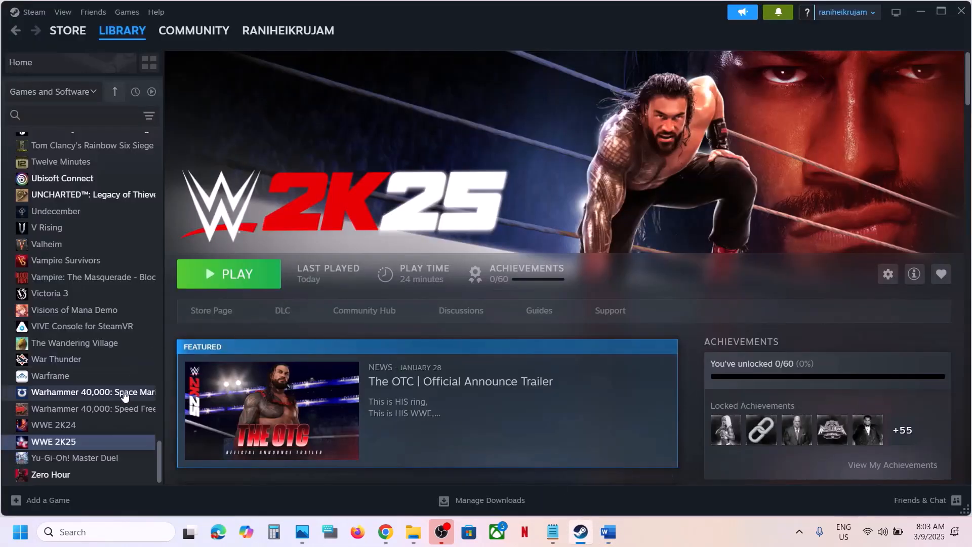
right_click(104, 443)
click(134, 423)
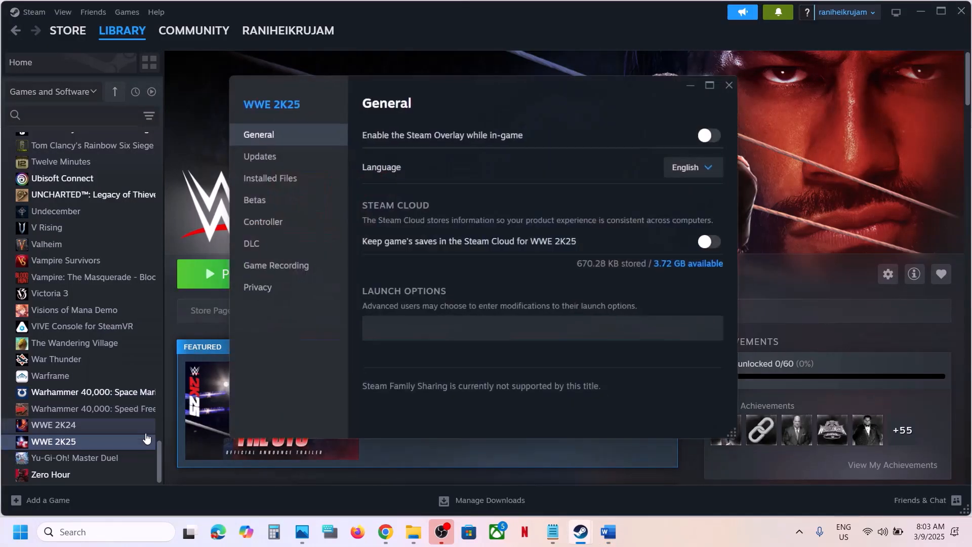
click(399, 326)
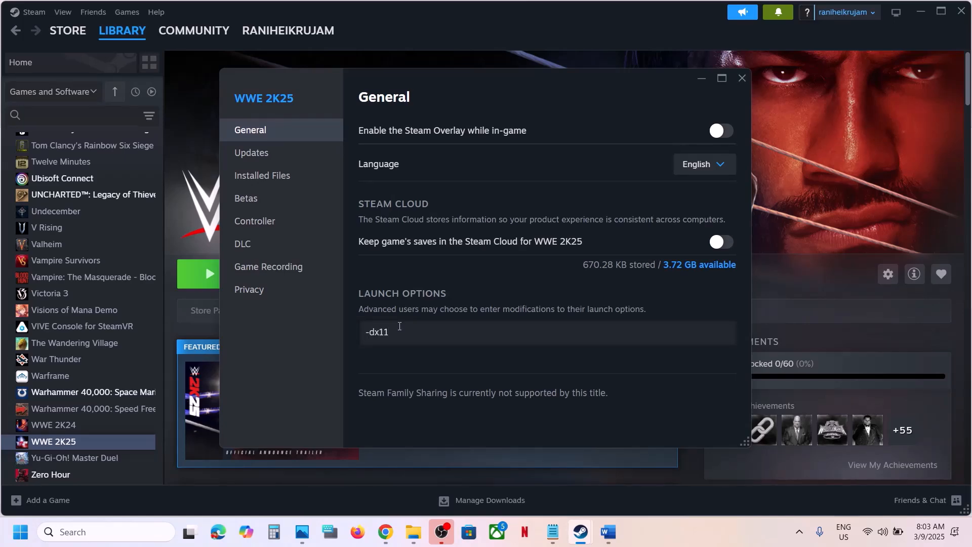
click(742, 78)
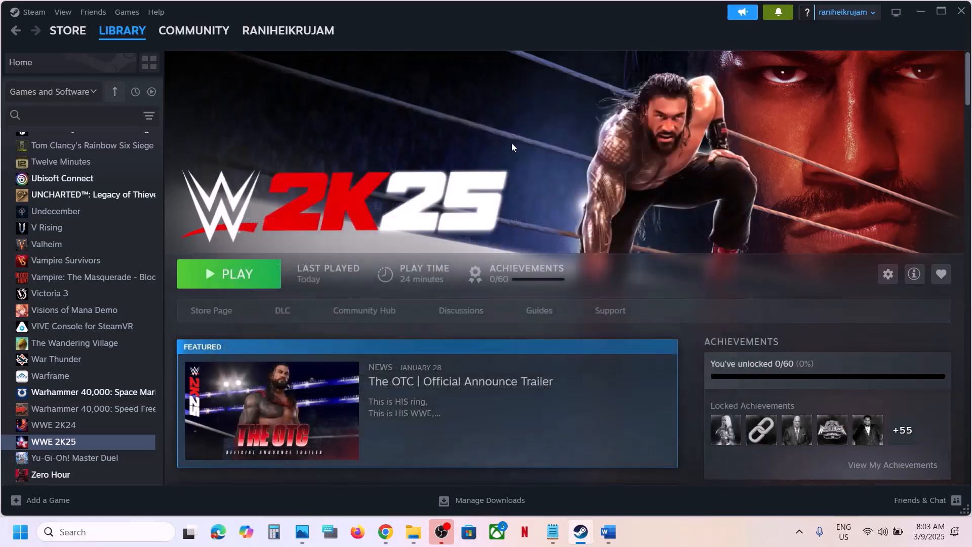
Step: Replace WWE 2K25's launch option with -dx12, and clear the launch options before closing the game's properties
right_click(77, 447)
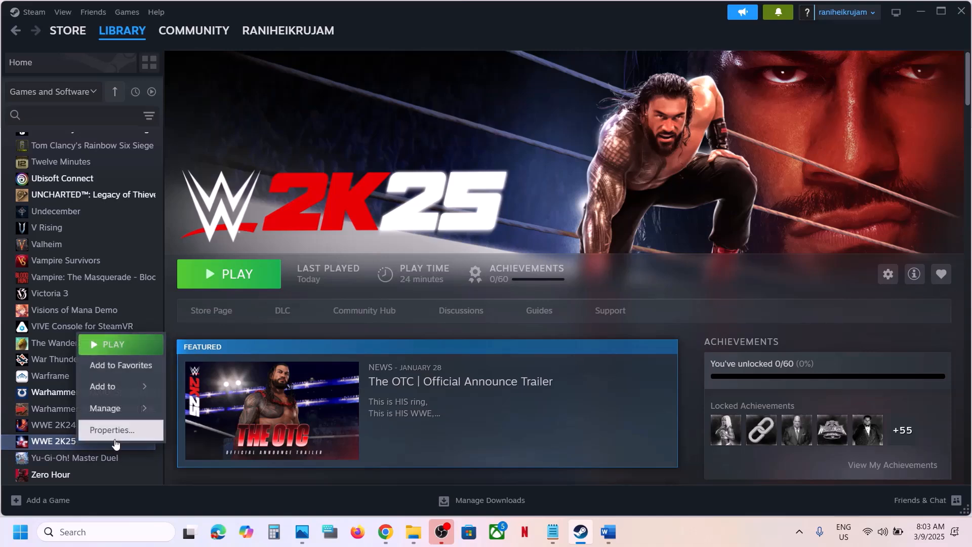
click(126, 436)
drag(390, 332, 339, 334)
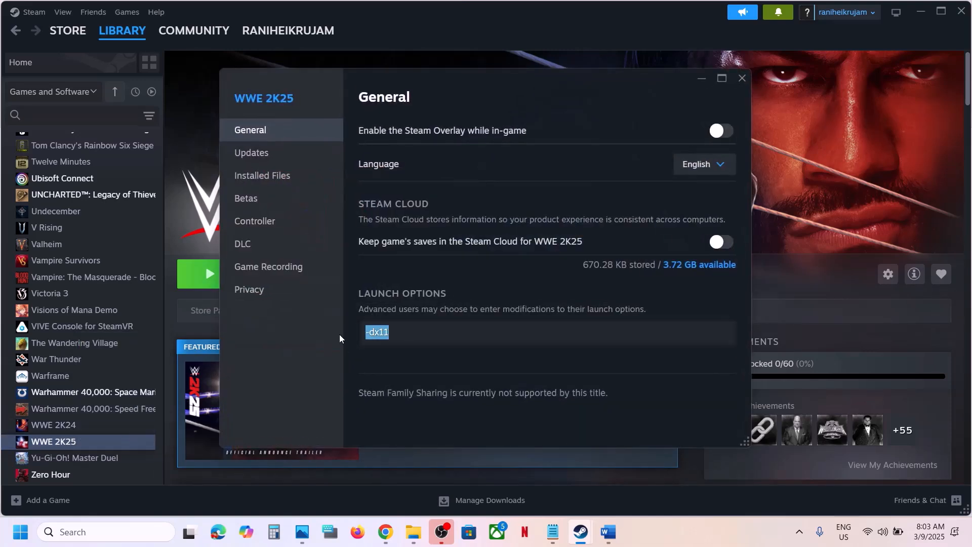
text(-dx12)
key(BackSpace)
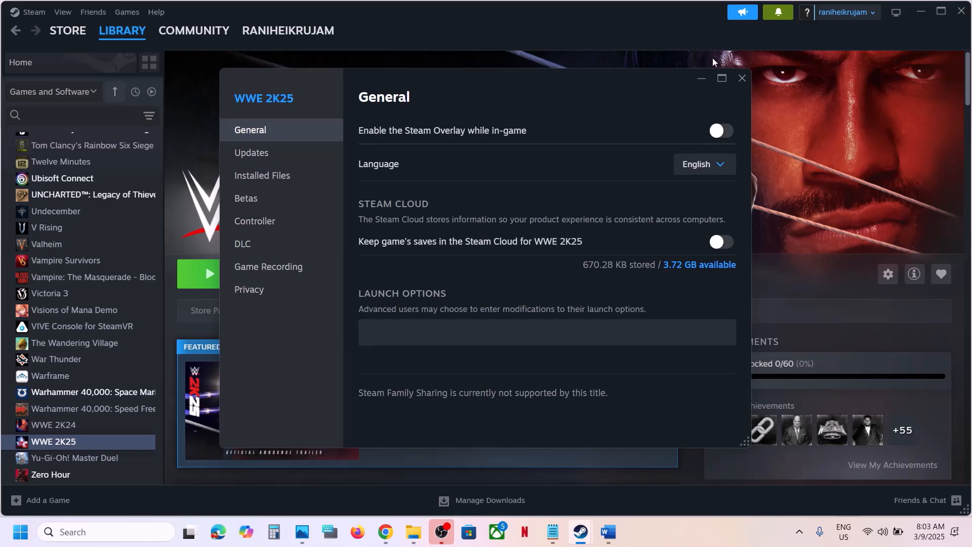
click(740, 78)
Step: Switch to the Word guide and review Step 8 on clean graphics driver installation, including the NVIDIA and AMD links
click(615, 540)
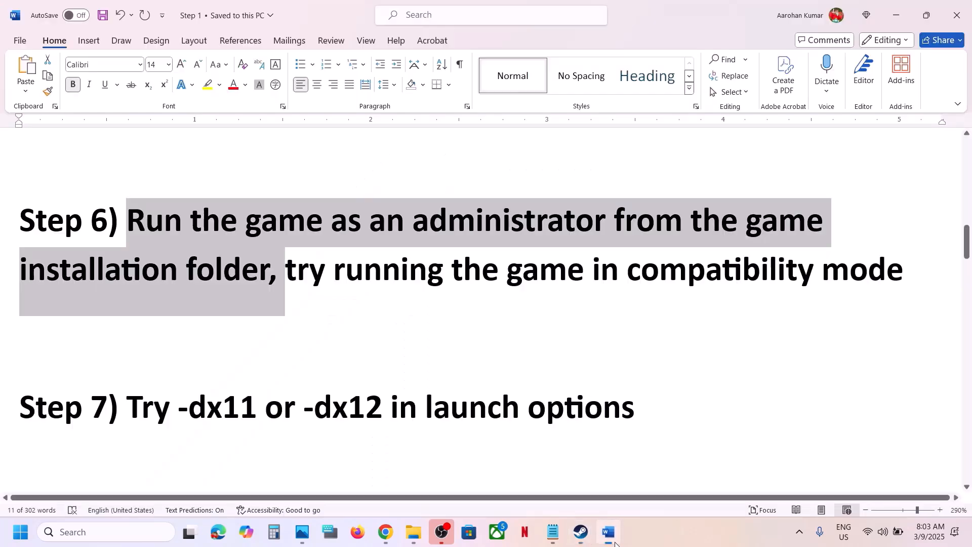
scroll(446, 396, down, 5)
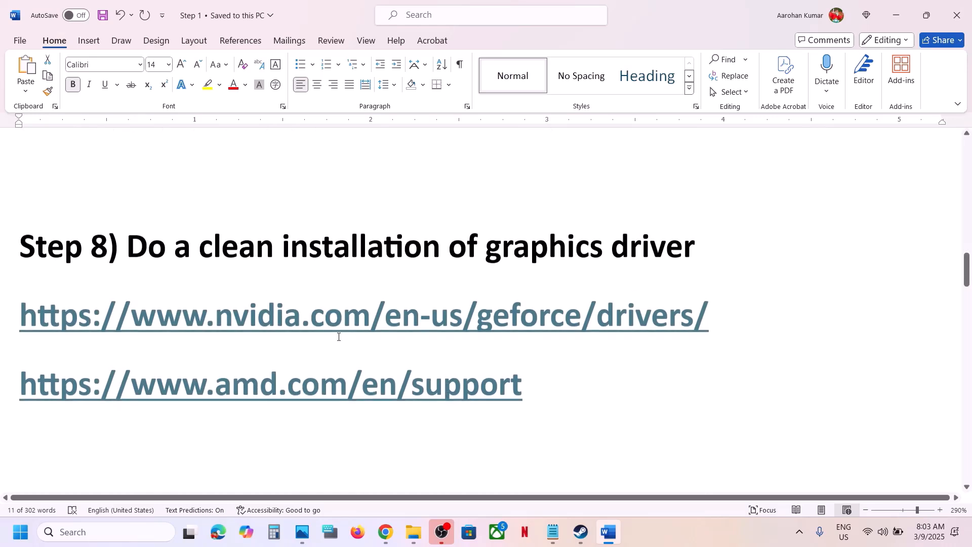
drag(200, 248, 707, 249)
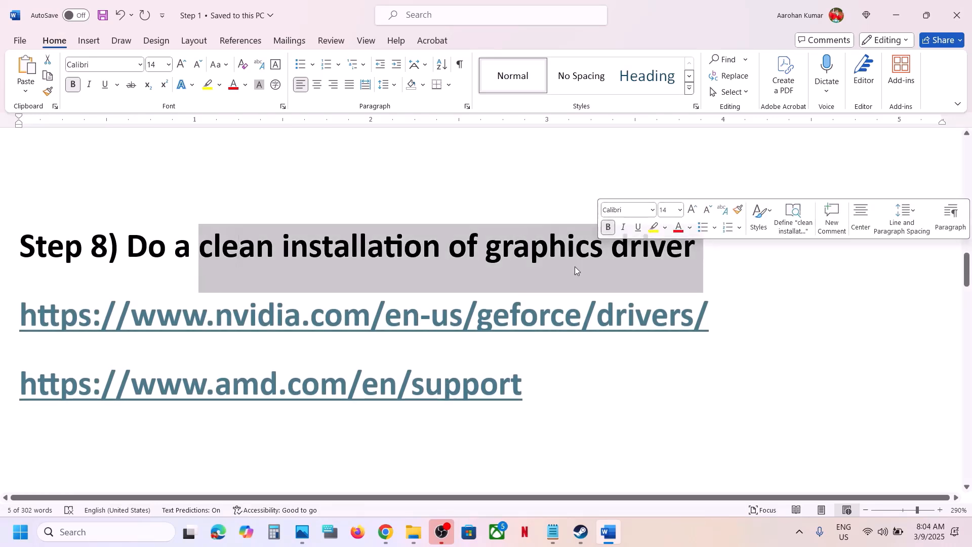
drag(183, 317, 515, 333)
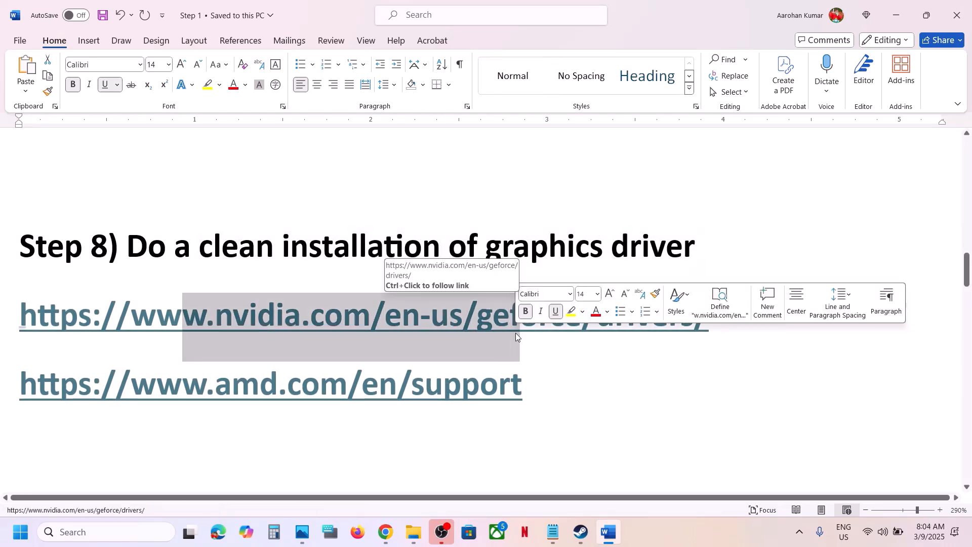
drag(183, 385, 432, 387)
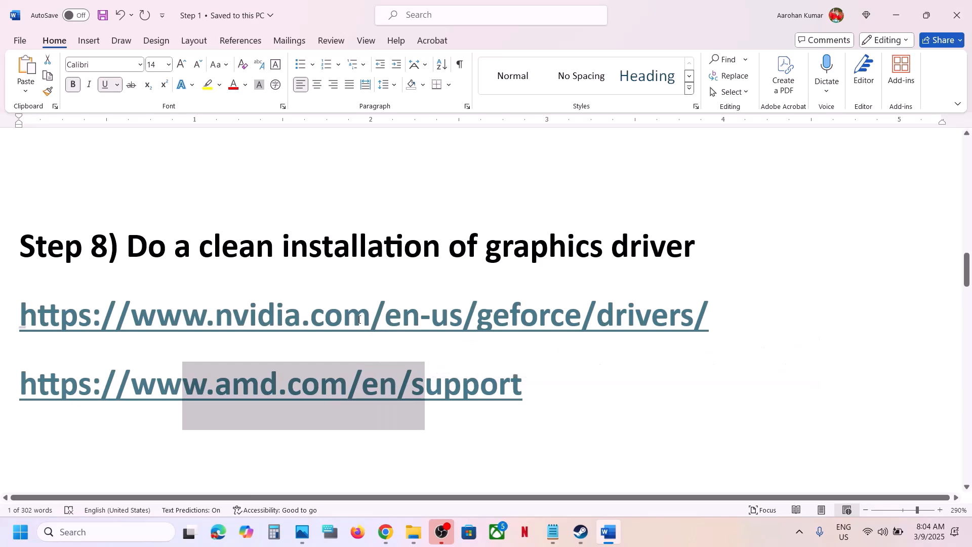
drag(371, 317, 639, 324)
Step: On NVIDIA's drivers page in the browser, select Windows 11 and find drivers for the GeForce RTX 3050 Laptop GPU
click(730, 529)
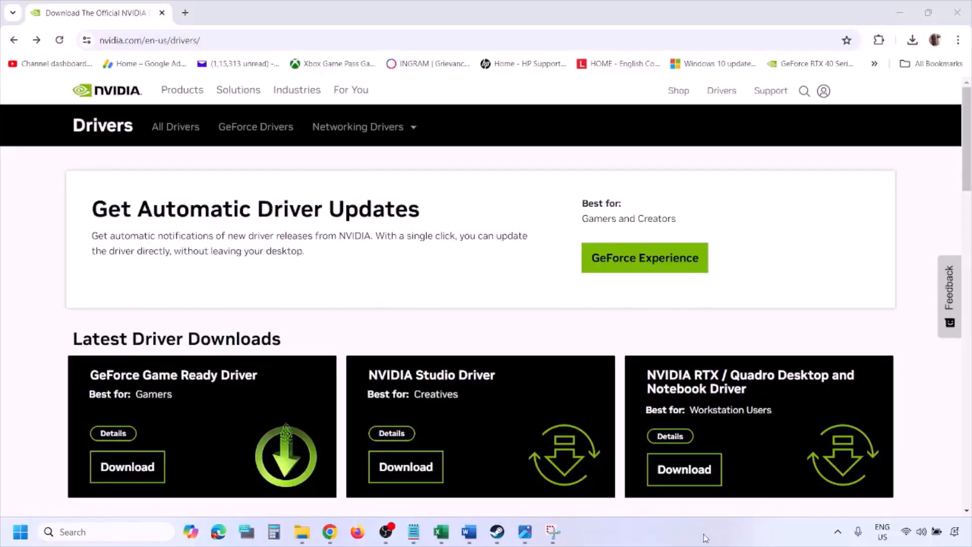
scroll(228, 310, down, 8)
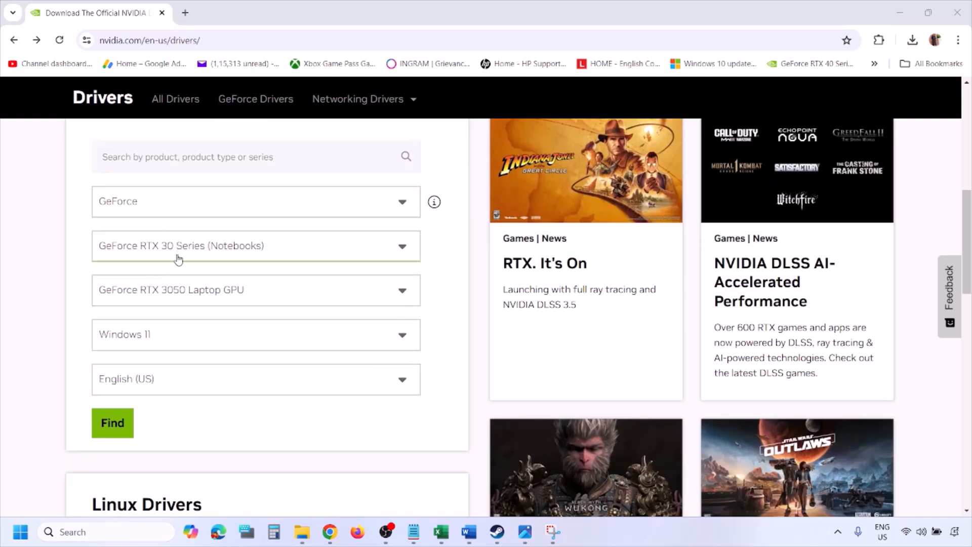
click(161, 339)
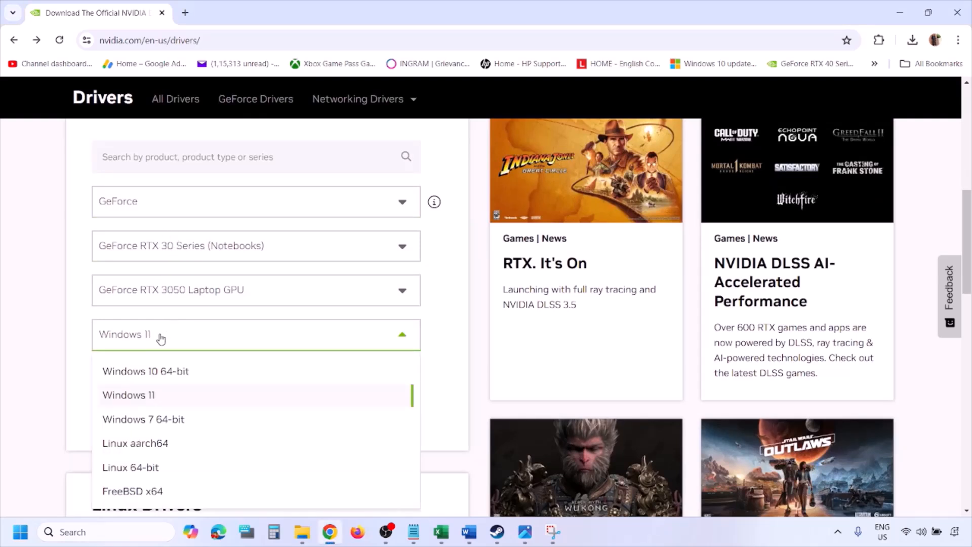
click(142, 399)
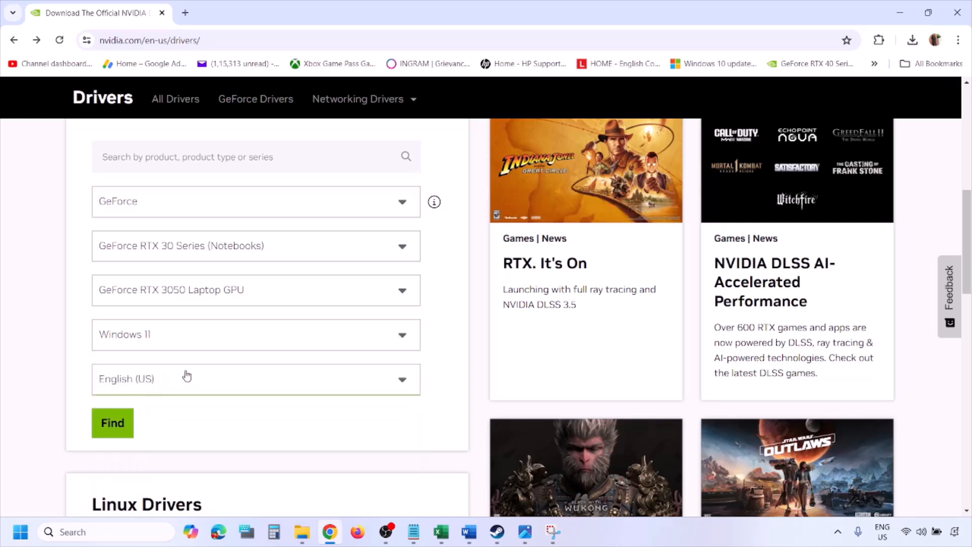
click(113, 424)
Step: Switch to Photos, review the NVIDIA download and clean installation screenshots 1.png to 5.png, and open the Windows power options
click(525, 533)
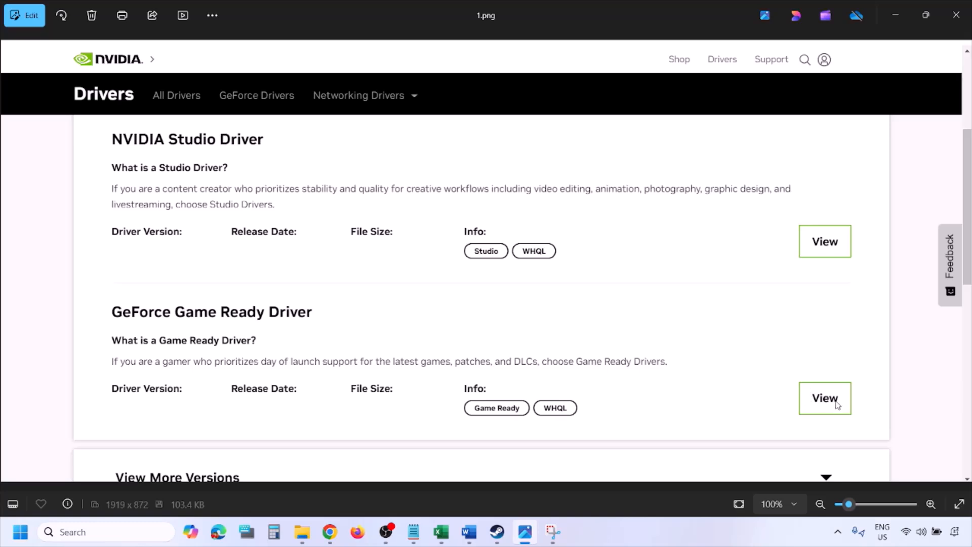
key(Right)
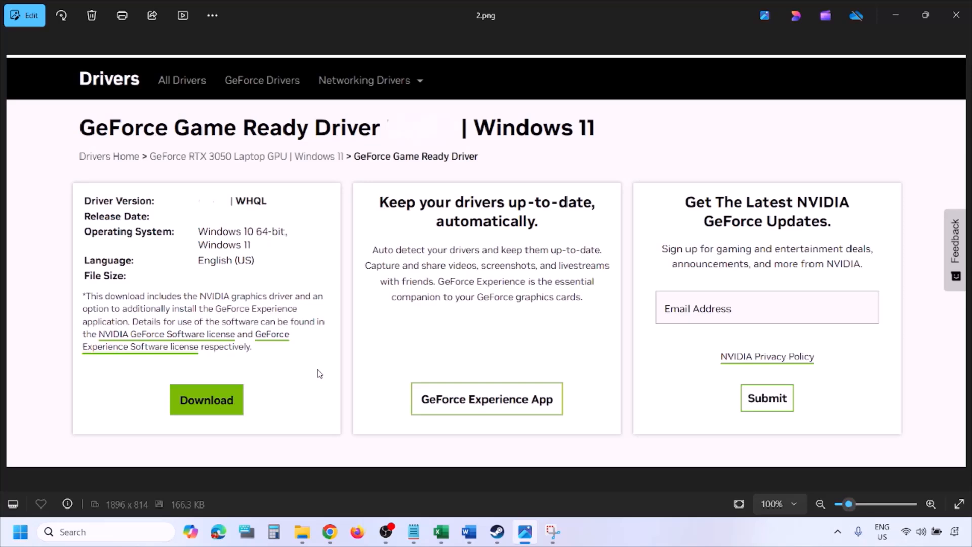
key(Right)
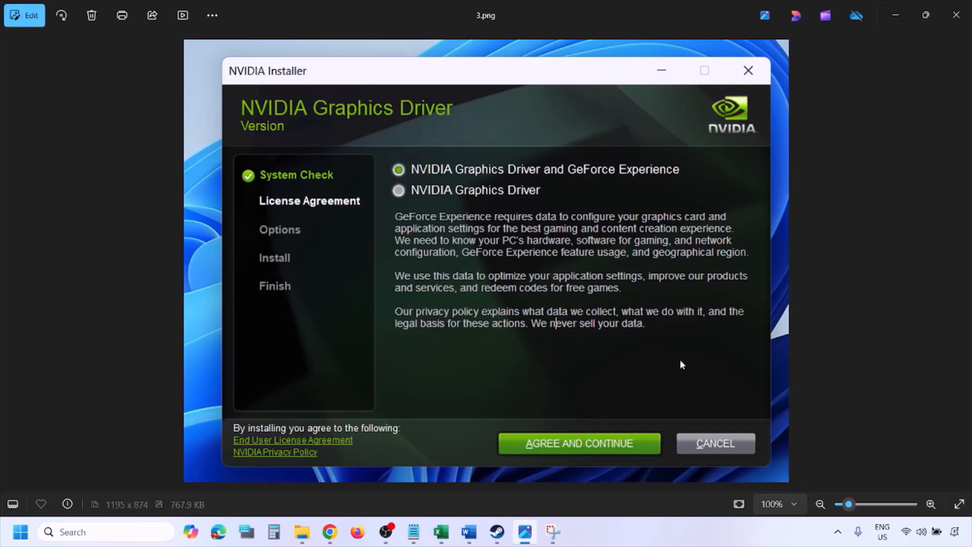
key(Right)
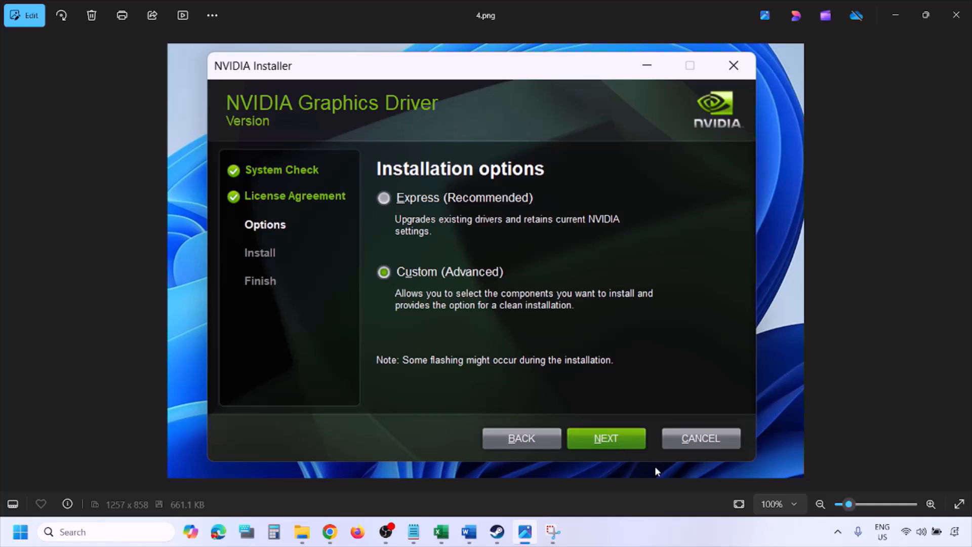
key(Right)
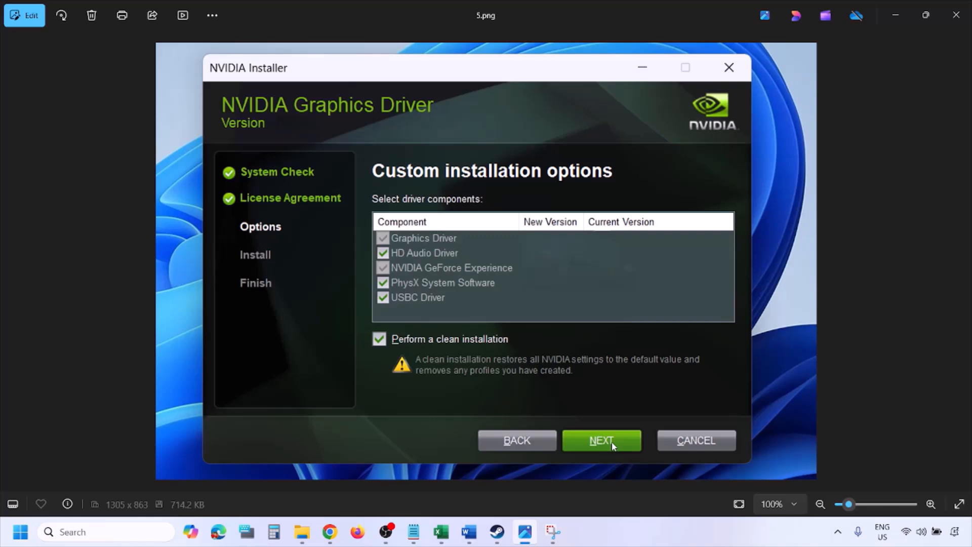
click(20, 531)
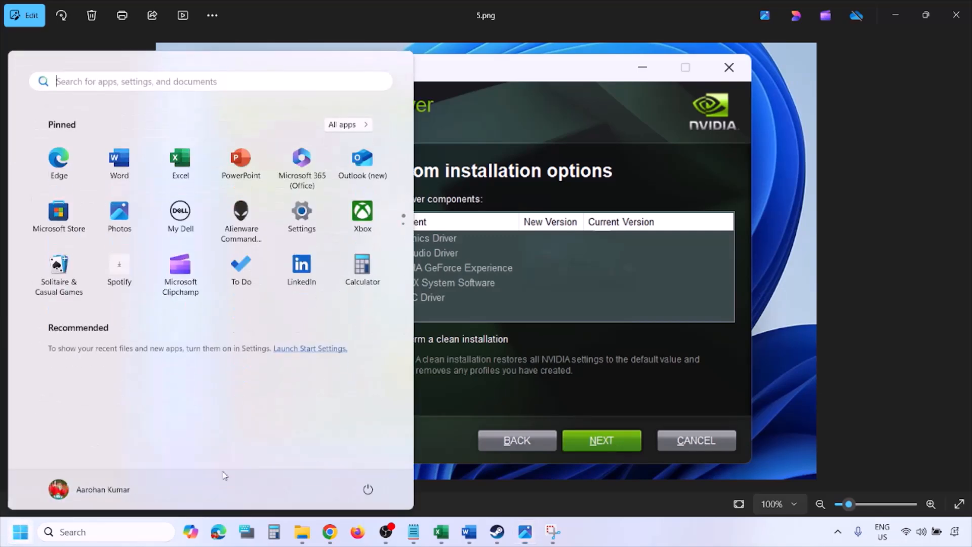
click(373, 493)
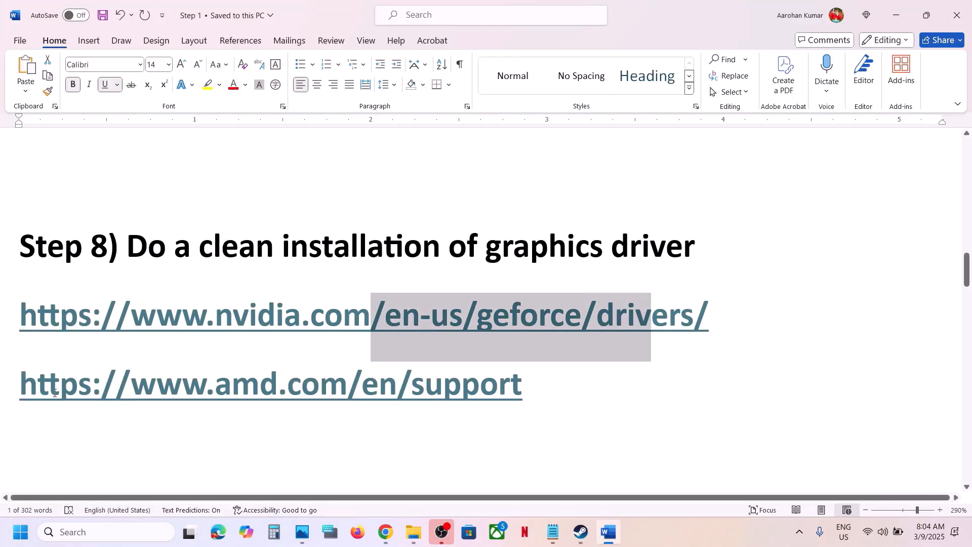
Step: Copy the word "graphics" from Step 9 of the Word guide and search Windows with it to open Graphics settings
drag(47, 391, 542, 416)
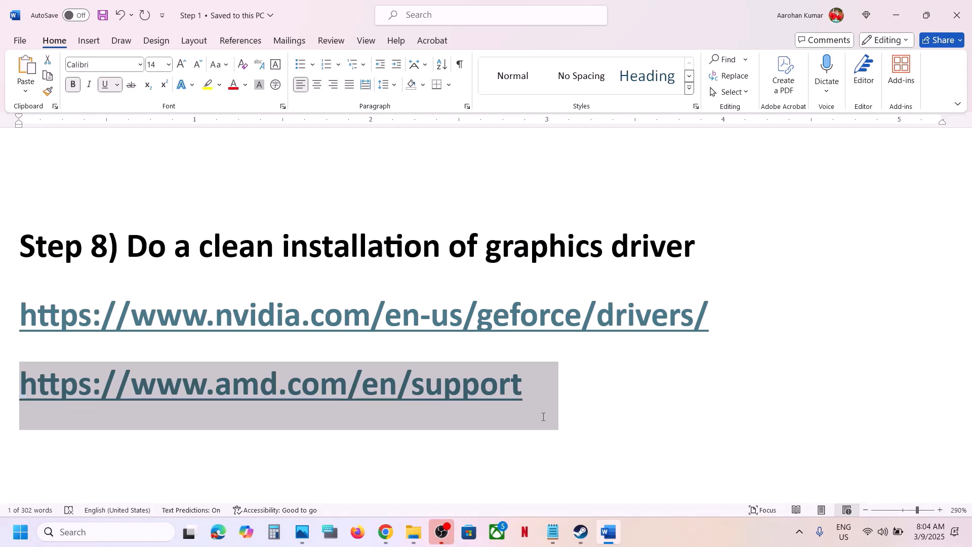
scroll(337, 317, down, 3)
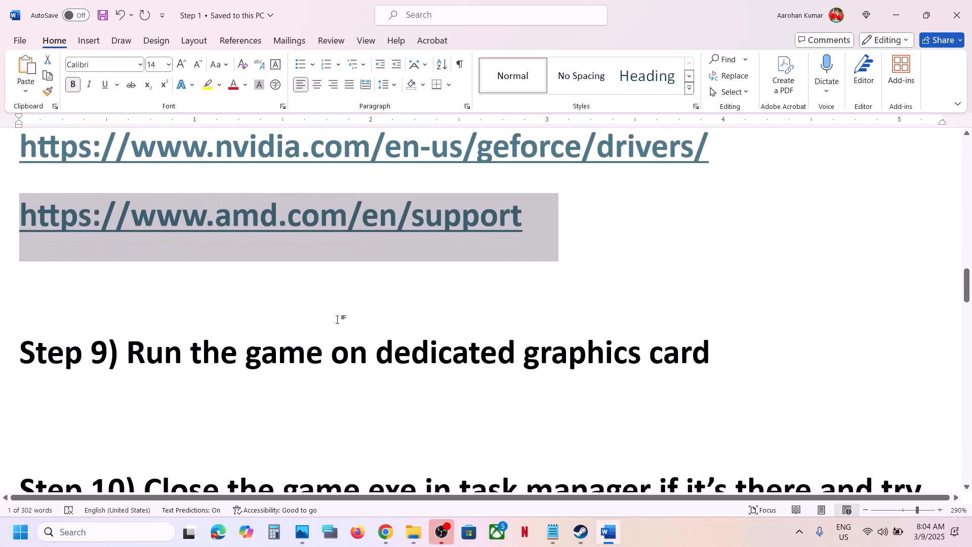
double_click(549, 358)
key(ctrl+c)
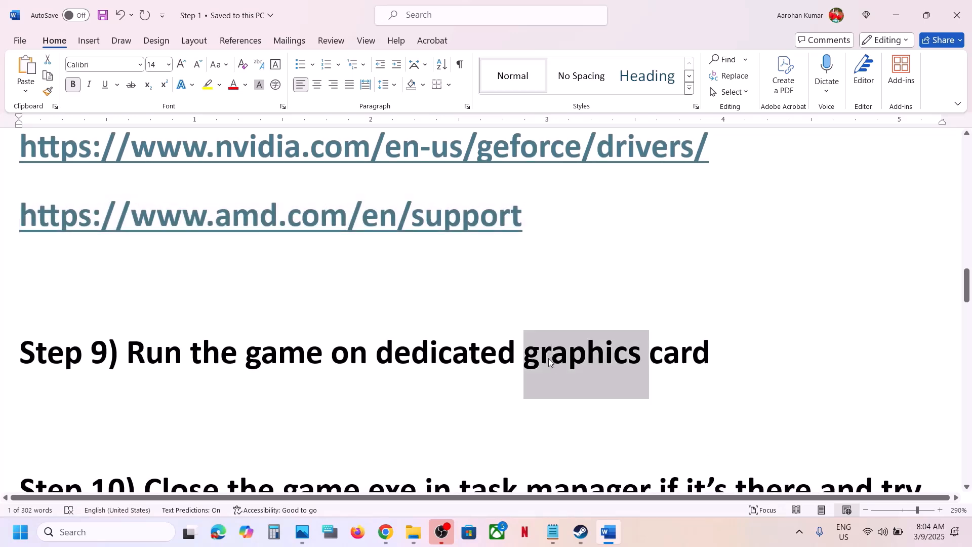
click(101, 531)
key(ctrl+v)
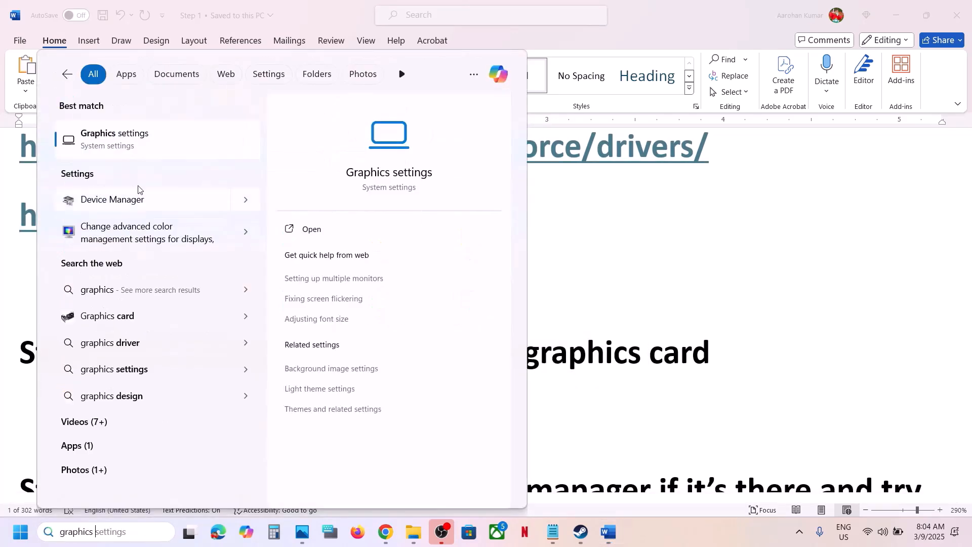
click(121, 152)
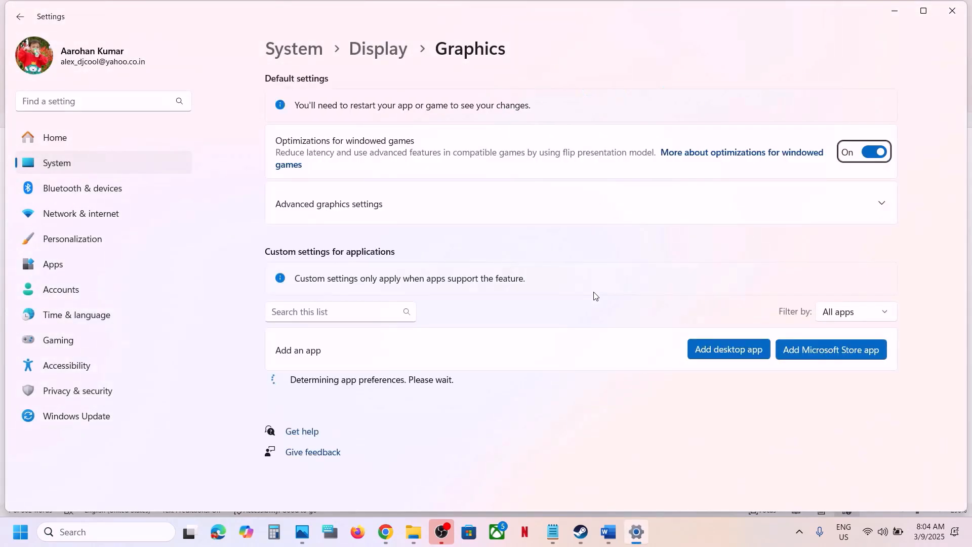
Step: Add the desktop app WWE2K25_x64 from the Steam common\WWE 2K25 folder to the custom graphics settings
click(716, 348)
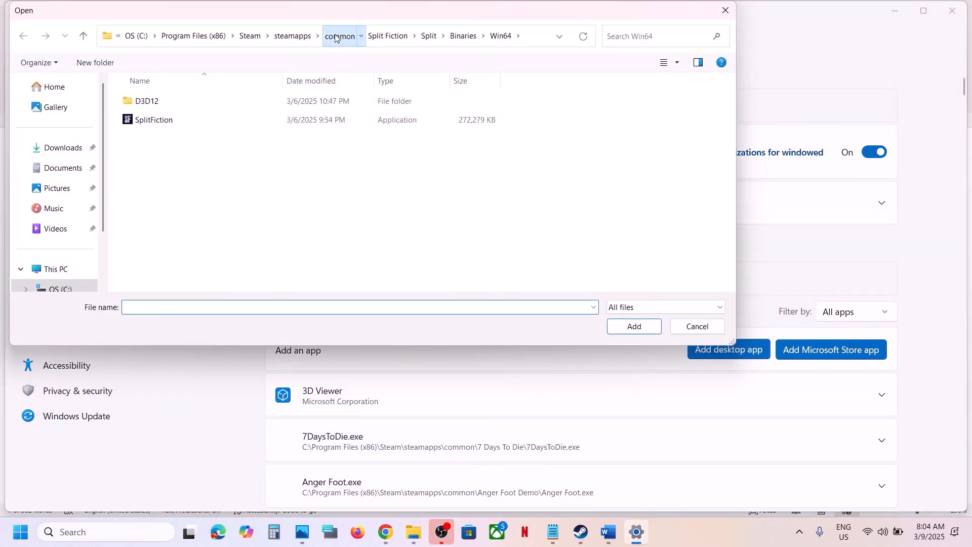
click(339, 36)
click(154, 252)
double_click(154, 252)
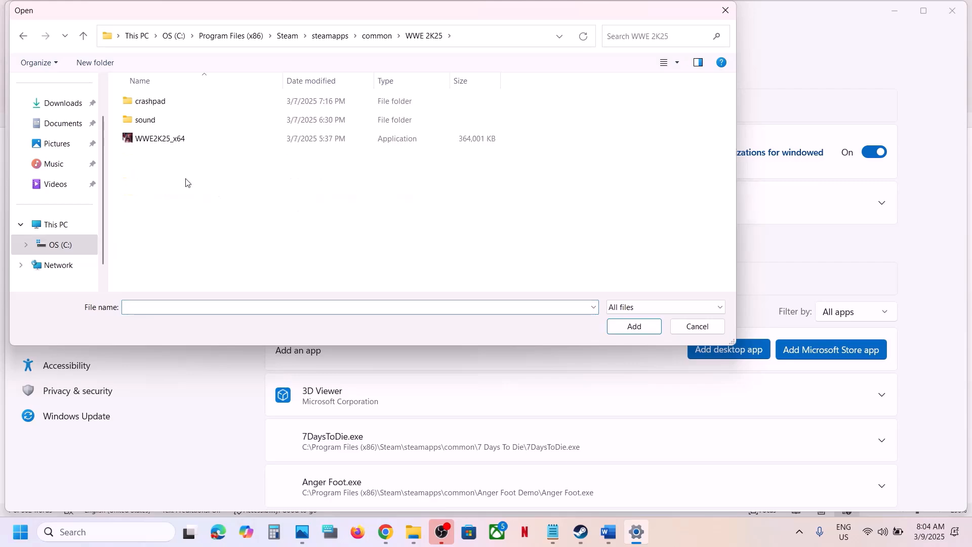
click(160, 138)
click(629, 338)
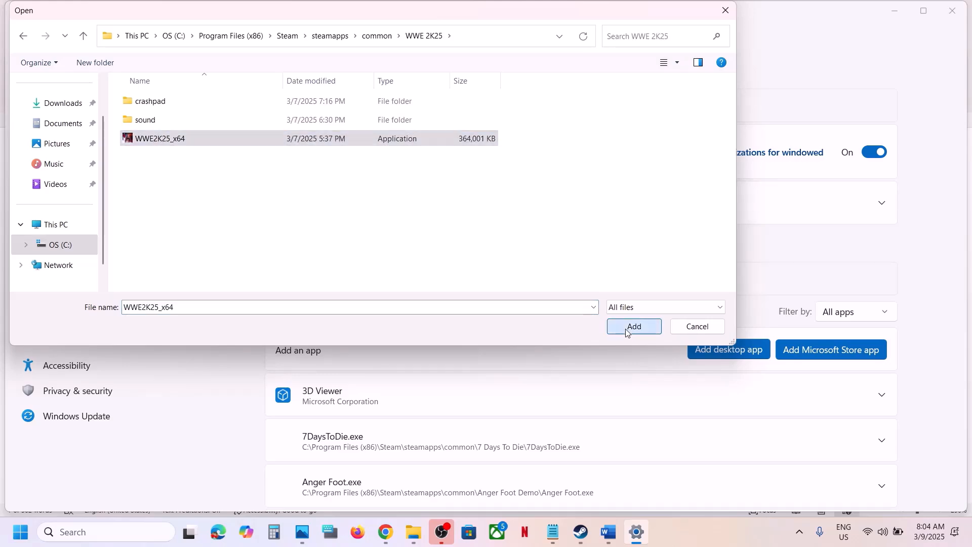
Step: Set the GPU preference of WWE 2K25 to High Performance (NVIDIA GeForce RTX 3050 Laptop GPU) and close Settings
scroll(458, 388, down, 10)
scroll(459, 388, down, 20)
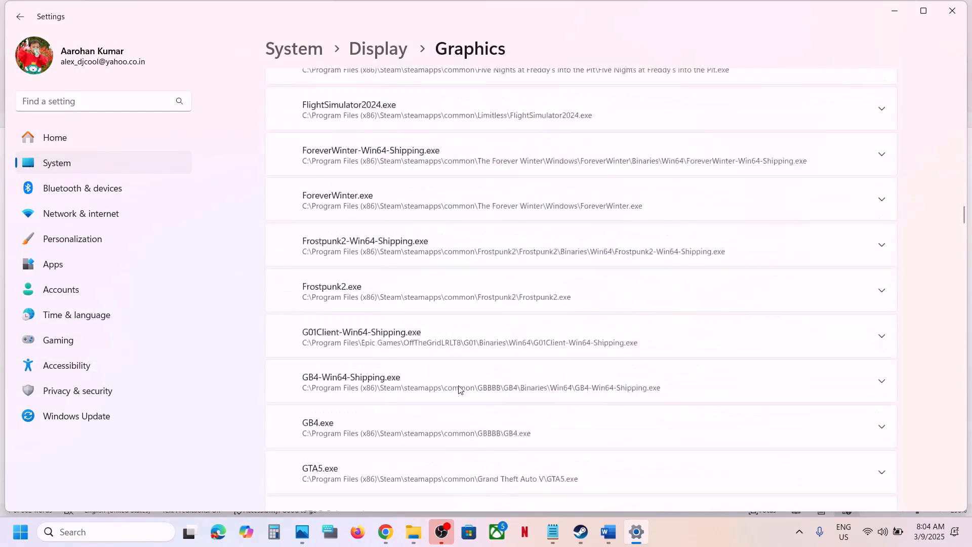
scroll(459, 389, down, 20)
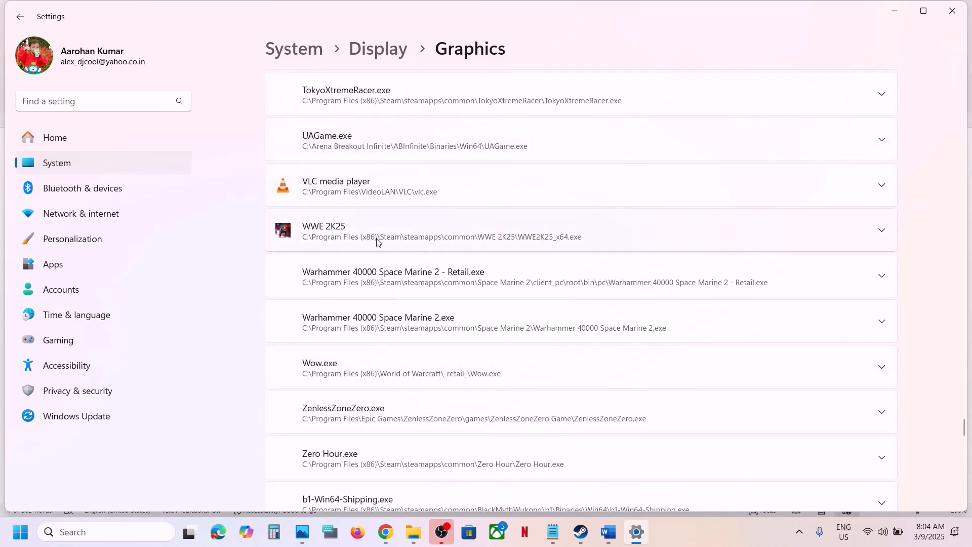
click(377, 242)
scroll(464, 350, down, 3)
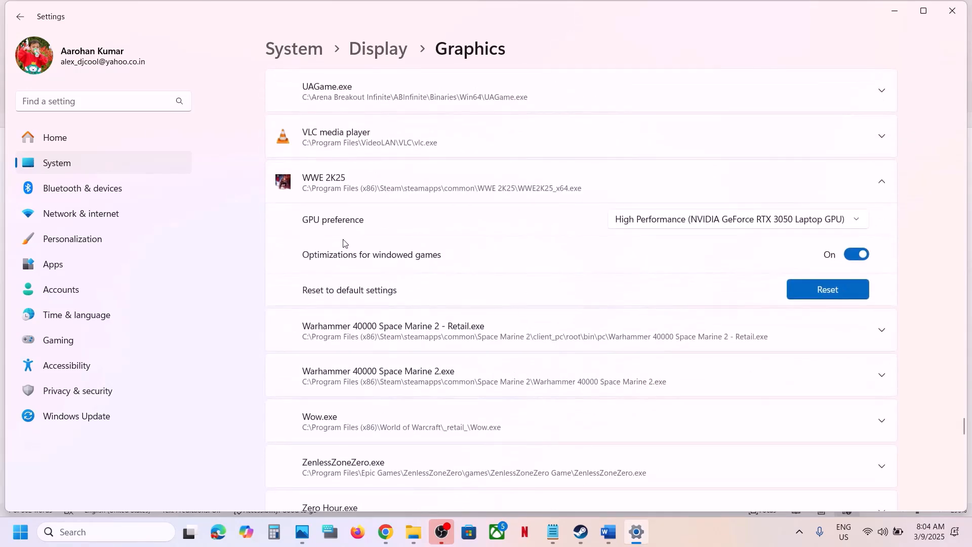
click(738, 229)
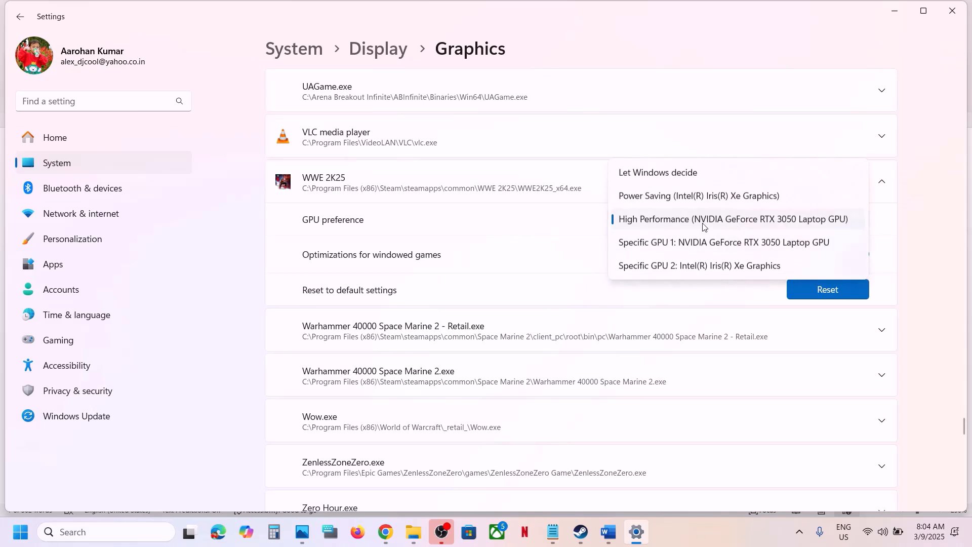
click(718, 224)
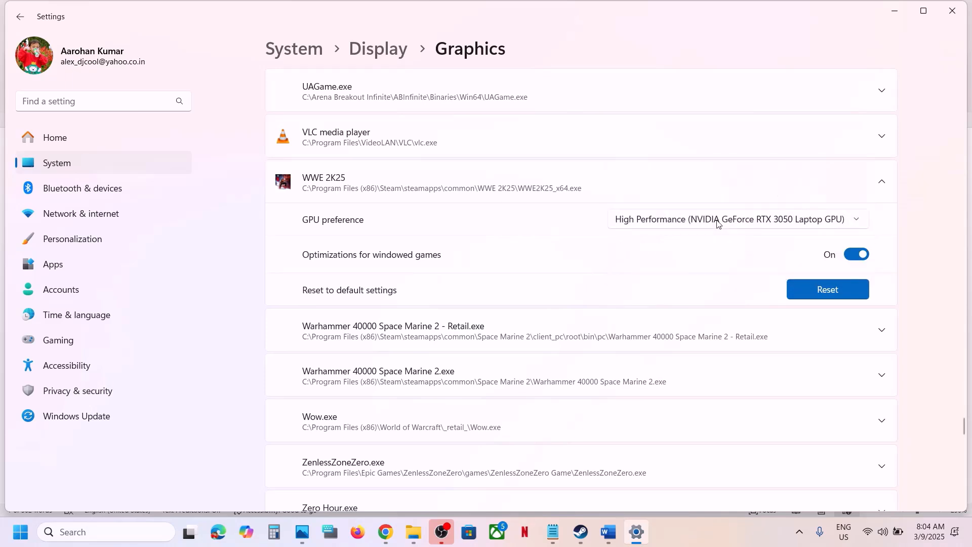
click(952, 10)
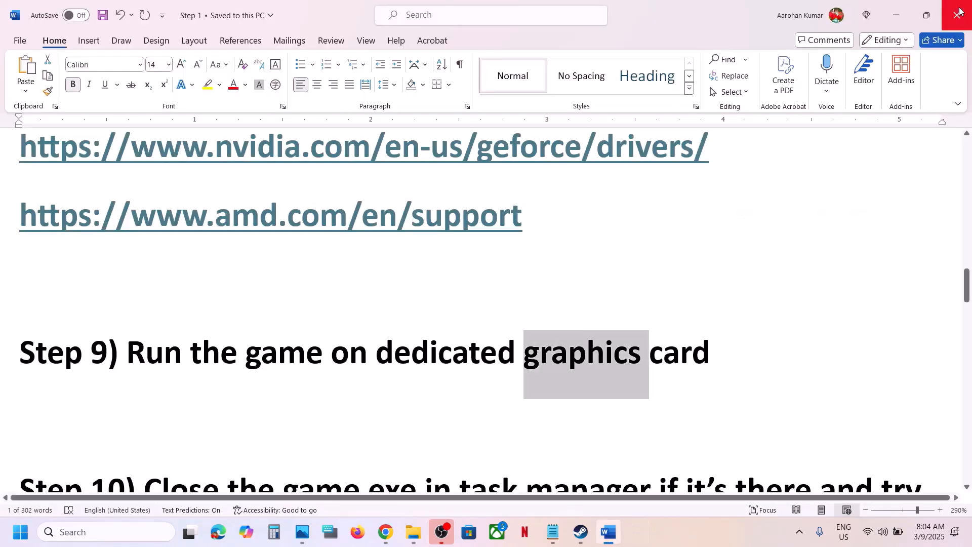
Step: Review Step 10 of the Word guide, check Task Manager for a running game process, and close Task Manager
scroll(563, 375, down, 3)
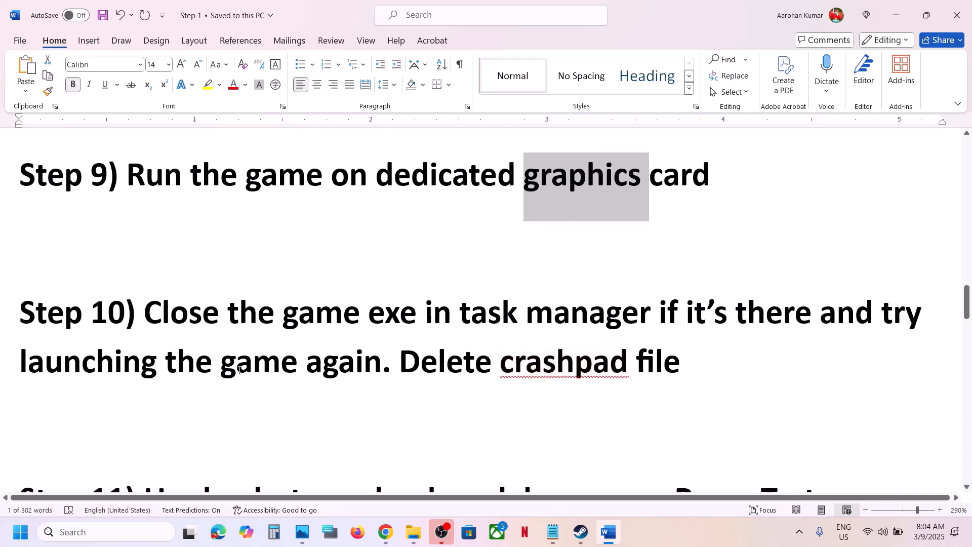
drag(160, 314, 383, 377)
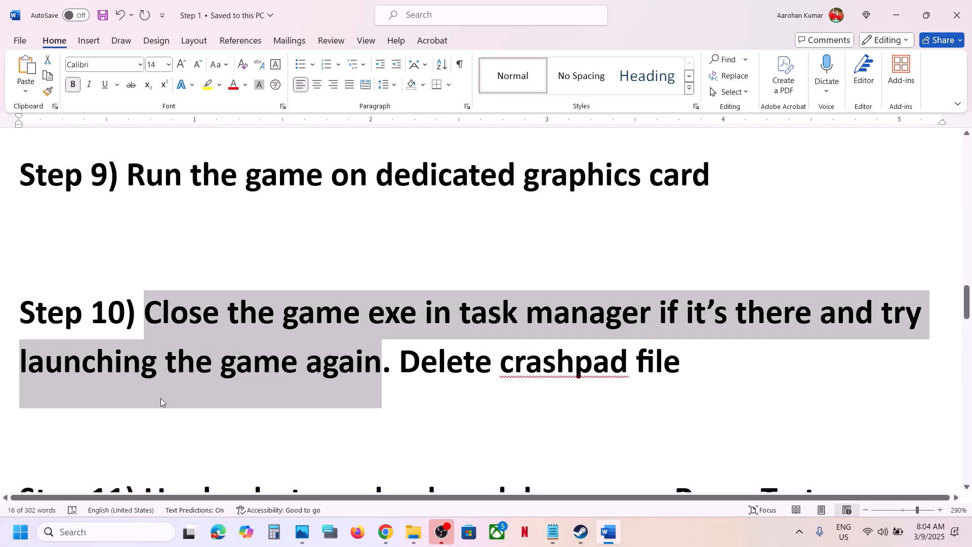
right_click(21, 539)
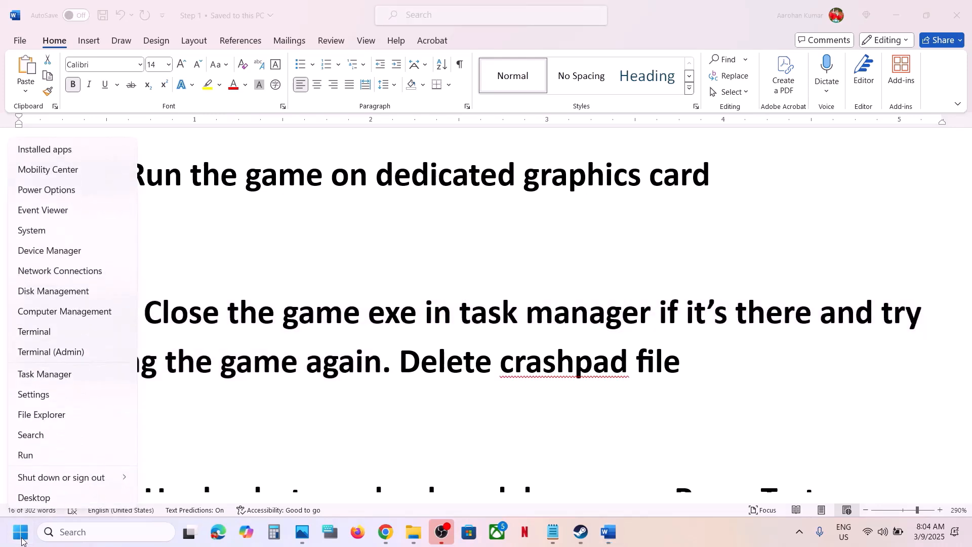
click(45, 374)
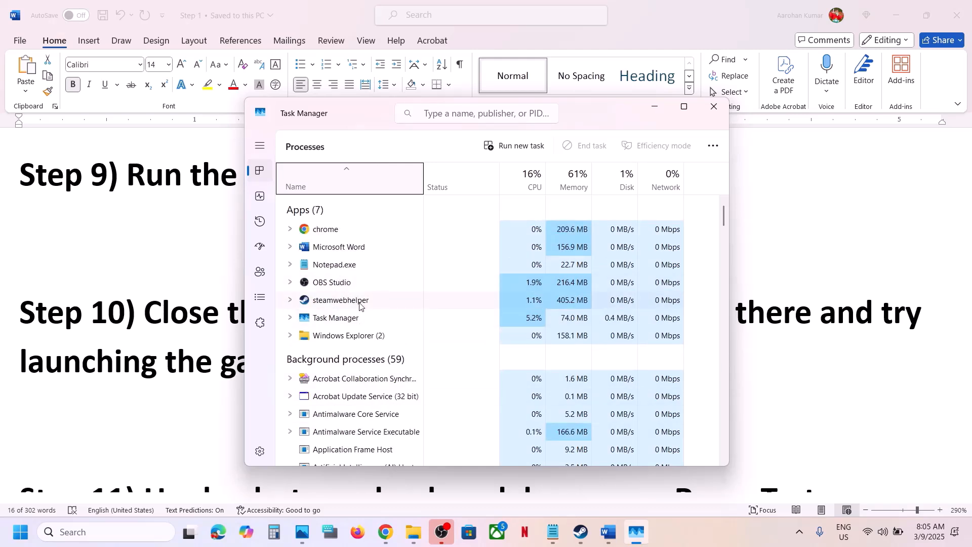
right_click(354, 318)
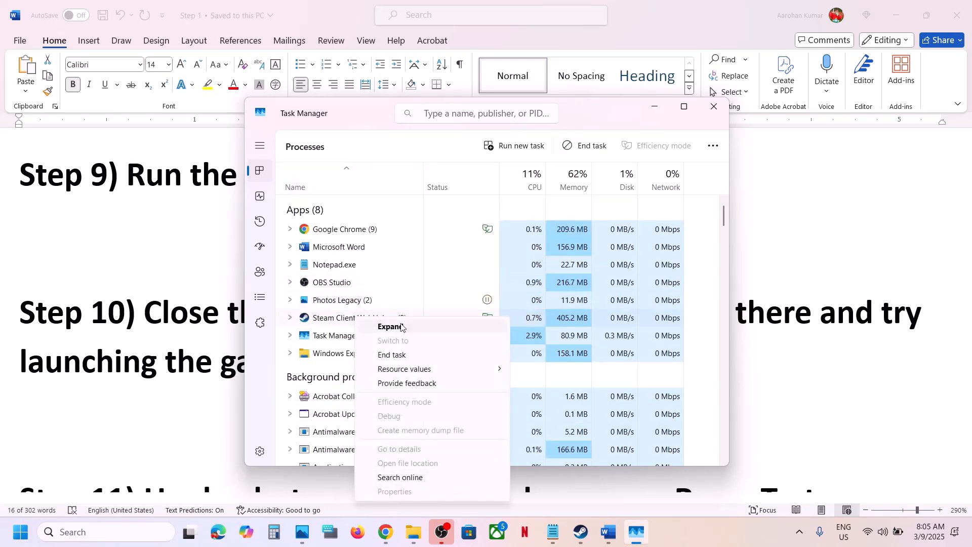
click(444, 253)
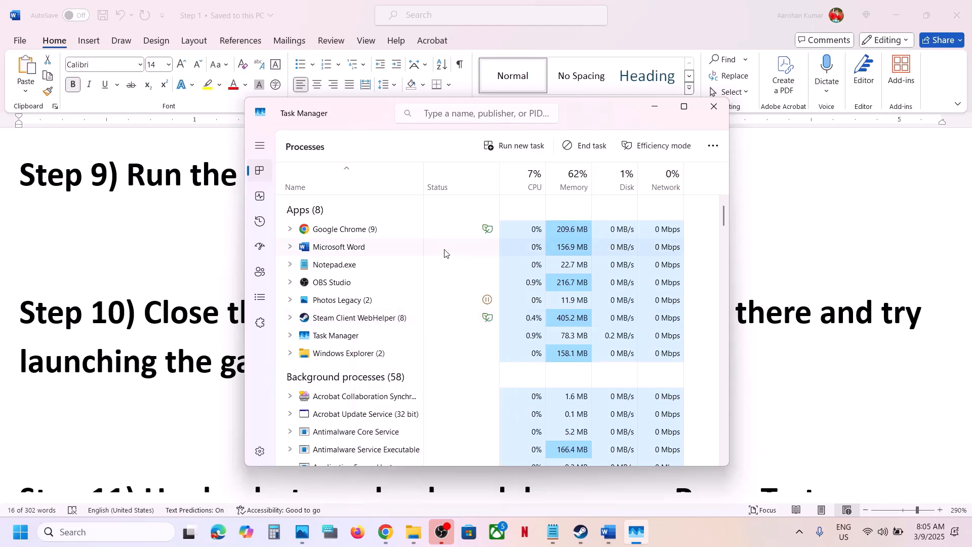
click(715, 106)
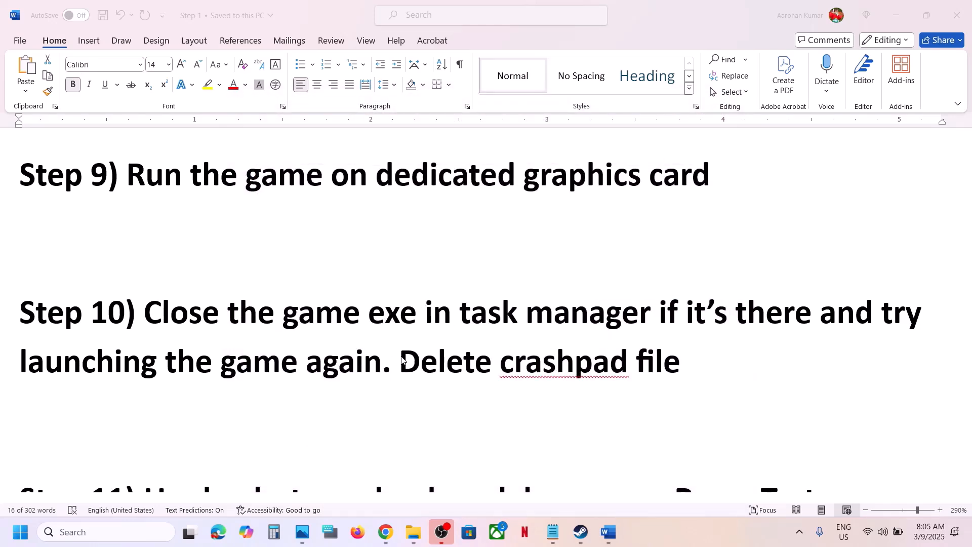
Step: Highlight "Delete crashpad file" in the guide, switch to Steam, and browse the local files of WWE 2K25
click(436, 361)
drag(403, 361, 680, 361)
click(577, 537)
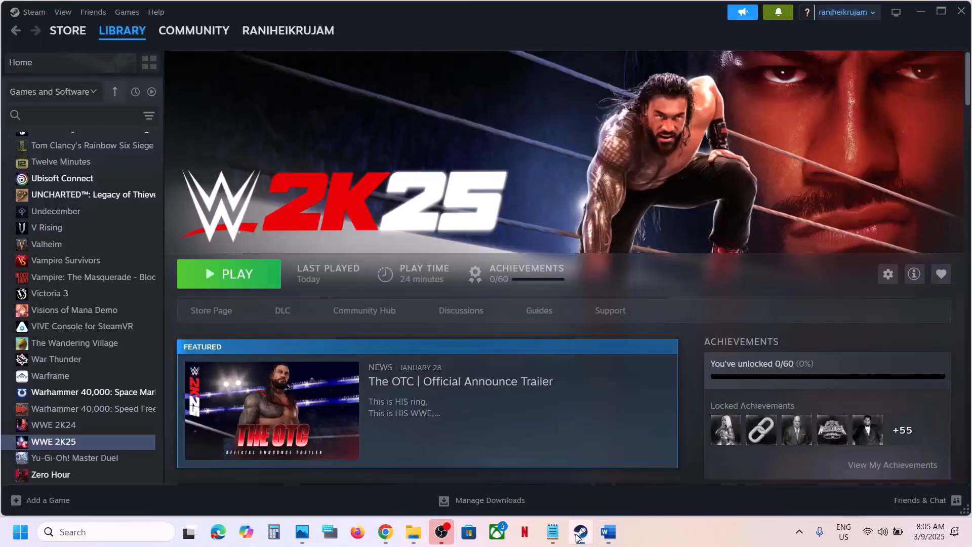
right_click(57, 449)
mouse_move(101, 412)
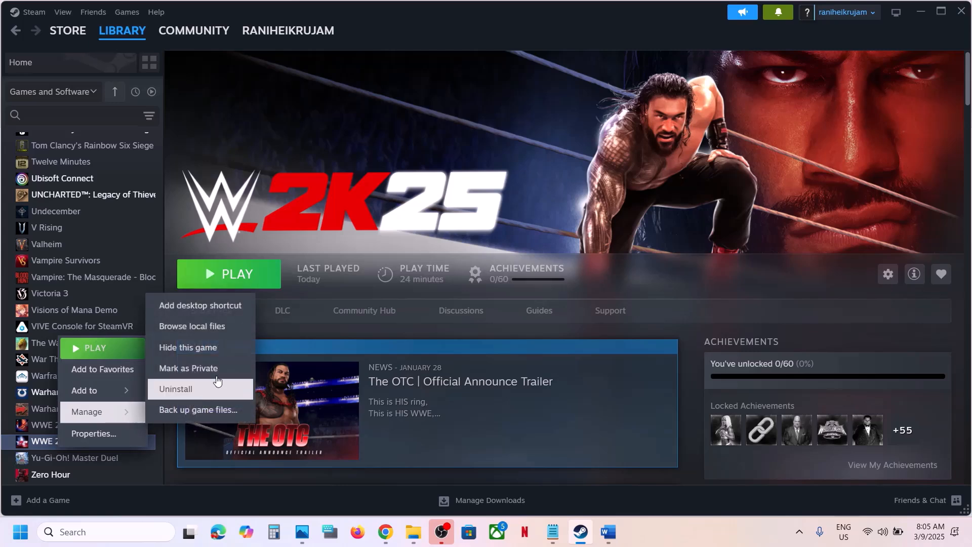
click(213, 335)
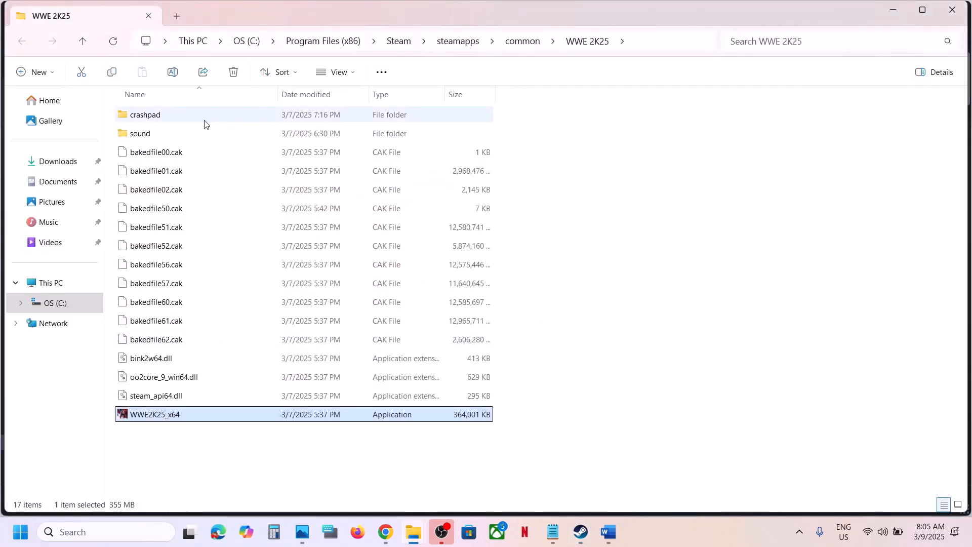
Step: Copy the crashpad folder from the WWE 2K25 game folder to the desktop as a backup
click(205, 124)
right_click(165, 116)
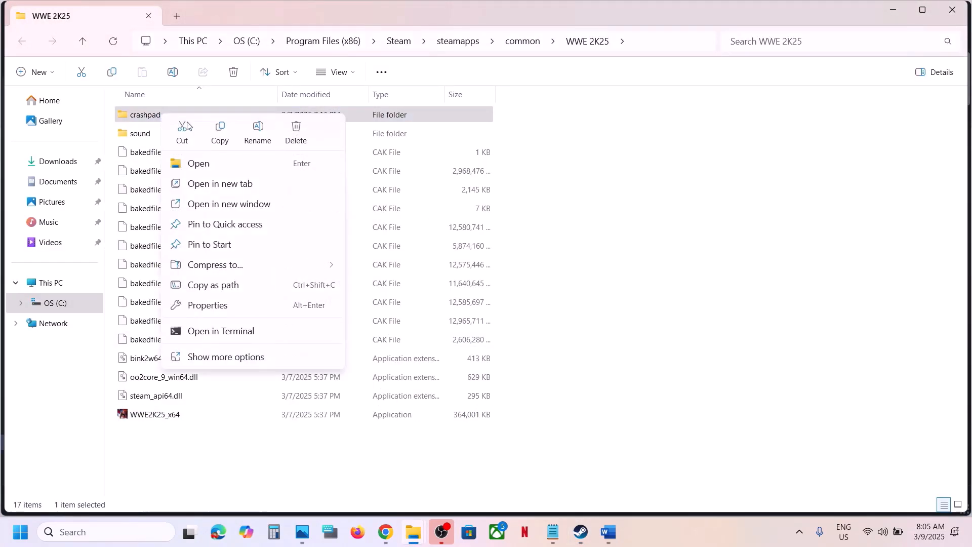
click(221, 133)
key(super+d)
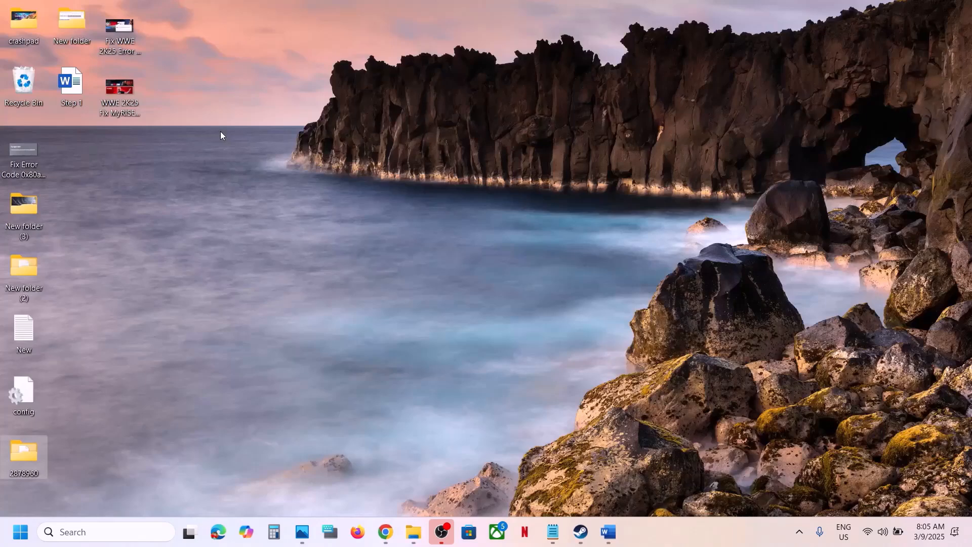
key(ctrl+v)
click(218, 202)
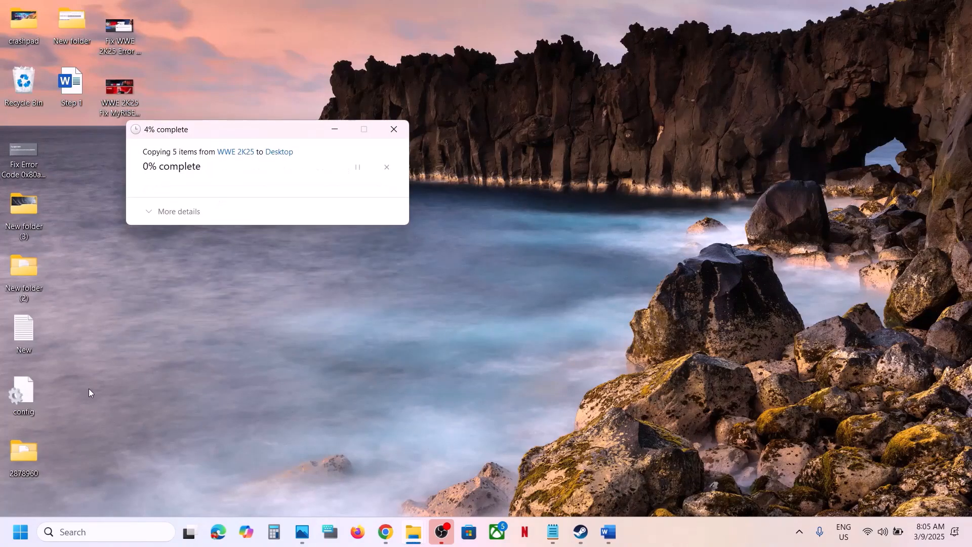
click(24, 24)
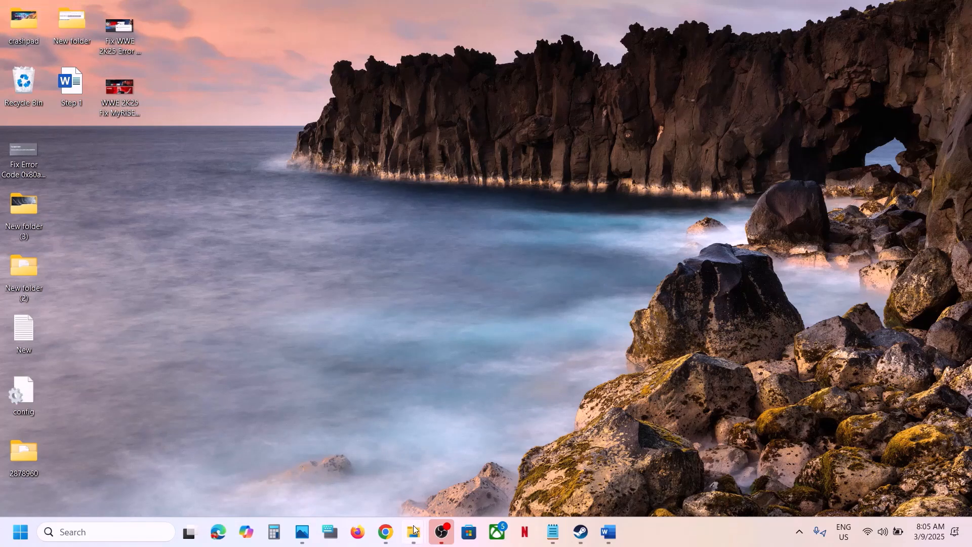
Step: Return to the WWE 2K25 game folder, look at the Delete option for the crashpad folder, and dismiss it
mouse_move(413, 529)
click(478, 456)
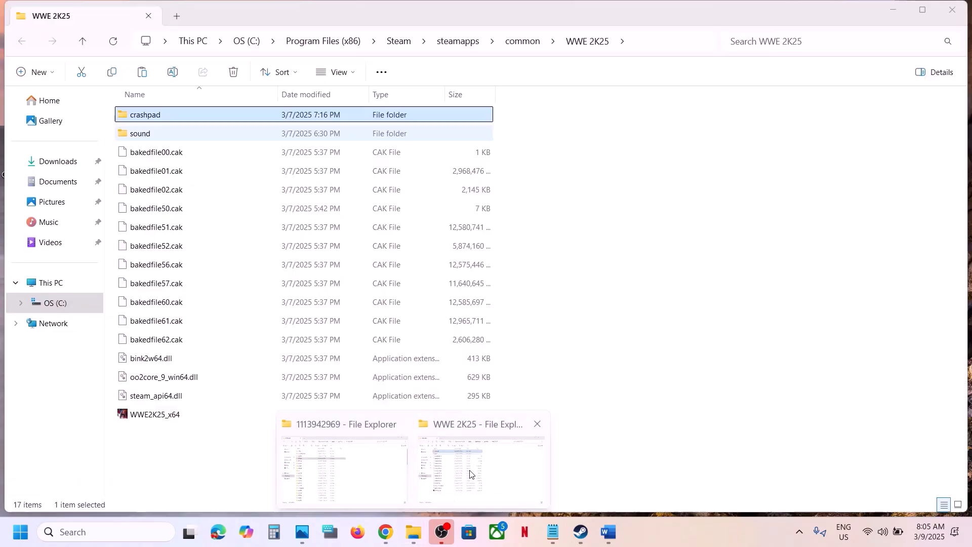
right_click(172, 120)
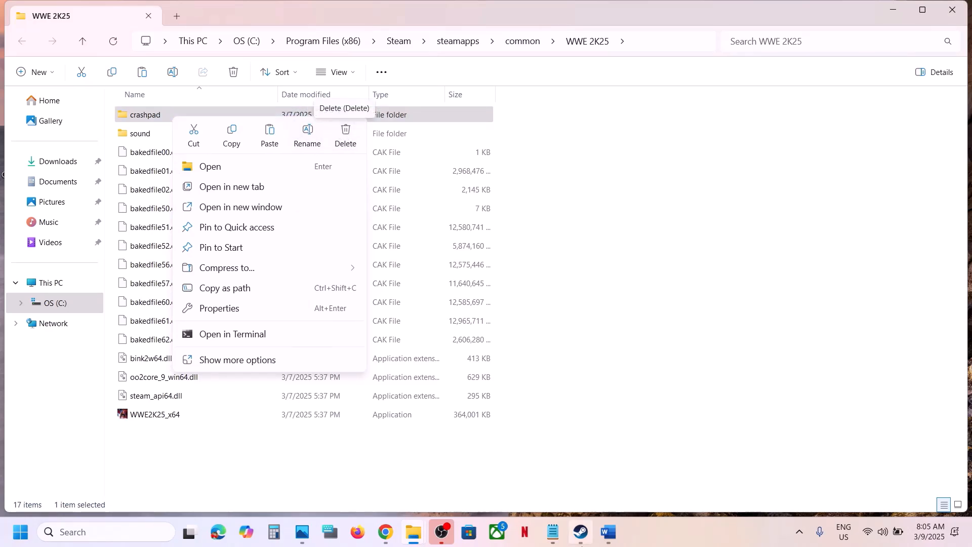
key(Escape)
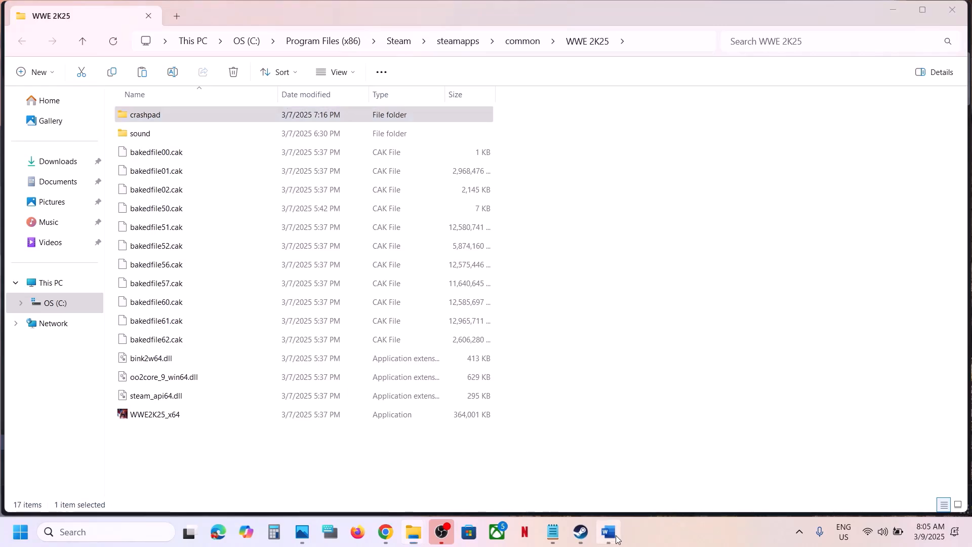
Step: Switch to the Word guide and review Step 11 on unplugging extra devices, closing background software, and removing the undervolt
click(608, 532)
scroll(425, 385, down, 3)
scroll(425, 386, down, 2)
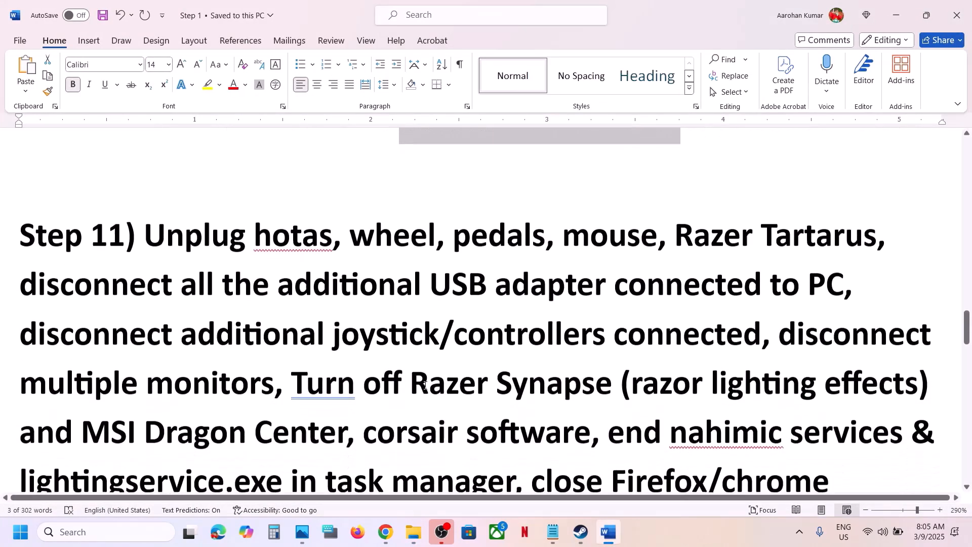
drag(146, 229, 546, 288)
scroll(547, 288, down, 2)
scroll(147, 235, up, 1)
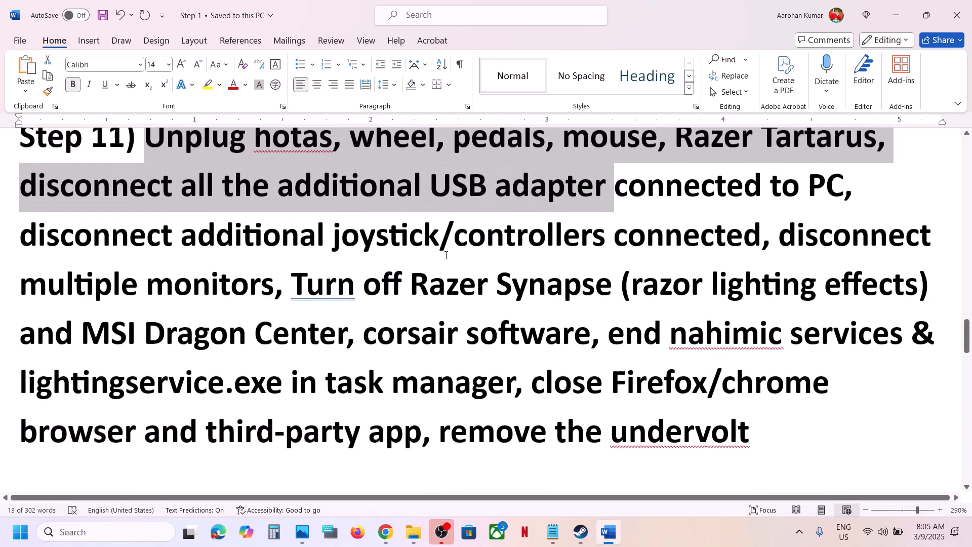
drag(136, 233, 754, 244)
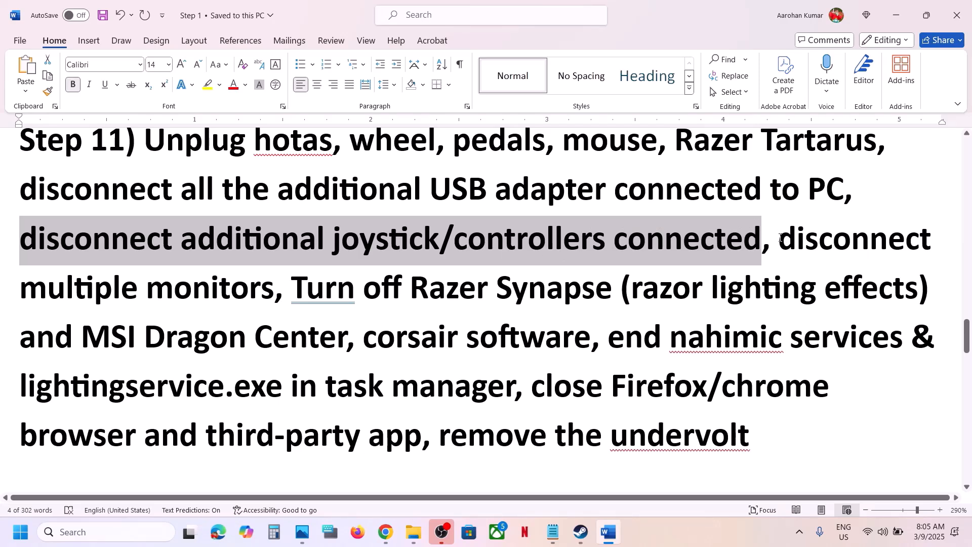
drag(781, 238, 748, 436)
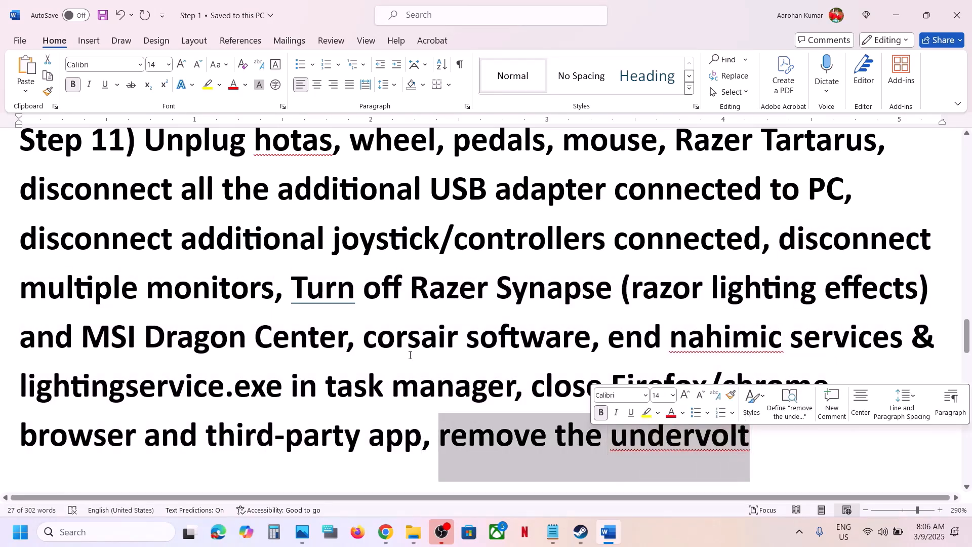
click(347, 337)
Step: Following Step 12 of the guide, make sure the in-game Steam Overlay is off in WWE 2K25's Steam properties, and close them
scroll(343, 341, down, 5)
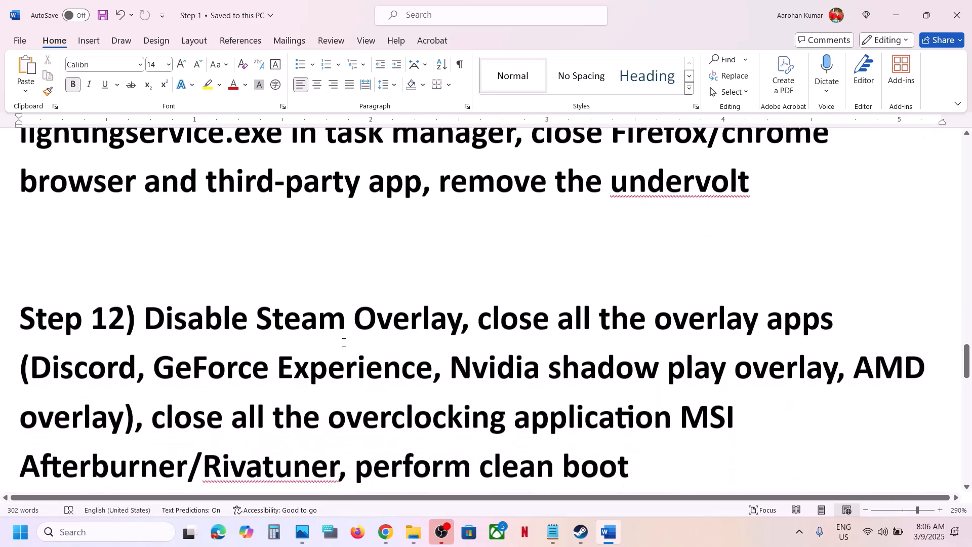
scroll(343, 342, down, 1)
click(580, 531)
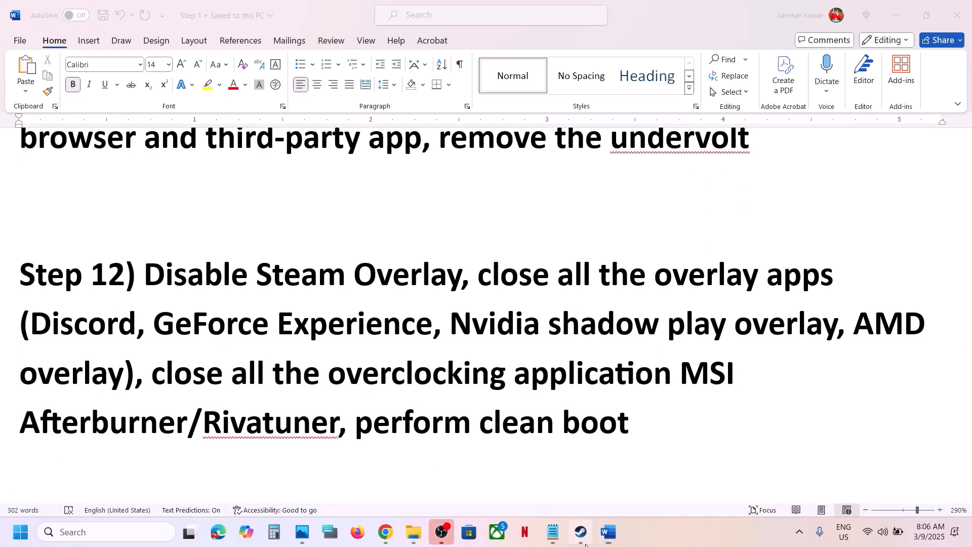
right_click(71, 443)
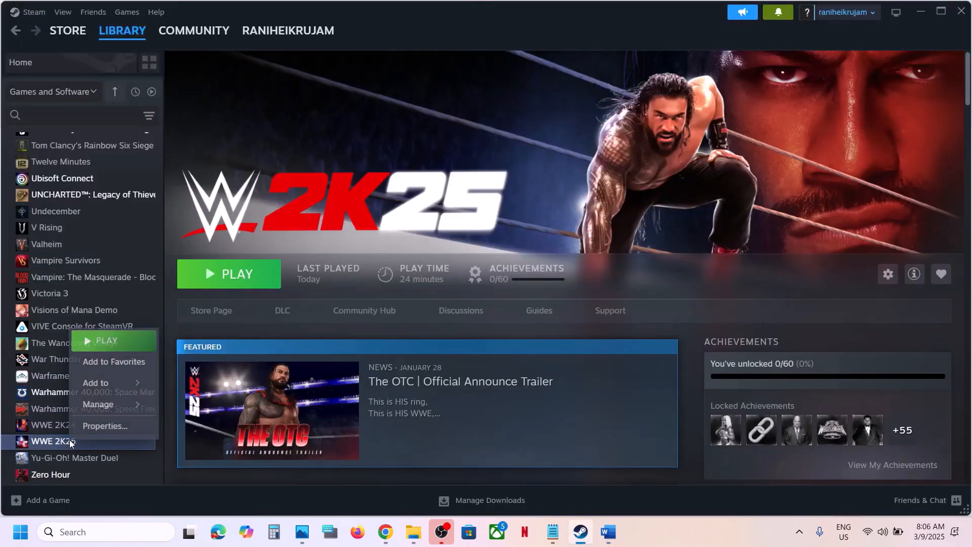
click(101, 425)
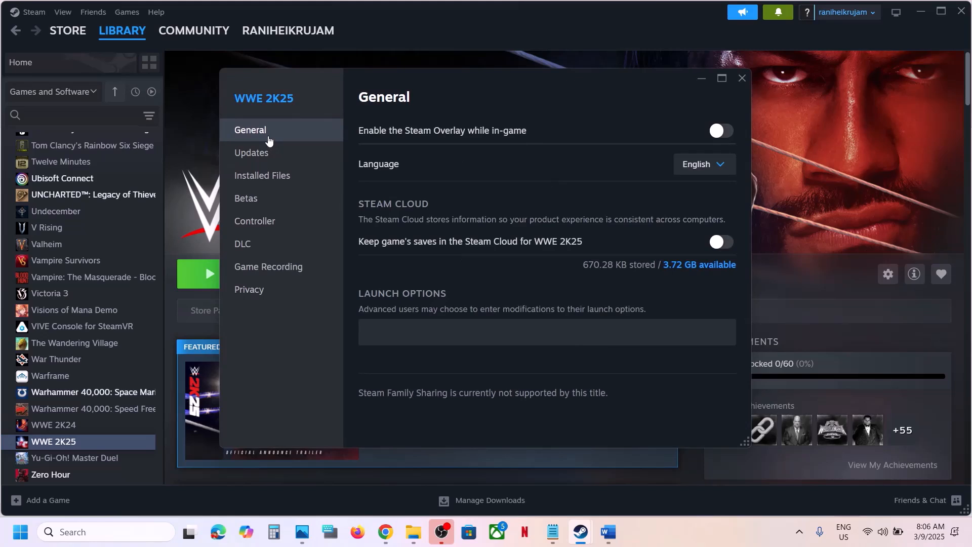
click(716, 133)
click(693, 133)
click(741, 78)
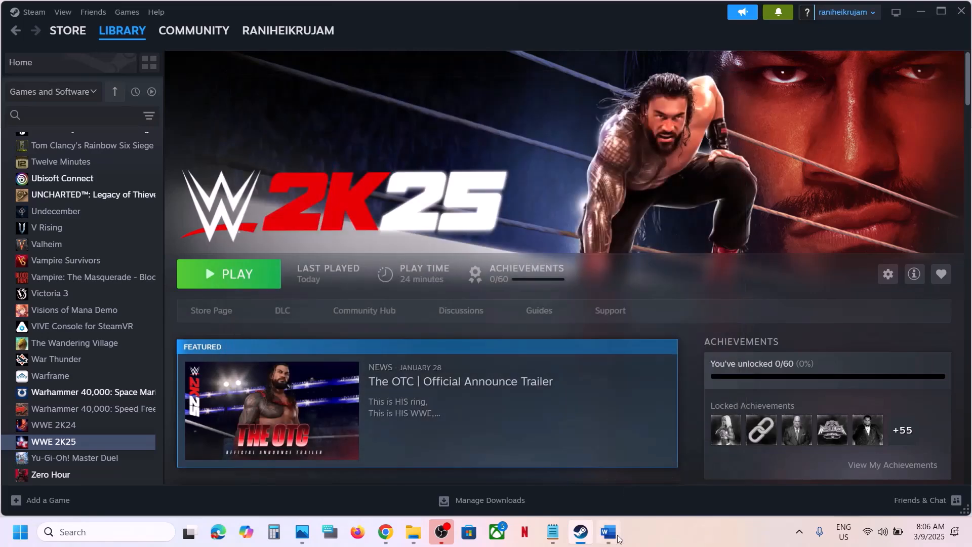
Step: Switch to the Word guide and highlight Discord and GeForce Experience among the overlay apps in Step 12
click(608, 531)
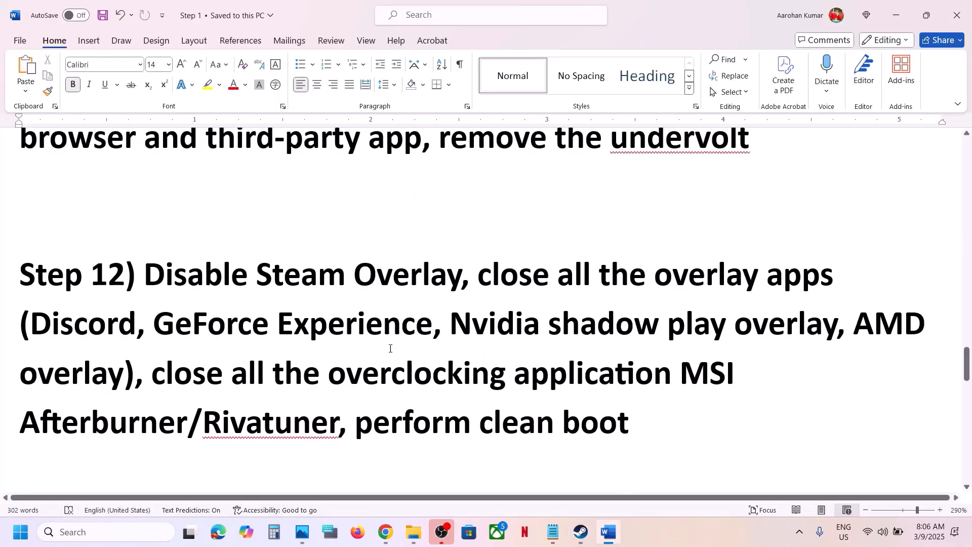
double_click(111, 336)
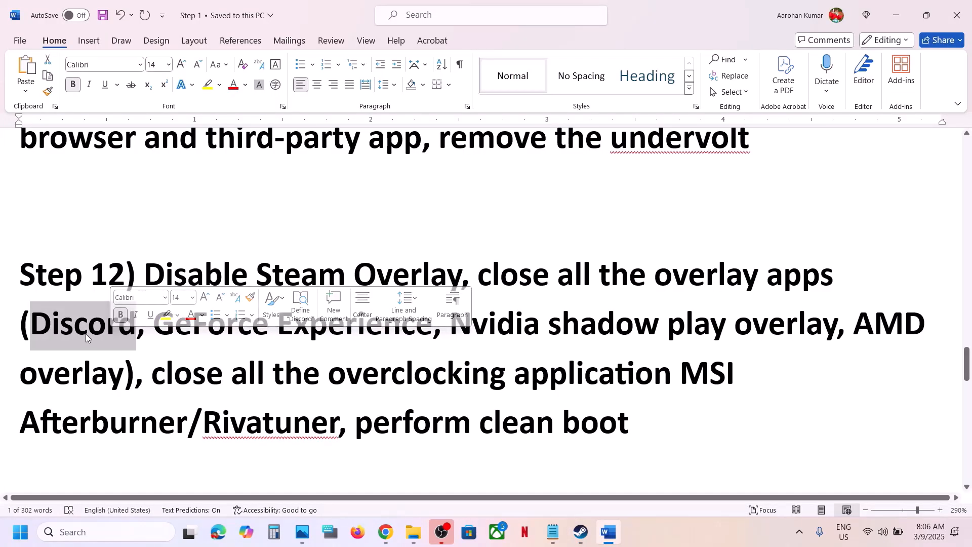
drag(155, 334, 416, 341)
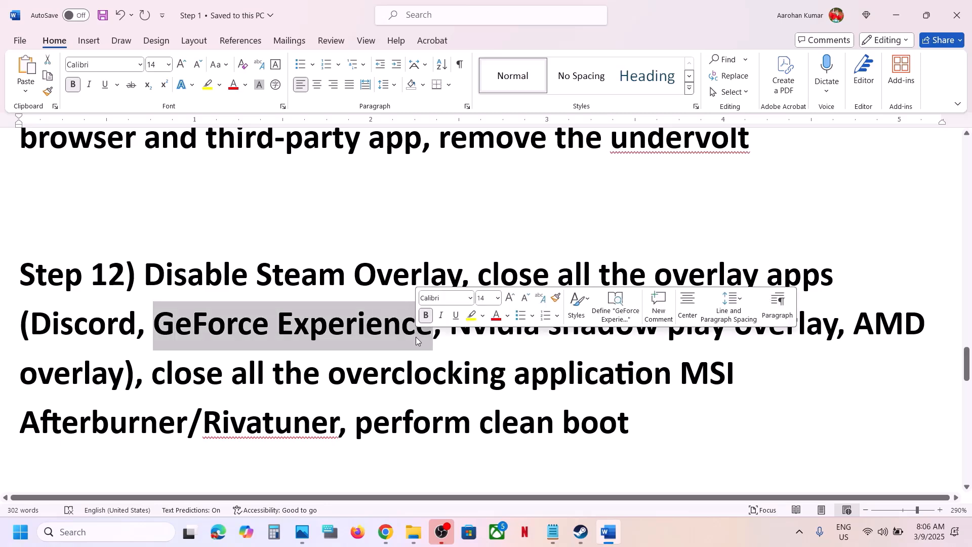
Step: Open the NVIDIA app, check that the NVIDIA overlay is off in its feature settings, and close the app
click(101, 531)
text(nvi)
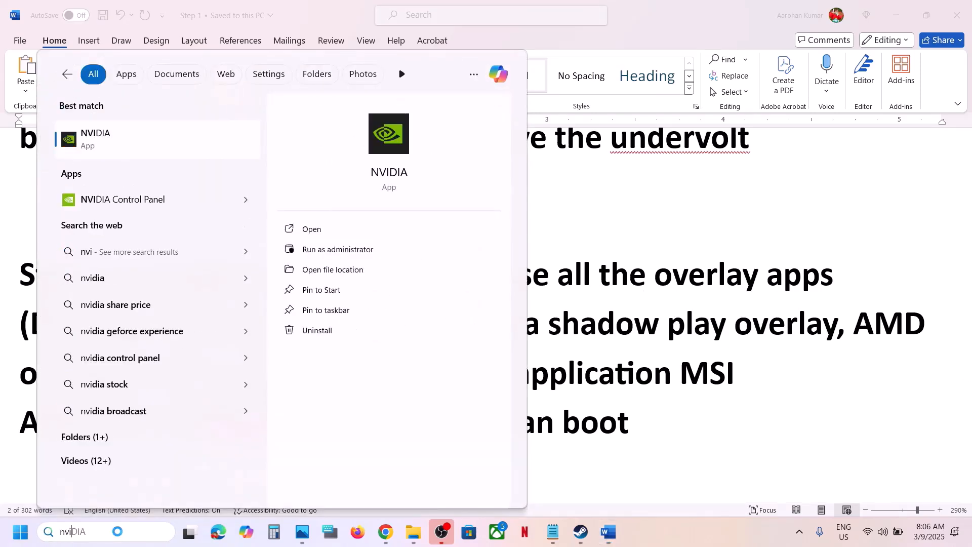
key(Return)
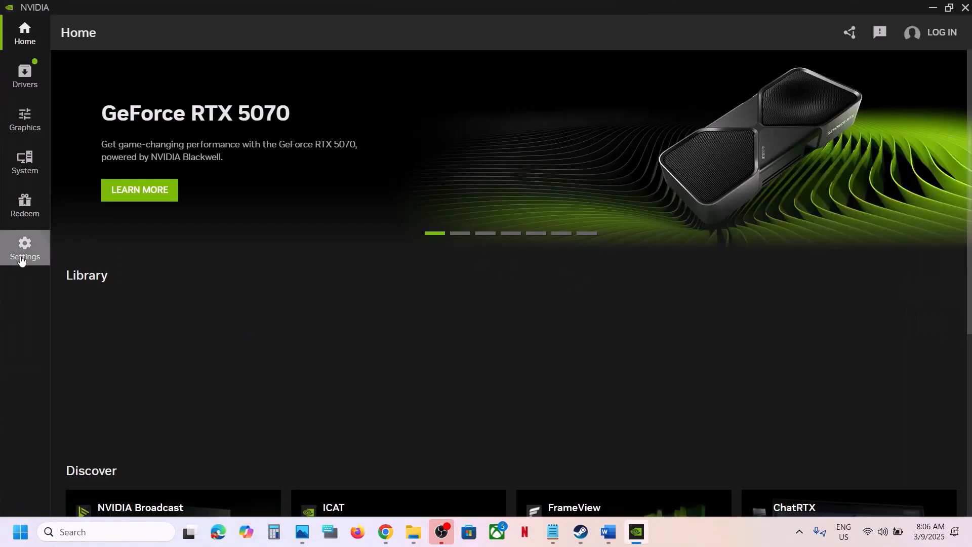
click(24, 245)
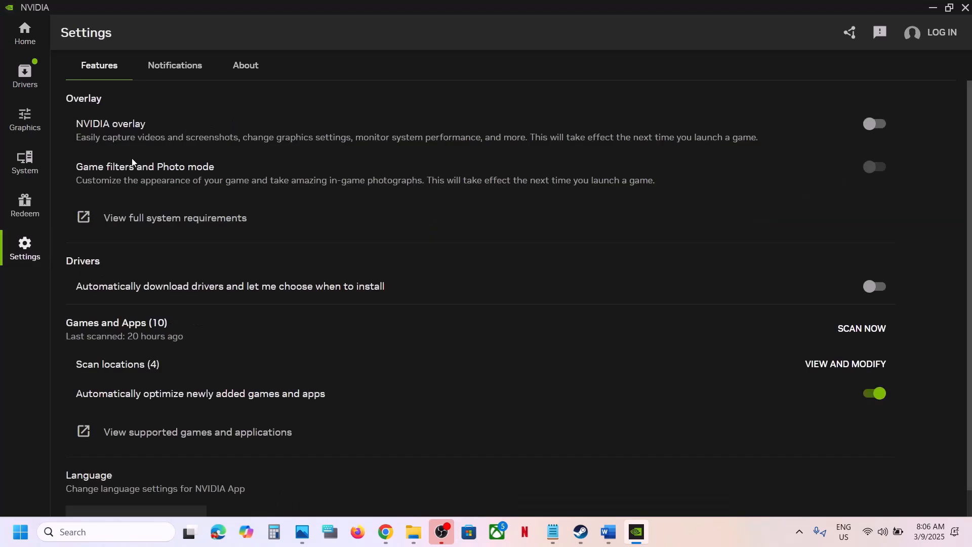
click(964, 8)
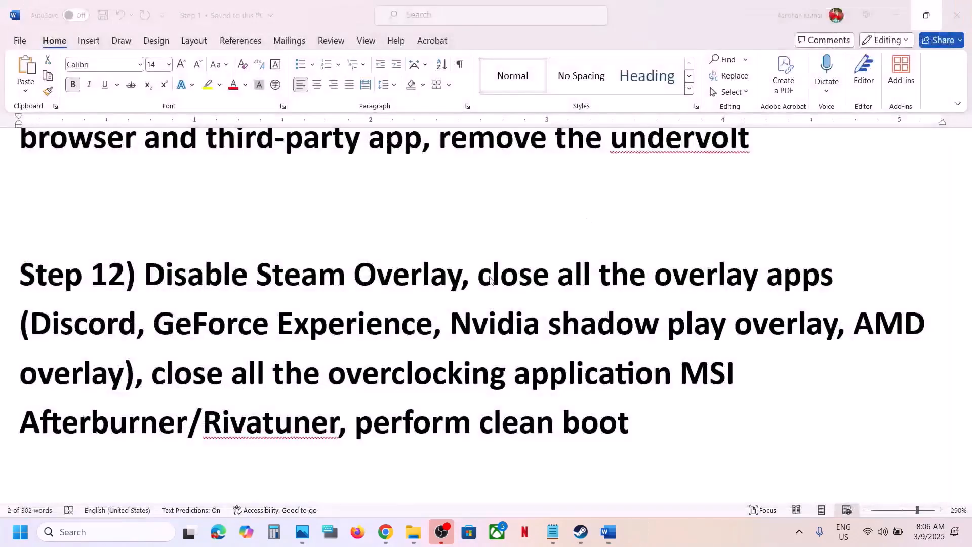
Step: Highlight the overlay apps instruction in Step 12, copy the name MSI Afterburner from it, and find and launch that app through Windows search
click(487, 320)
drag(482, 262, 784, 282)
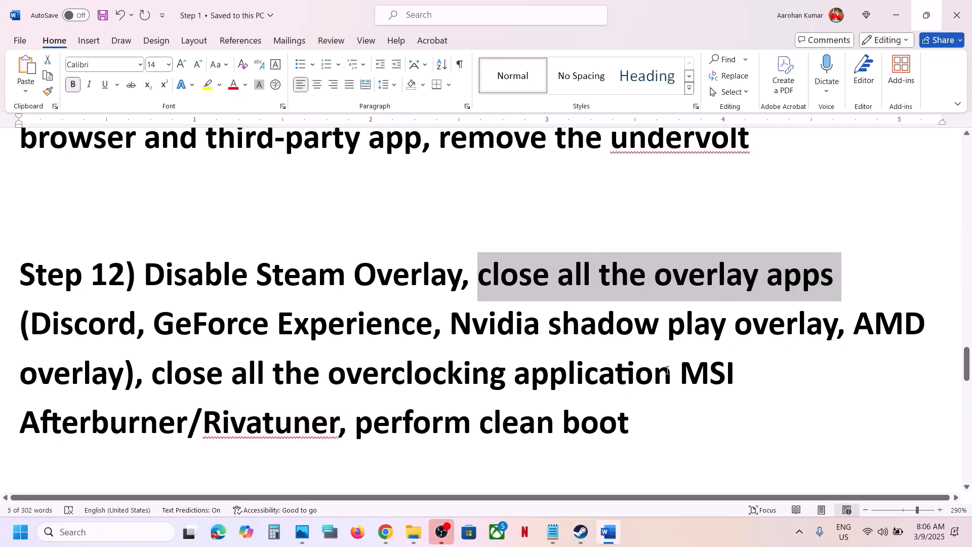
drag(683, 373, 180, 430)
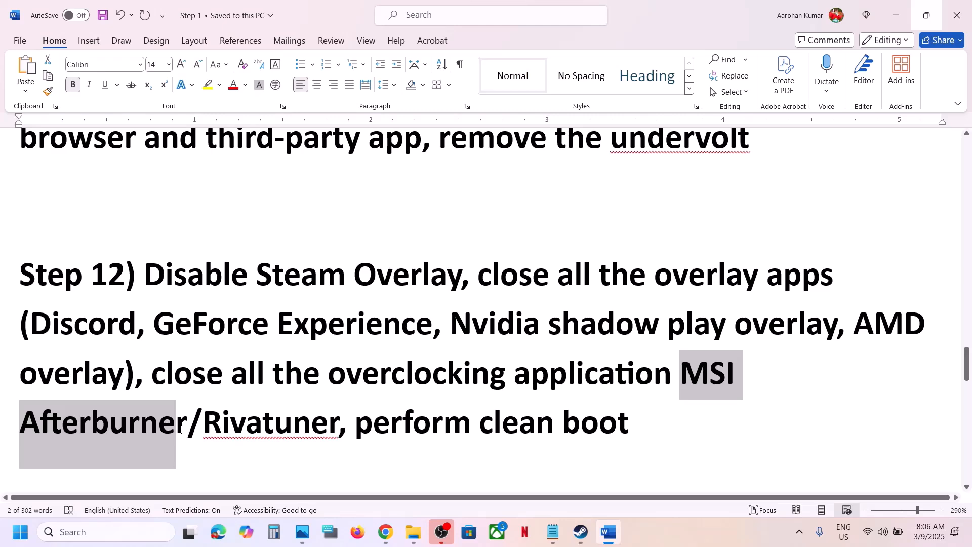
key(ctrl+c)
click(60, 533)
key(ctrl+v)
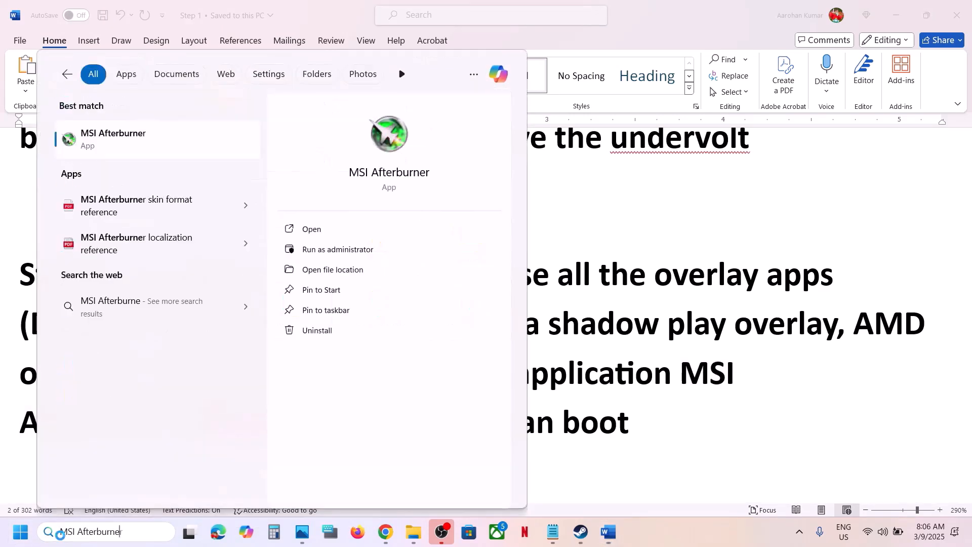
click(551, 250)
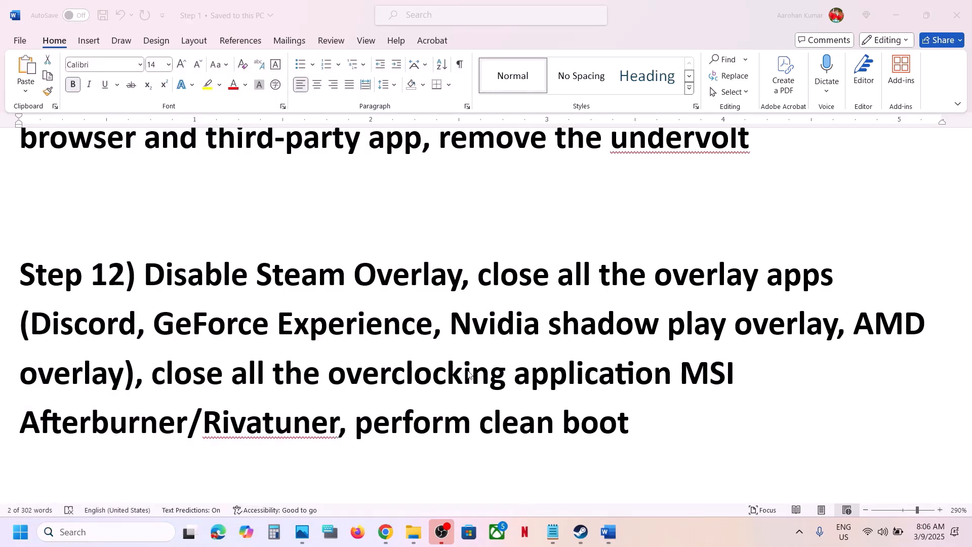
Step: Highlight Rivatuner in Step 12, search Windows for MSI Afterburner again, and dismiss the search
ctrl+double_click(315, 421)
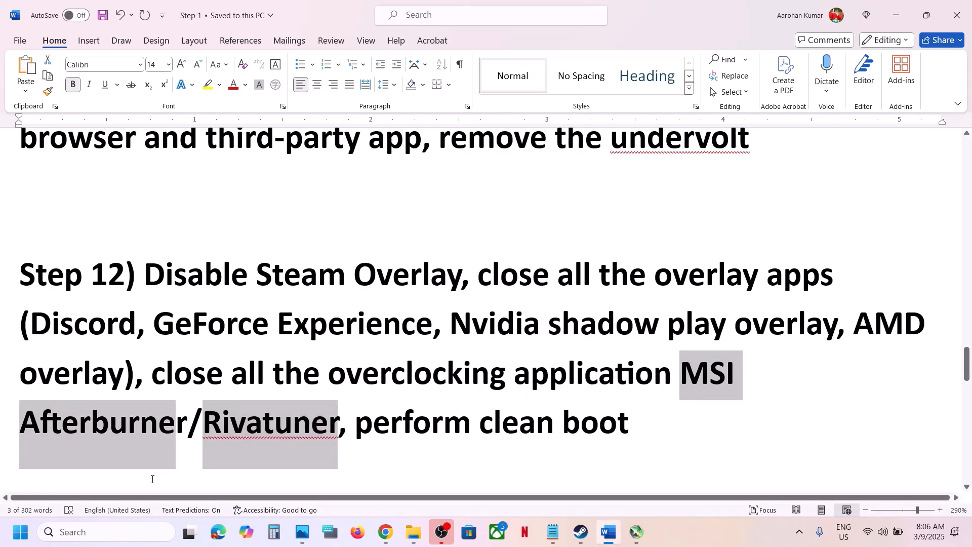
click(96, 528)
text(MSI Afterburne)
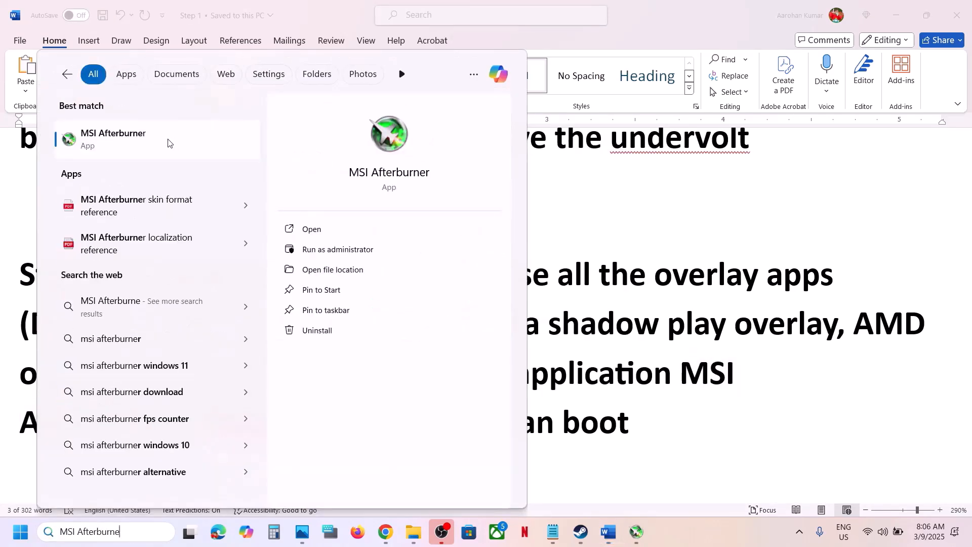
key(Escape)
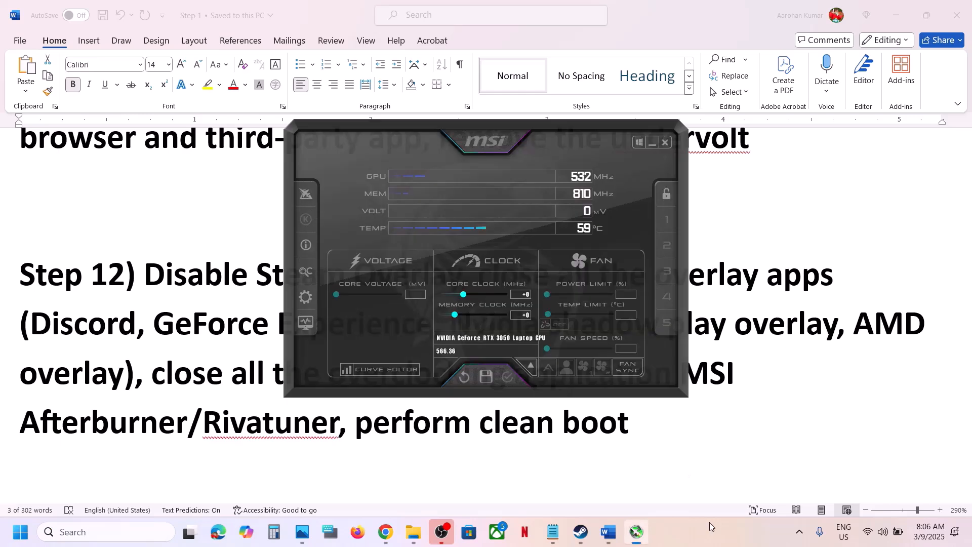
Step: Dismiss the MSI Afterburner window and shut down its instance running in the system tray
click(653, 143)
click(799, 536)
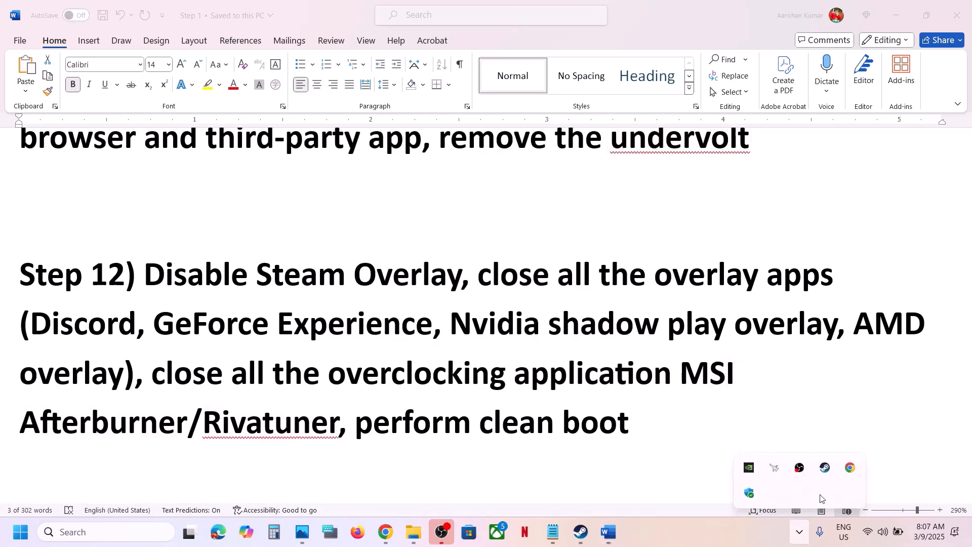
right_click(776, 468)
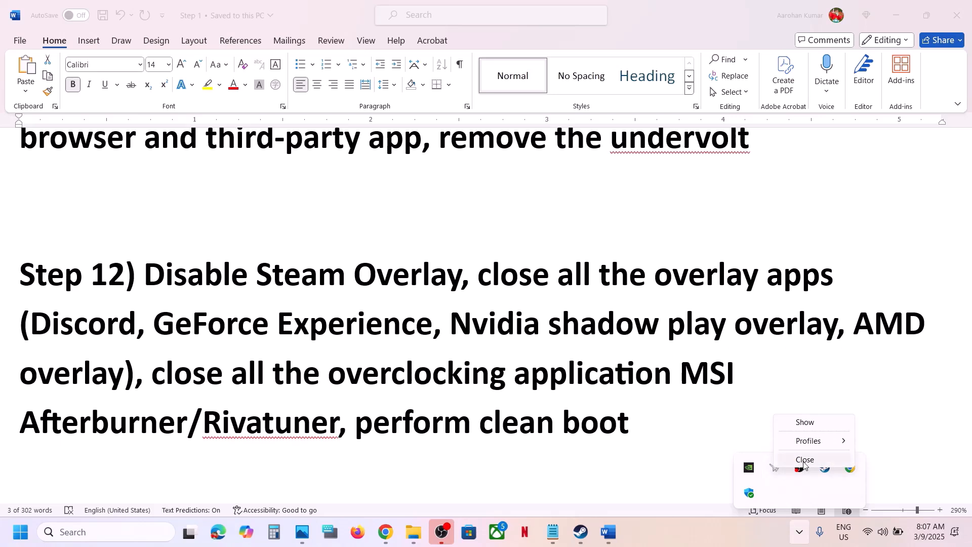
click(804, 461)
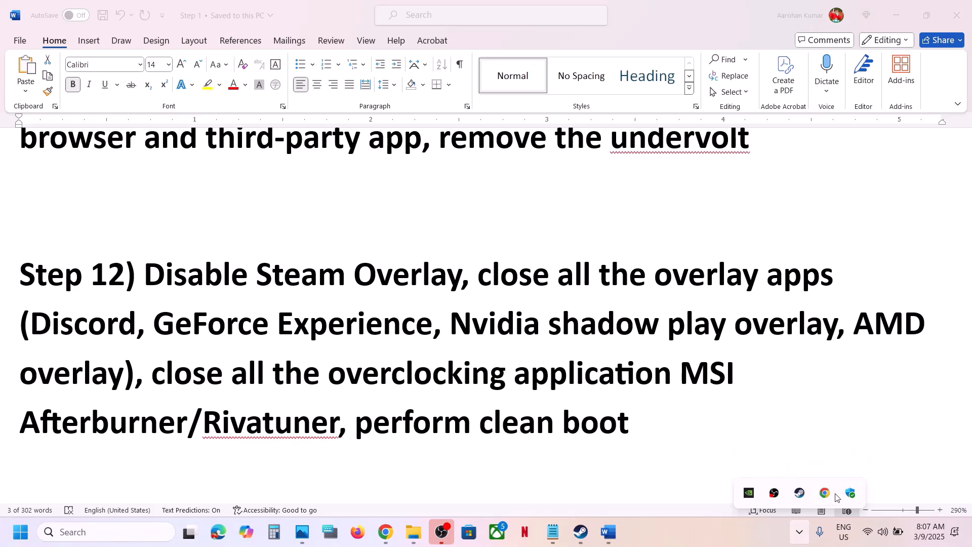
click(715, 541)
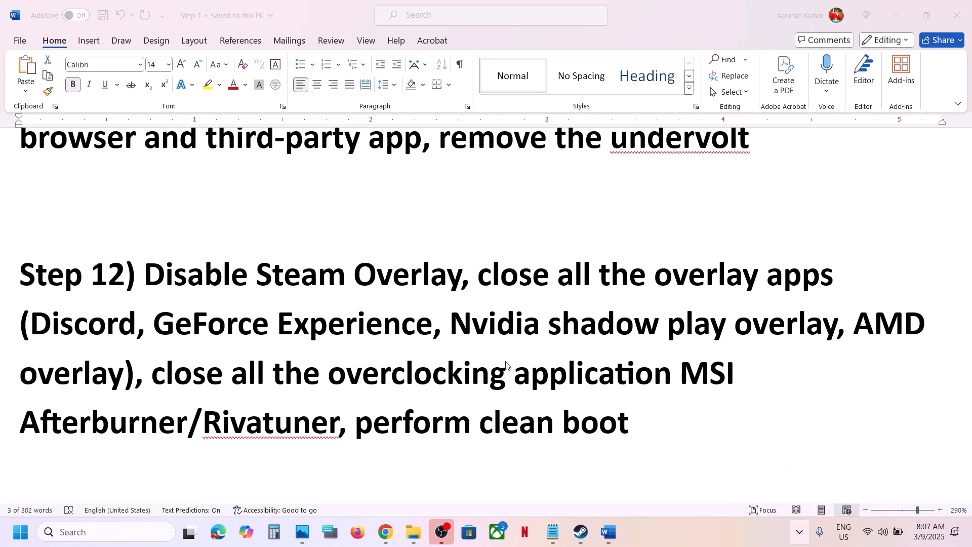
Step: Review Step 12's instructions on closing overclocking applications and performing a clean boot, and continue to Step 13 of the guide
click(491, 422)
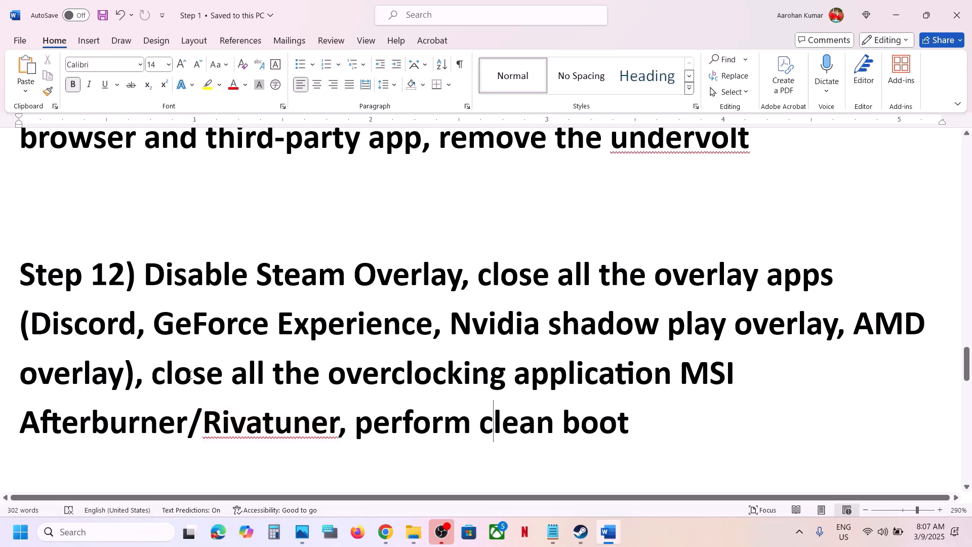
drag(169, 373, 567, 381)
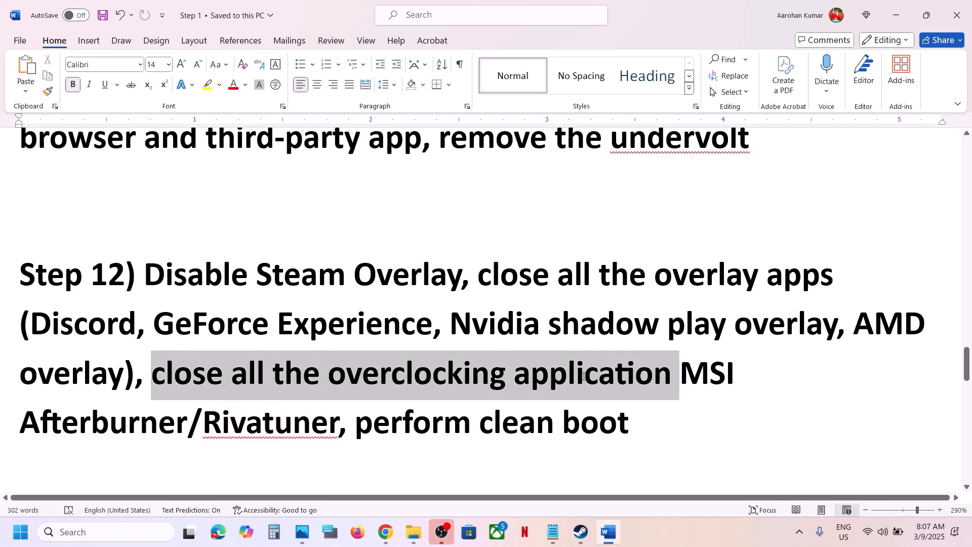
click(305, 310)
scroll(306, 310, down, 5)
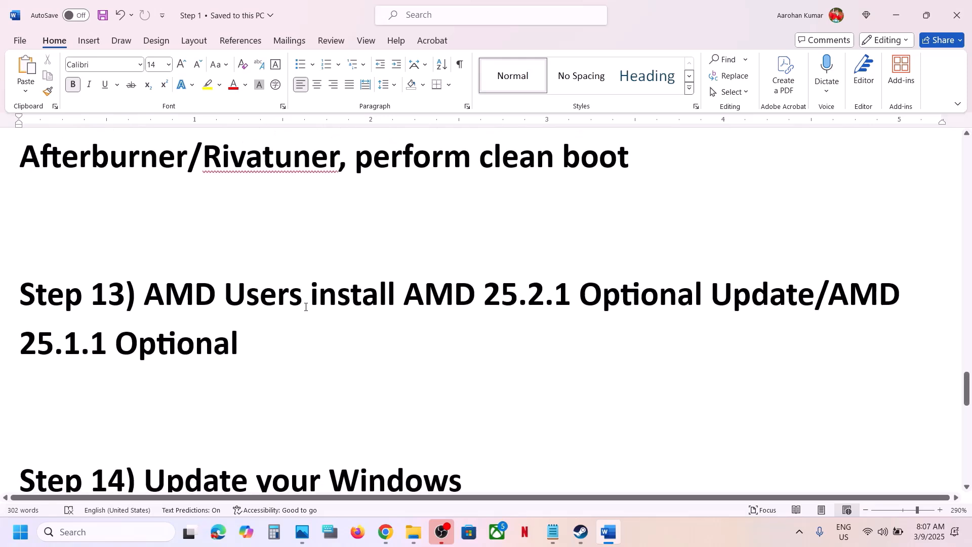
scroll(306, 307, up, 1)
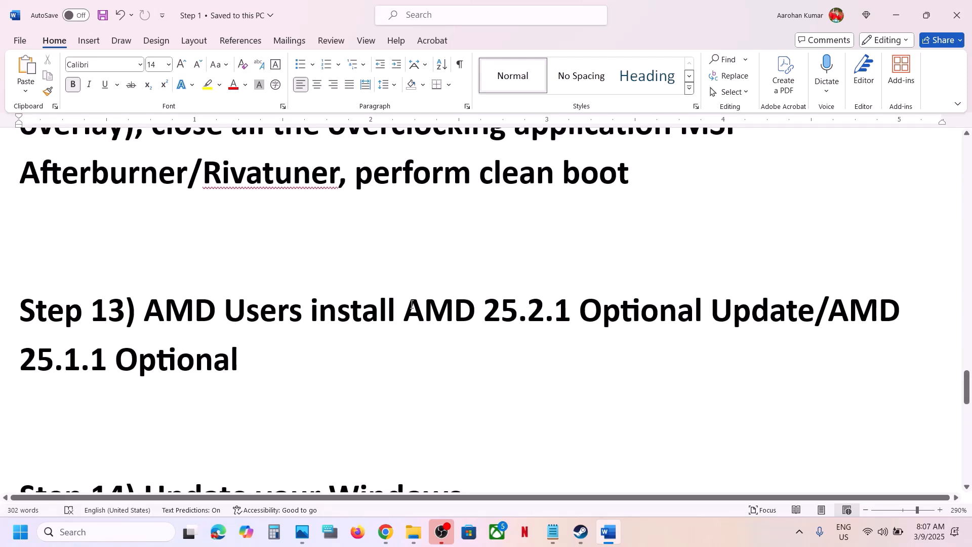
Step: Copy "AMD 25.2.1 Optional Update" from Step 13 and search Google for it in a new Chrome tab
drag(412, 305, 807, 312)
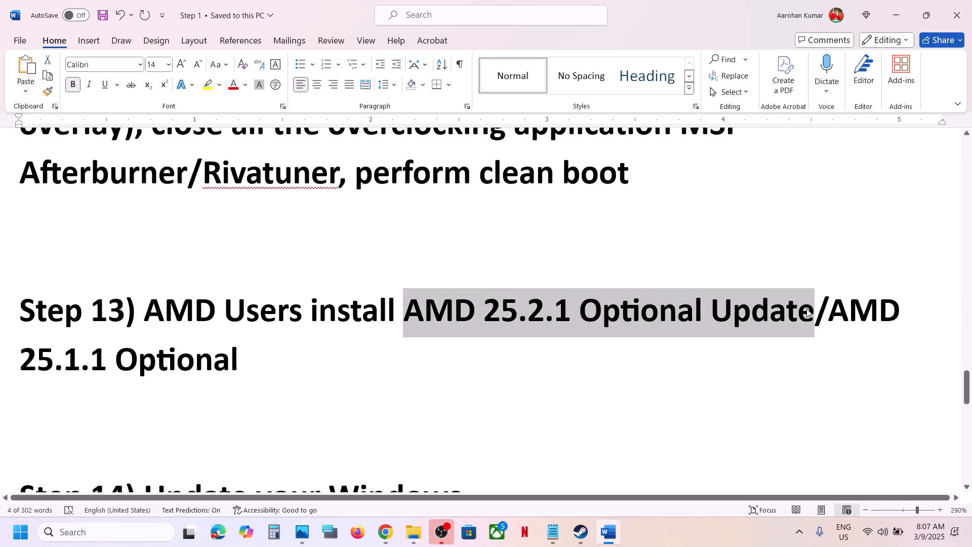
right_click(382, 534)
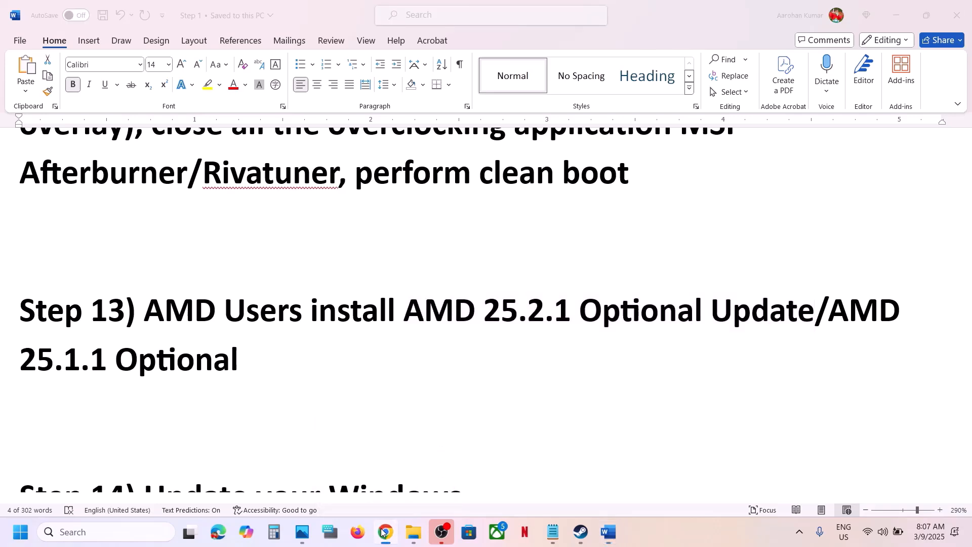
click(385, 532)
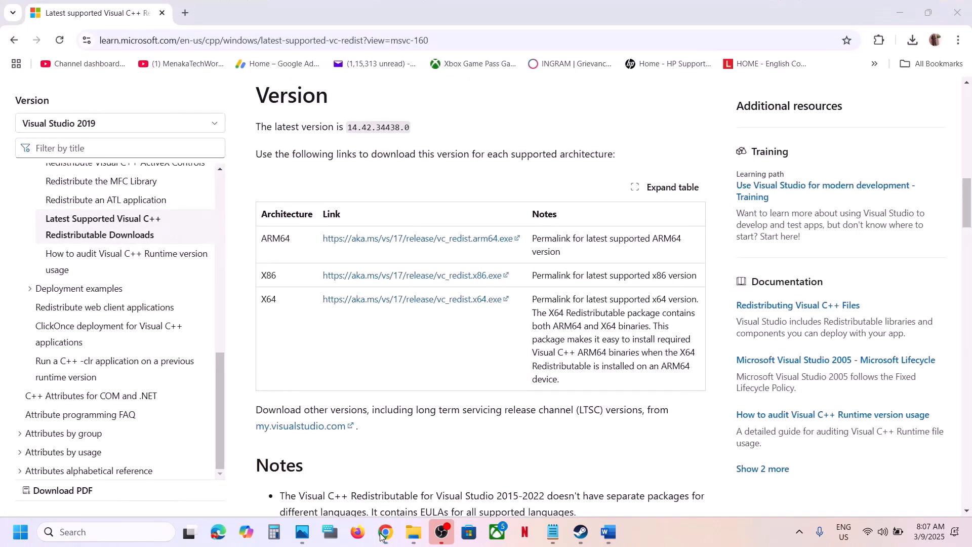
click(185, 13)
key(ctrl+v)
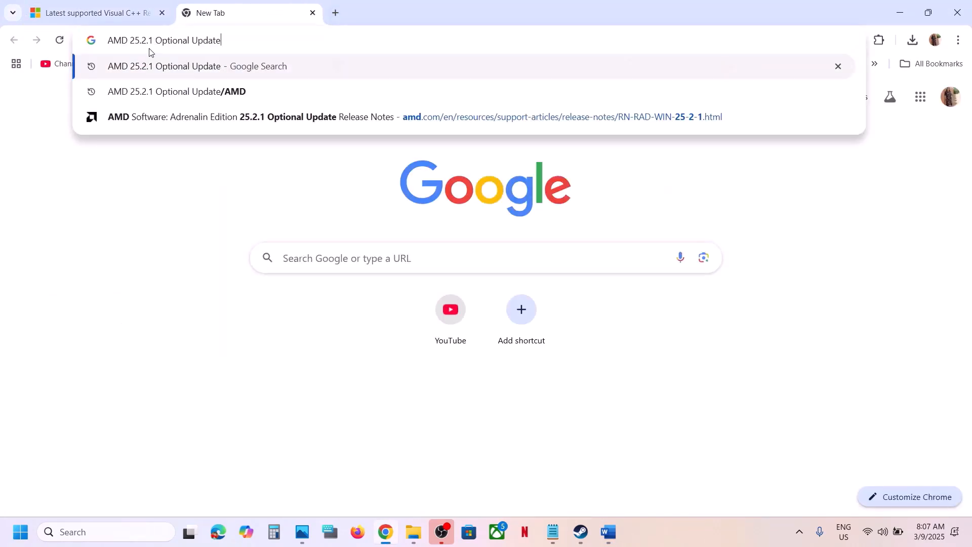
key(Return)
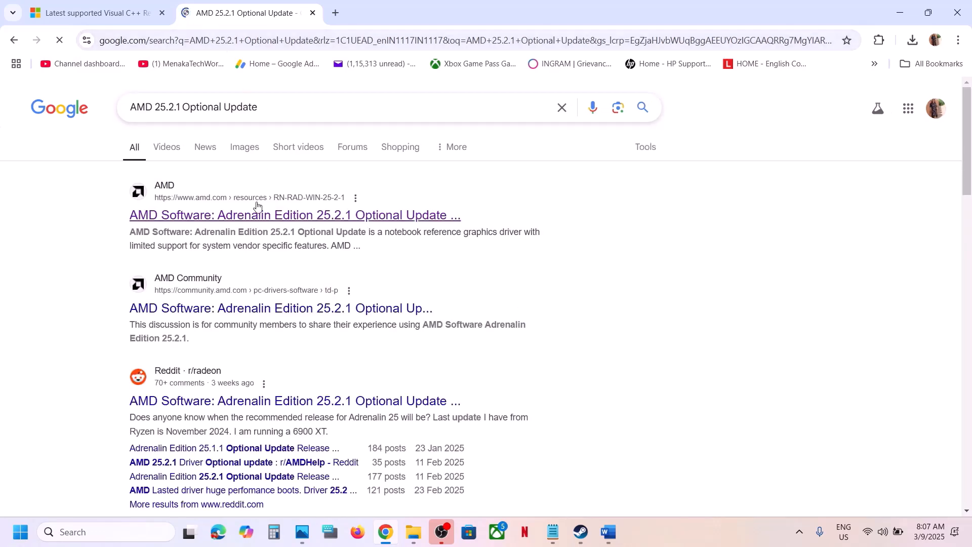
Step: Open AMD's Adrenalin Edition 25.2.1 release notes, download the Windows 10 & 11 64-bit driver, and check the download's progress
click(235, 215)
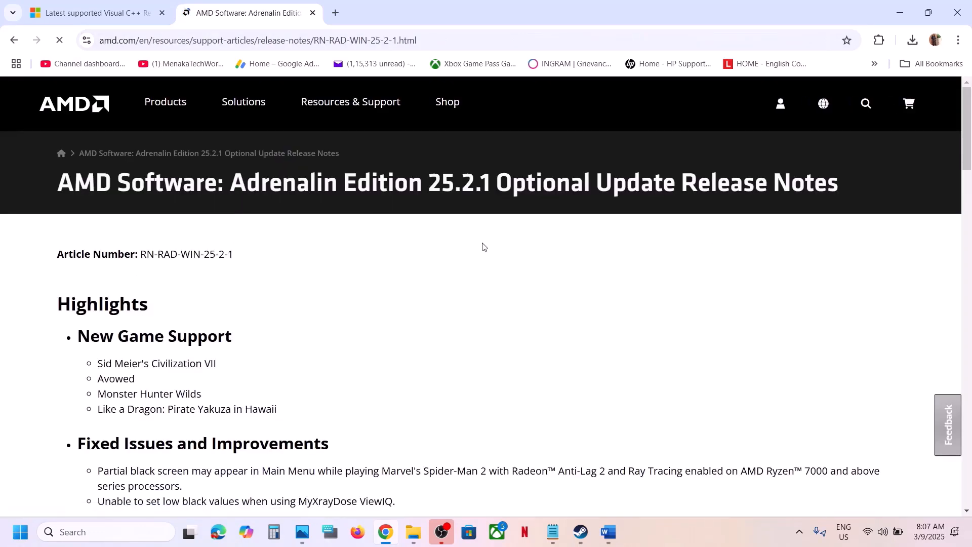
scroll(311, 364, down, 10)
scroll(310, 363, down, 3)
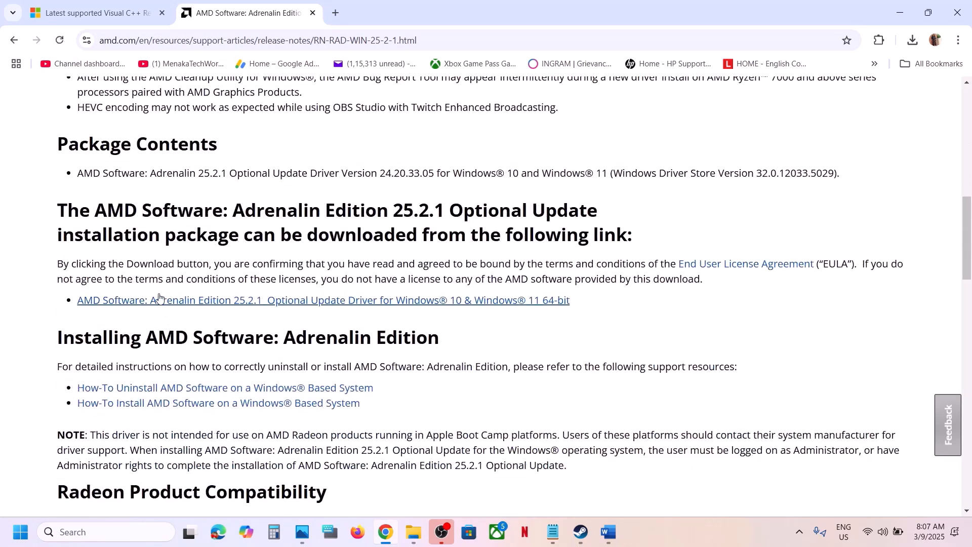
click(261, 302)
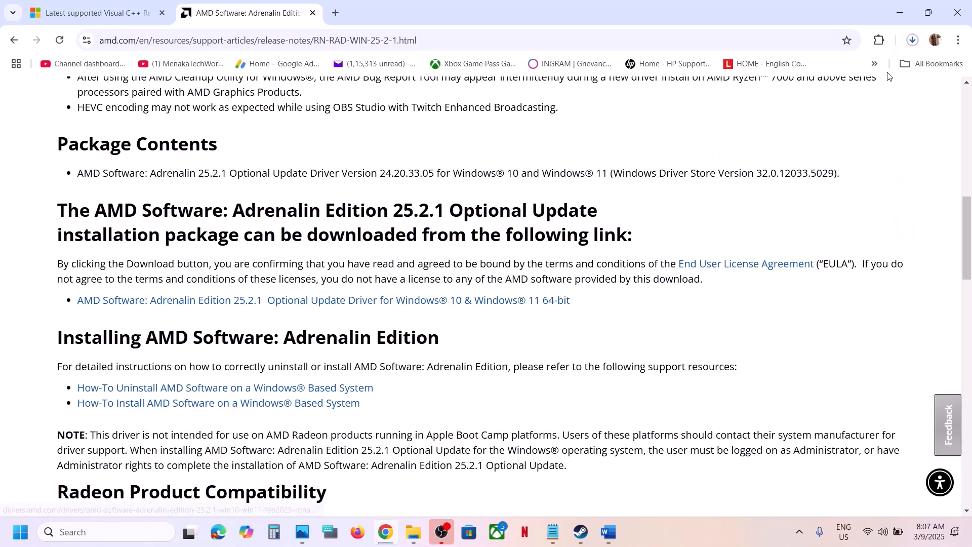
click(914, 43)
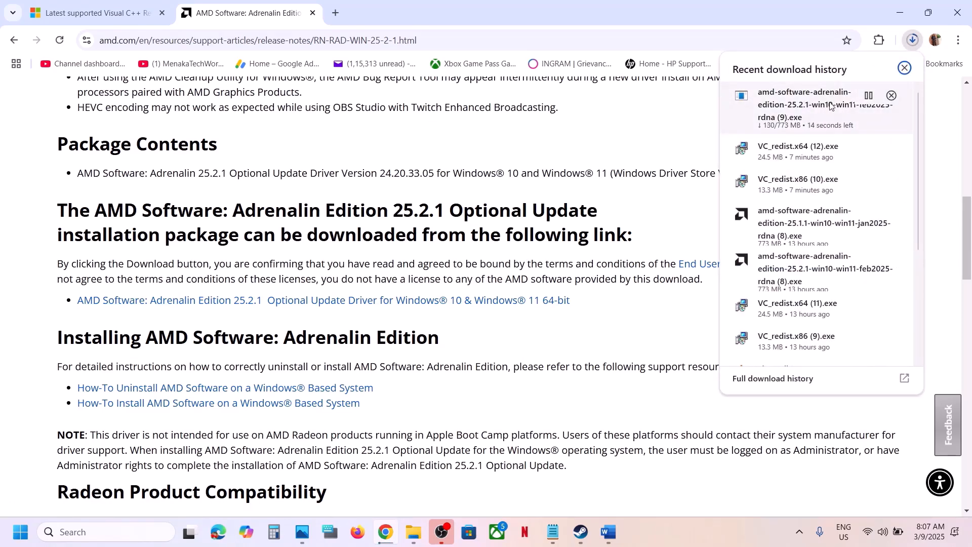
click(582, 163)
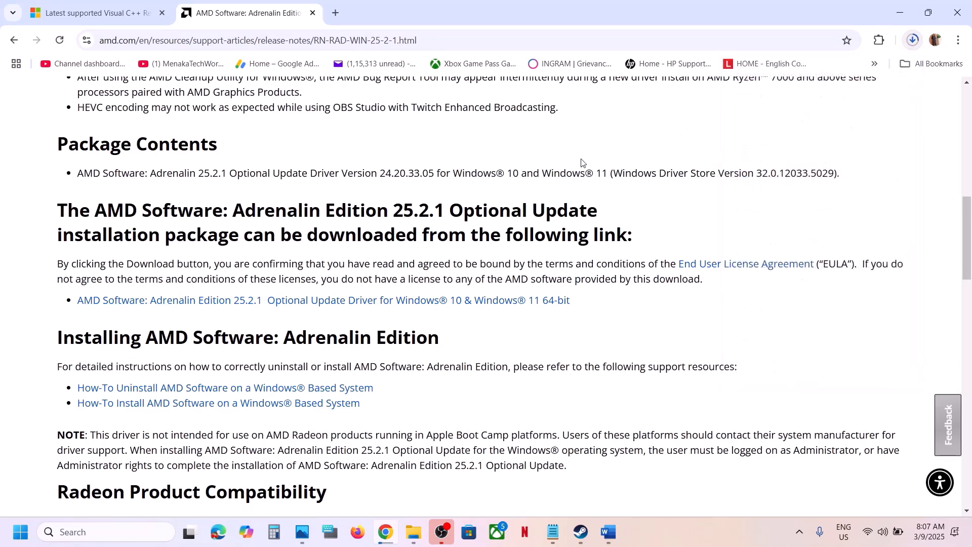
Step: Copy "AMD 25.1.1 Optional" from Step 13 of the Word guide and search Google for it in a new Chrome tab
click(600, 531)
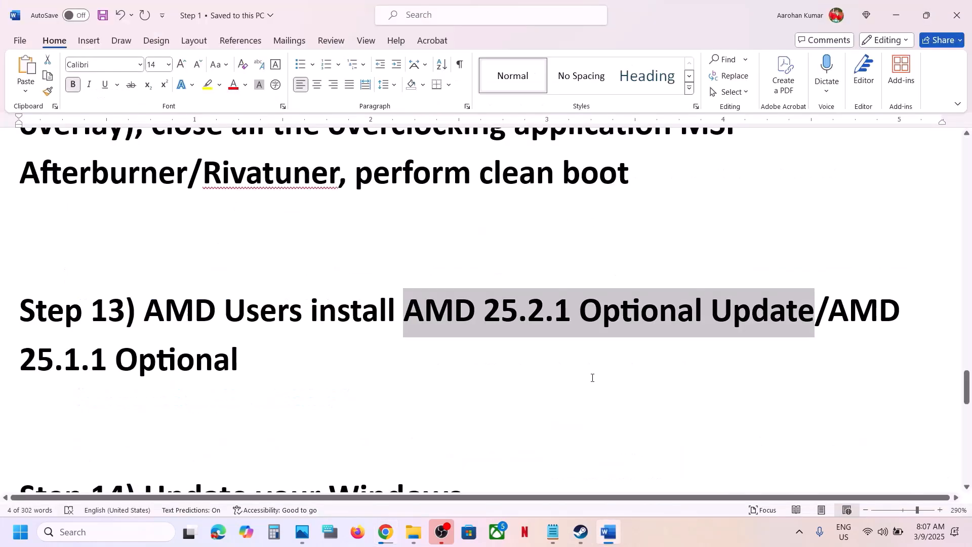
drag(249, 357, 835, 308)
key(ctrl+c)
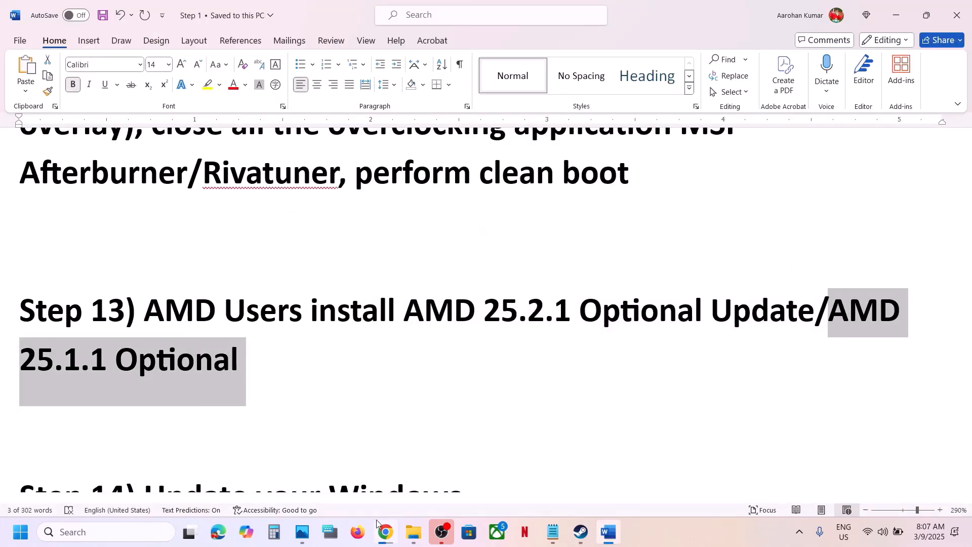
click(384, 456)
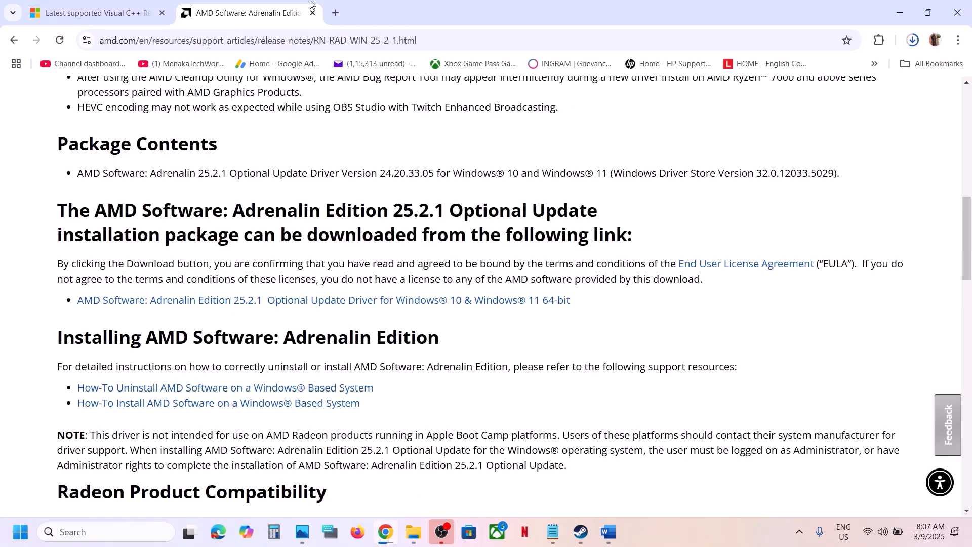
click(335, 12)
key(ctrl+v)
key(Return)
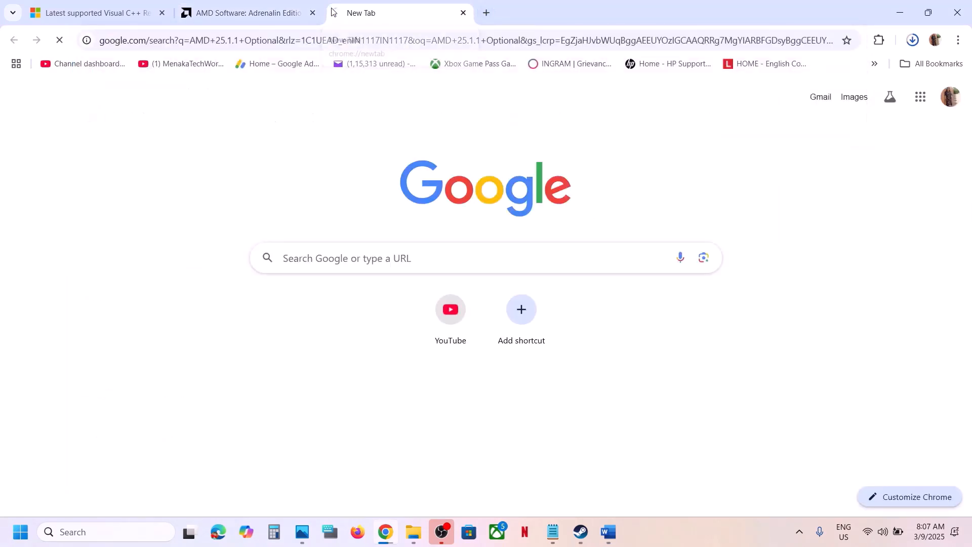
Step: Open AMD's Adrenalin Edition 25.1.1 release notes, download the Windows 10 & 11 64-bit driver, and check the download's progress
click(314, 216)
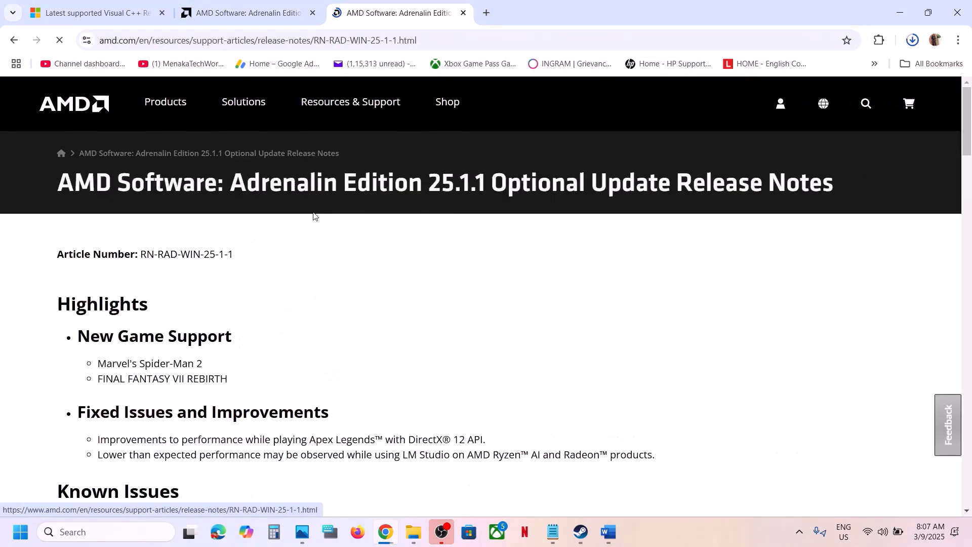
scroll(280, 304, down, 10)
scroll(281, 304, down, 2)
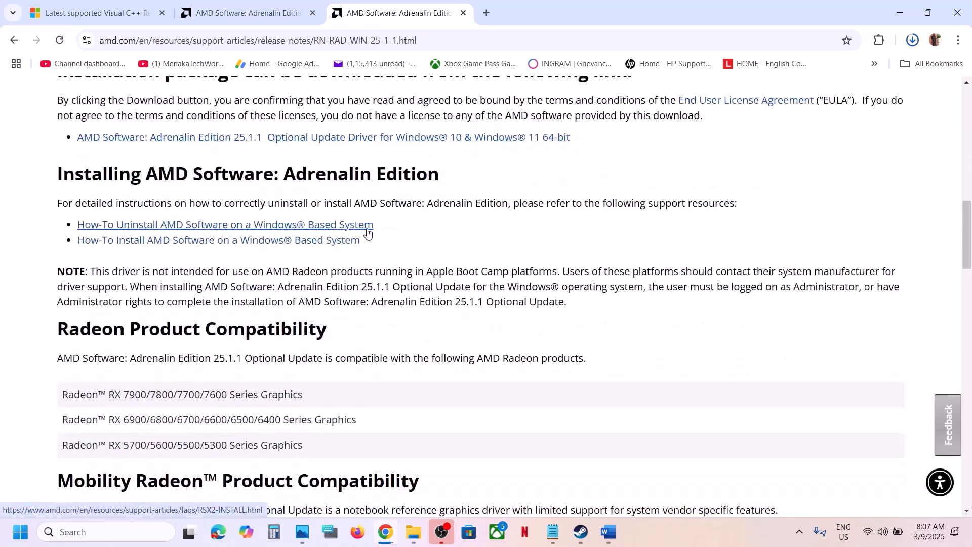
click(325, 142)
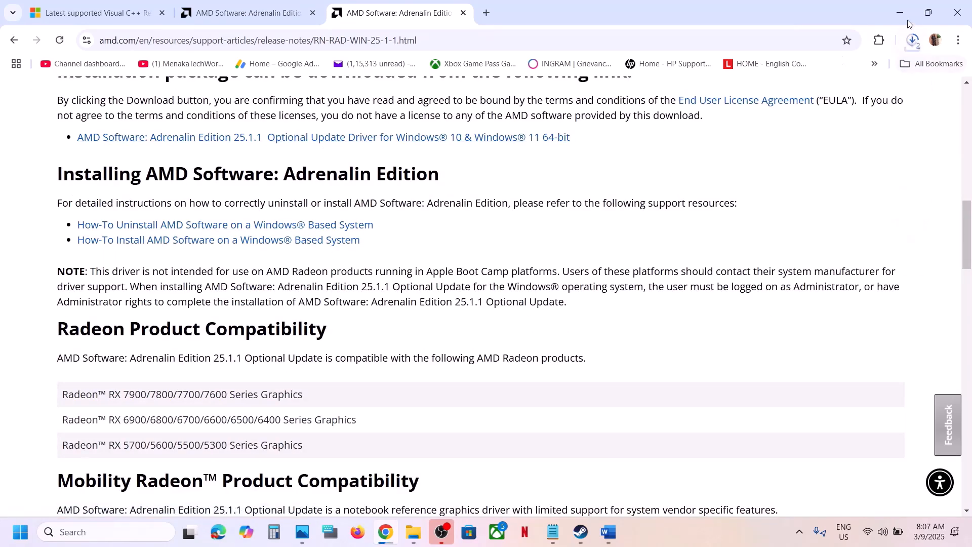
click(913, 40)
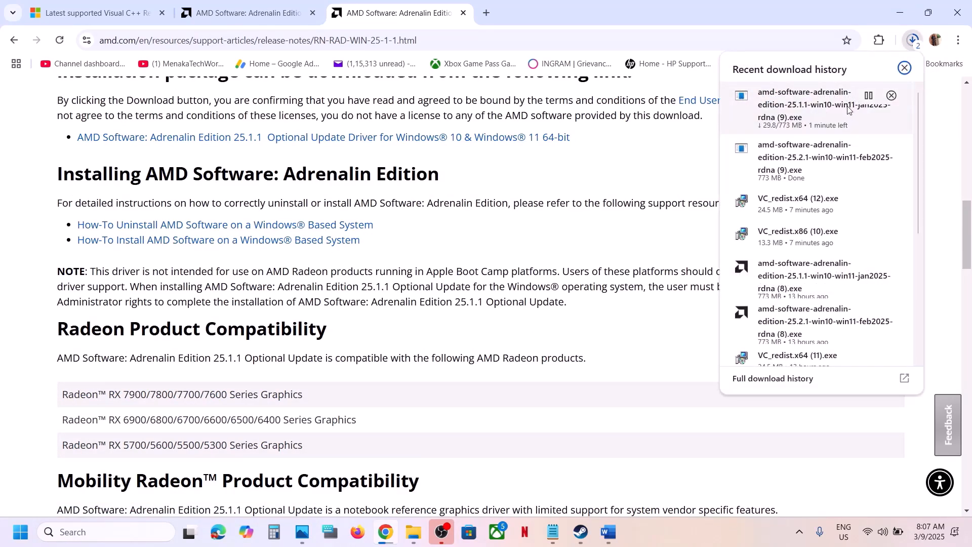
click(562, 206)
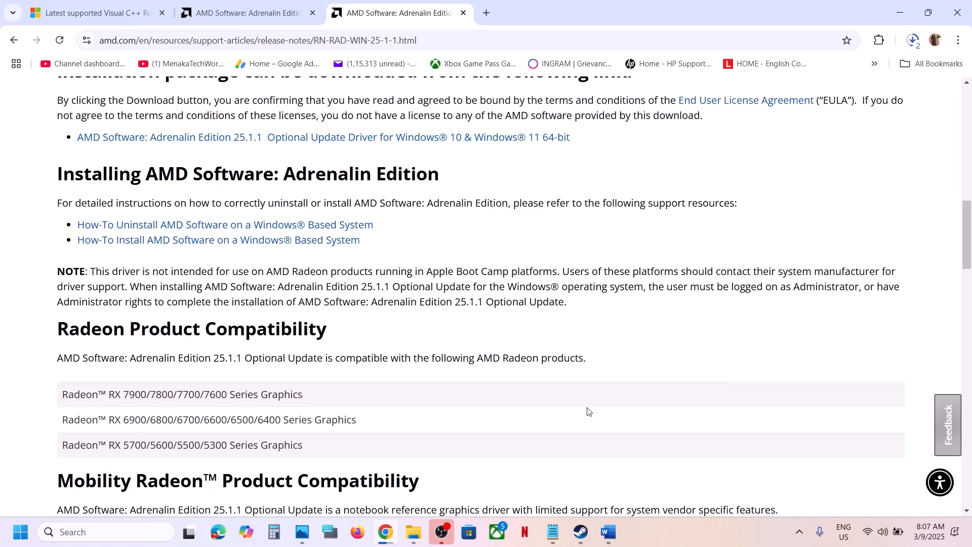
Step: Continue to Step 14 of the Word guide, then check for updates on the Windows Update page in Settings
click(581, 531)
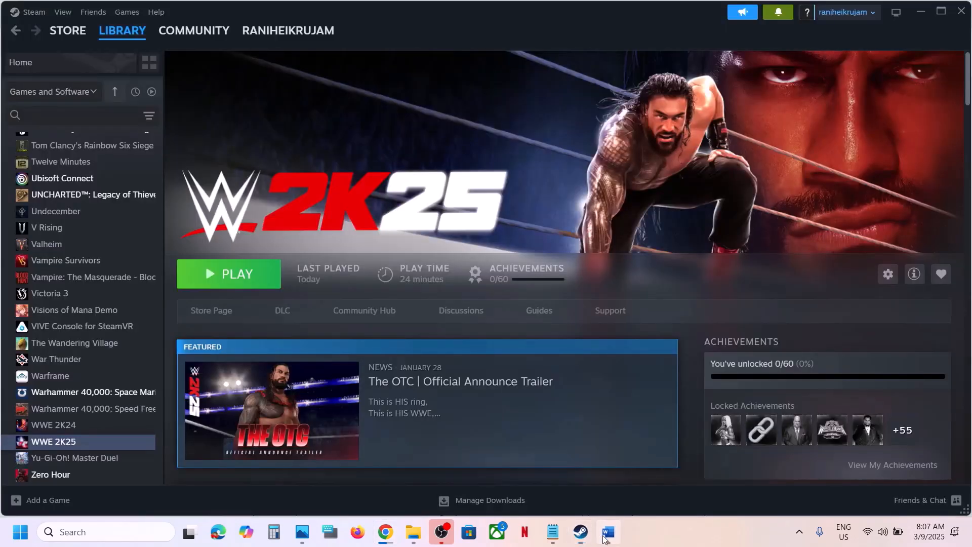
click(609, 531)
scroll(434, 383, down, 2)
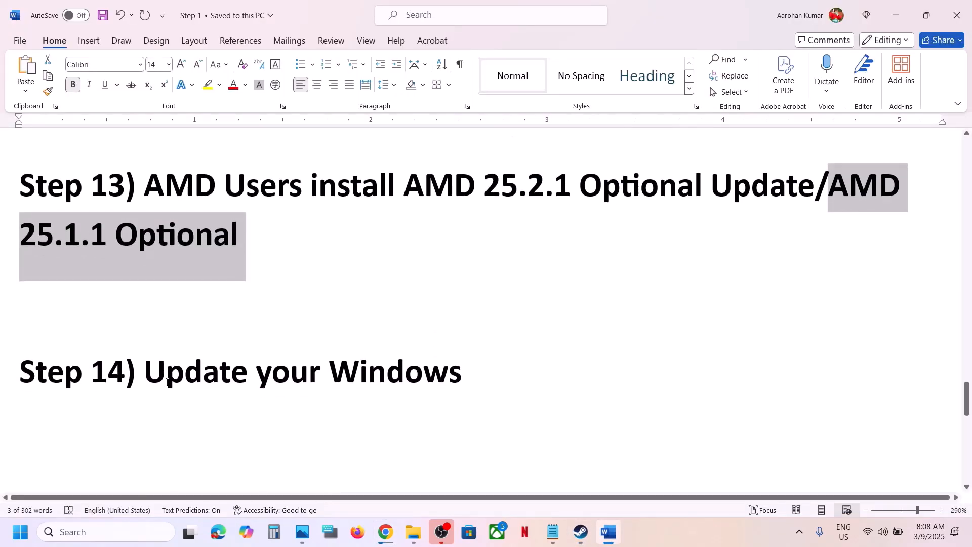
drag(167, 383, 479, 358)
key(super+i)
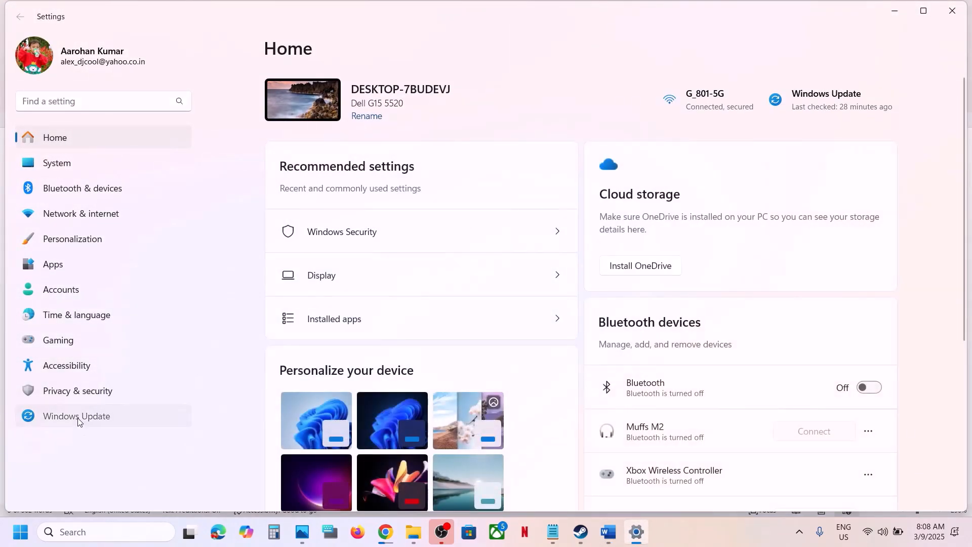
click(79, 420)
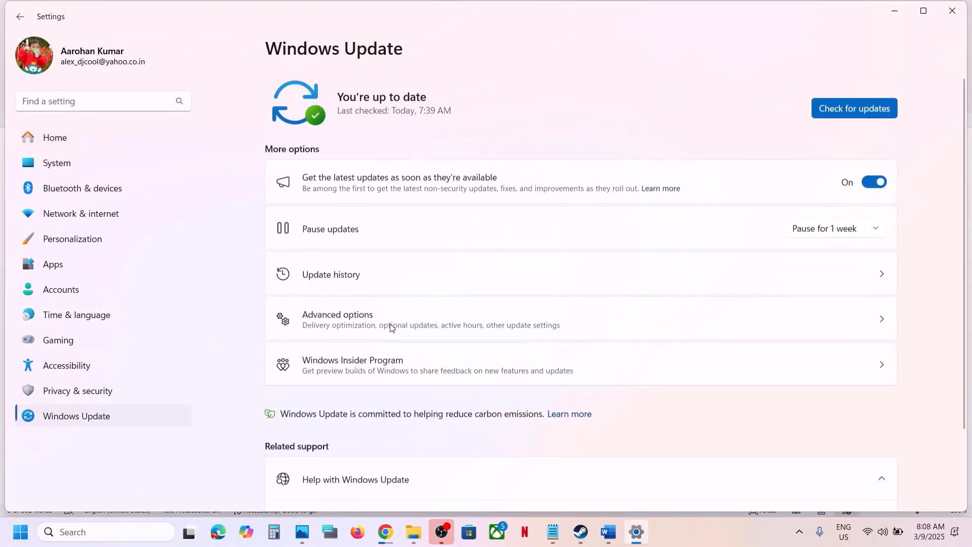
click(834, 109)
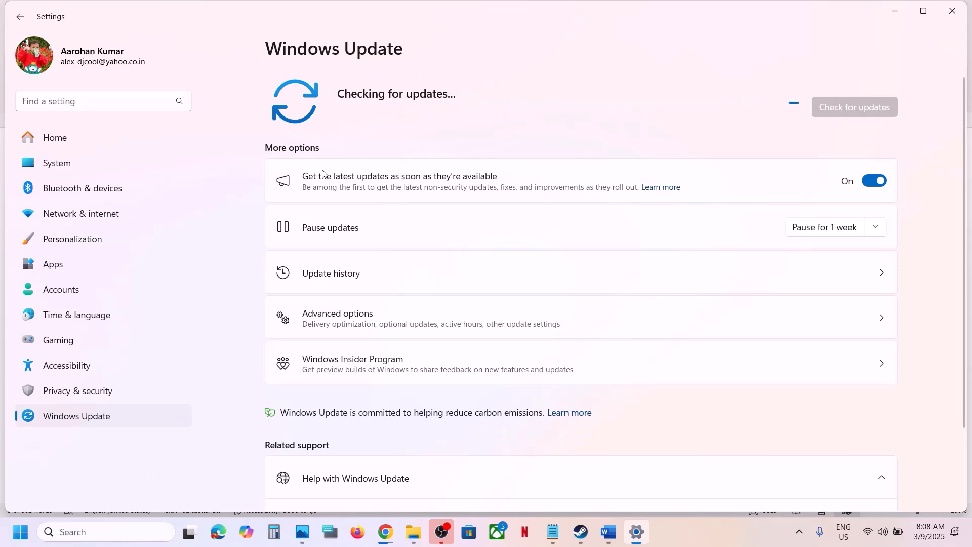
click(20, 532)
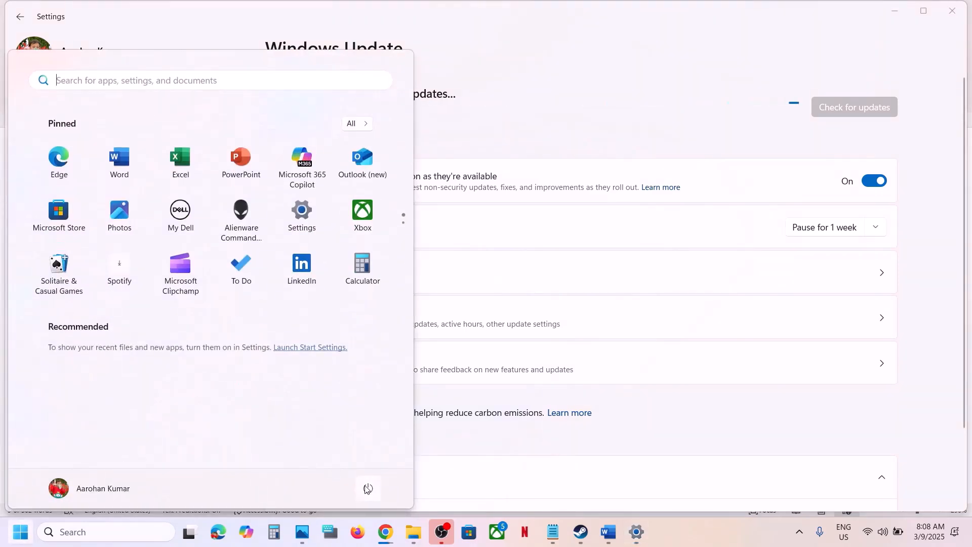
click(367, 489)
click(453, 471)
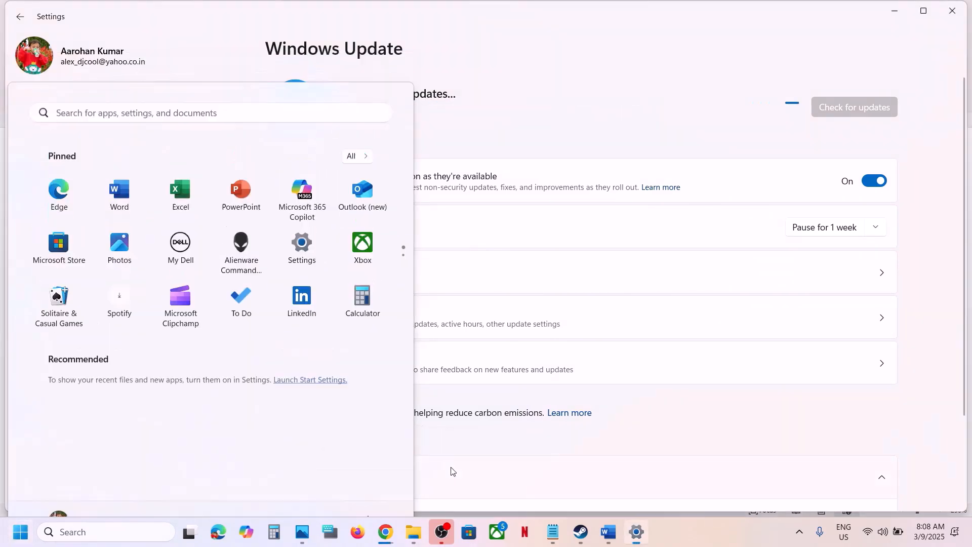
Step: Run winver to check the installed Windows version and close the About Windows dialog
click(122, 532)
text(win)
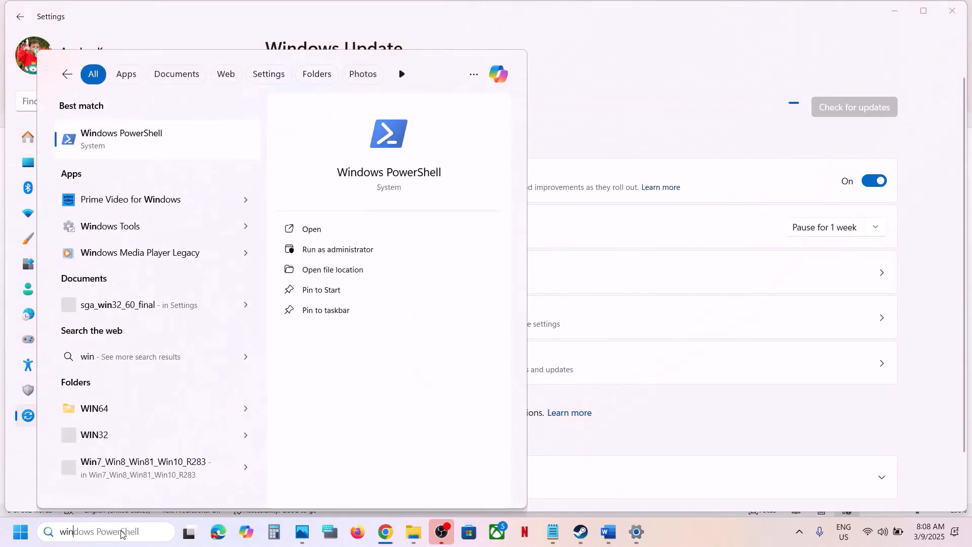
text(ver)
key(Return)
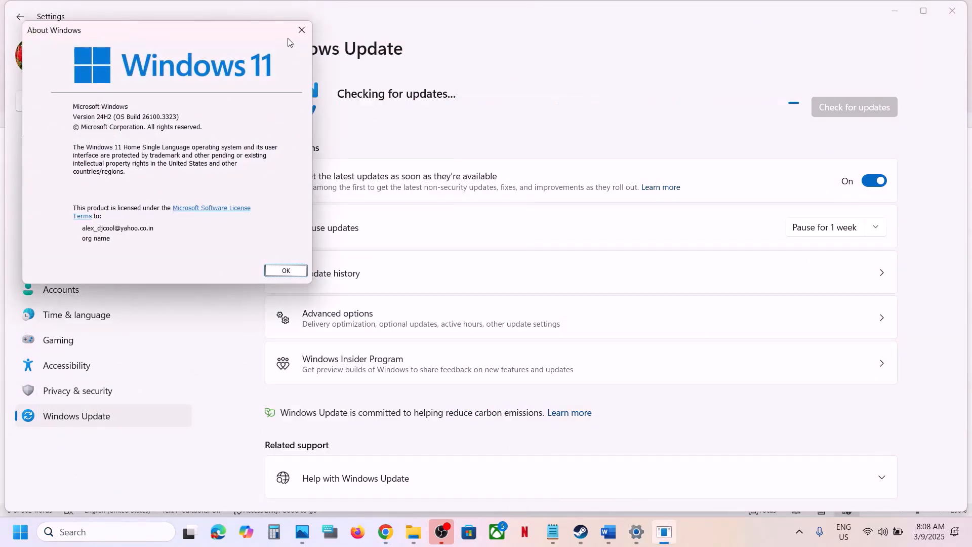
click(302, 30)
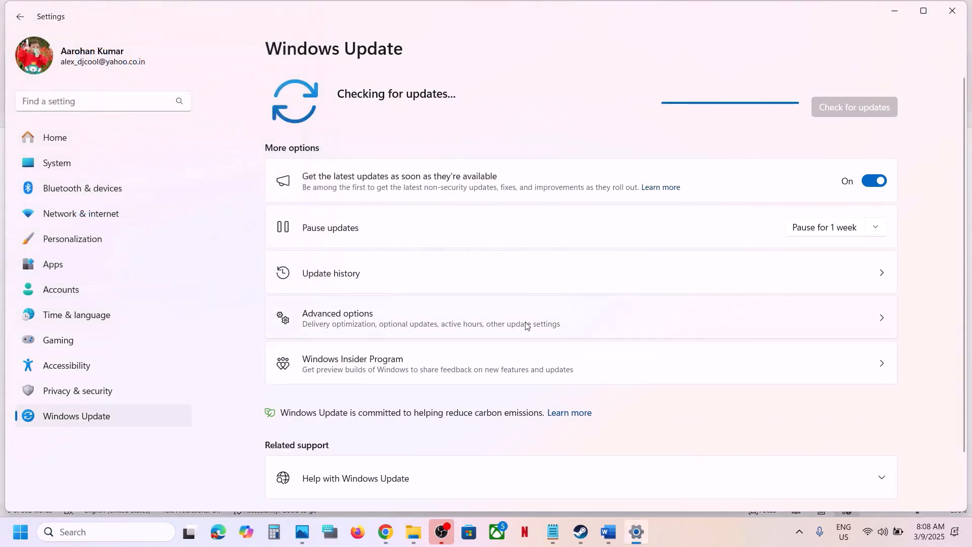
Step: Return to the Word guide, copy "View Advanced system settings", and search Windows for it to open System Properties
click(614, 540)
scroll(382, 363, down, 5)
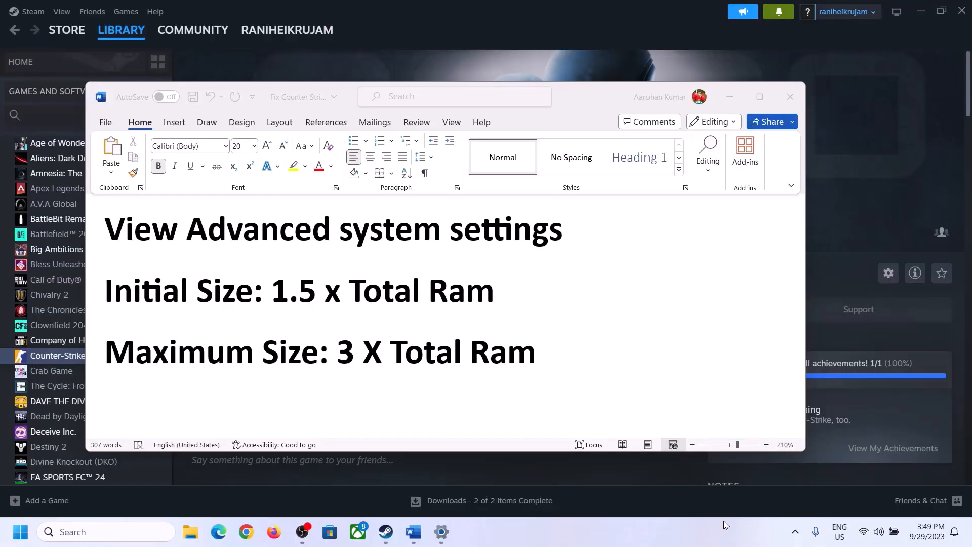
click(179, 227)
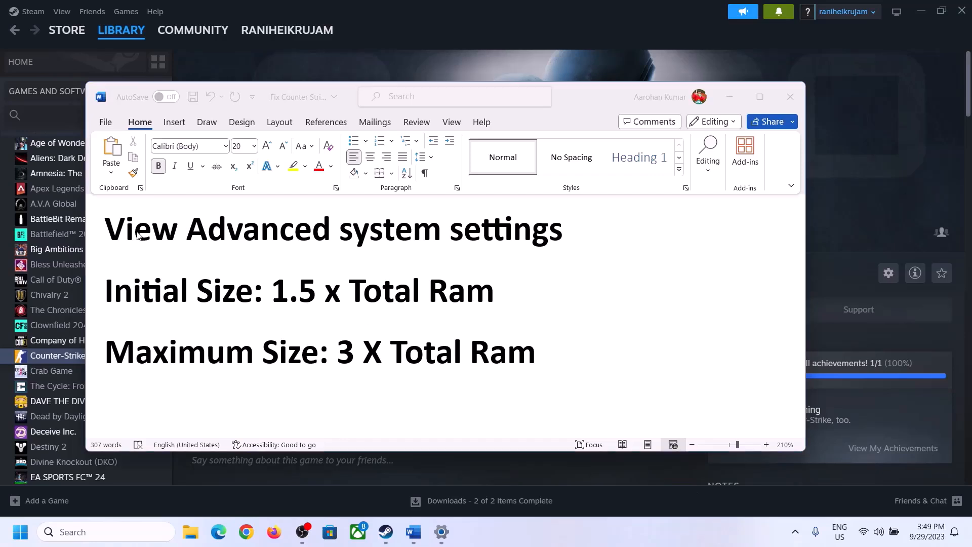
drag(117, 234, 530, 247)
key(ctrl+c)
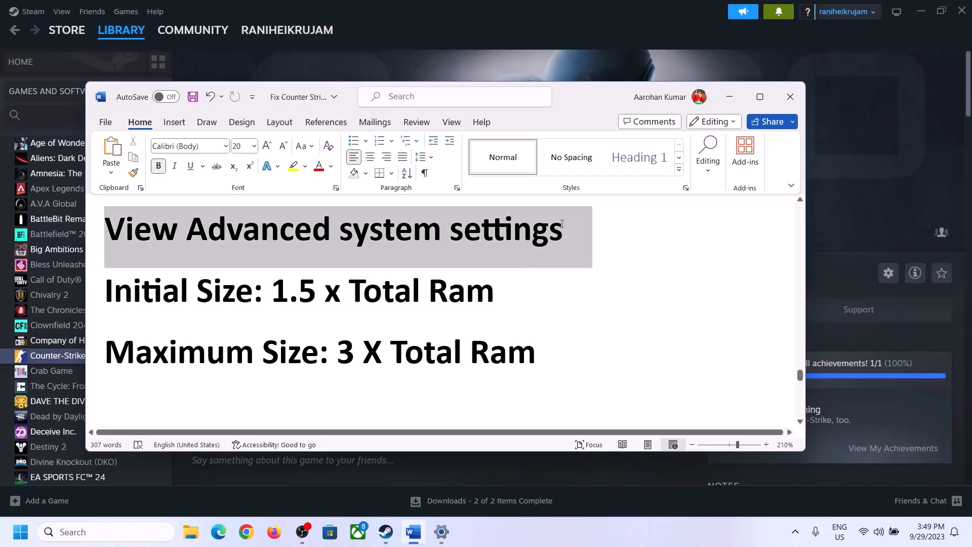
click(116, 532)
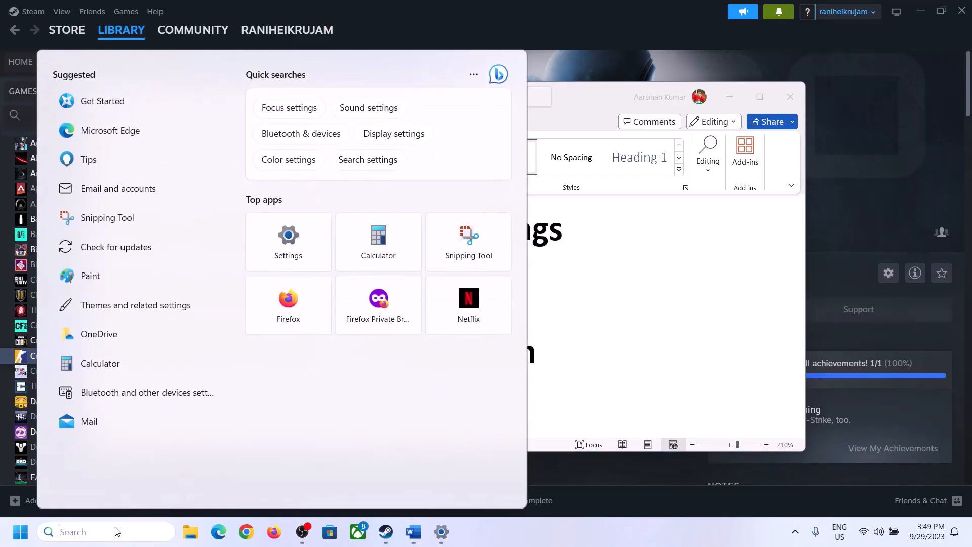
key(ctrl+v)
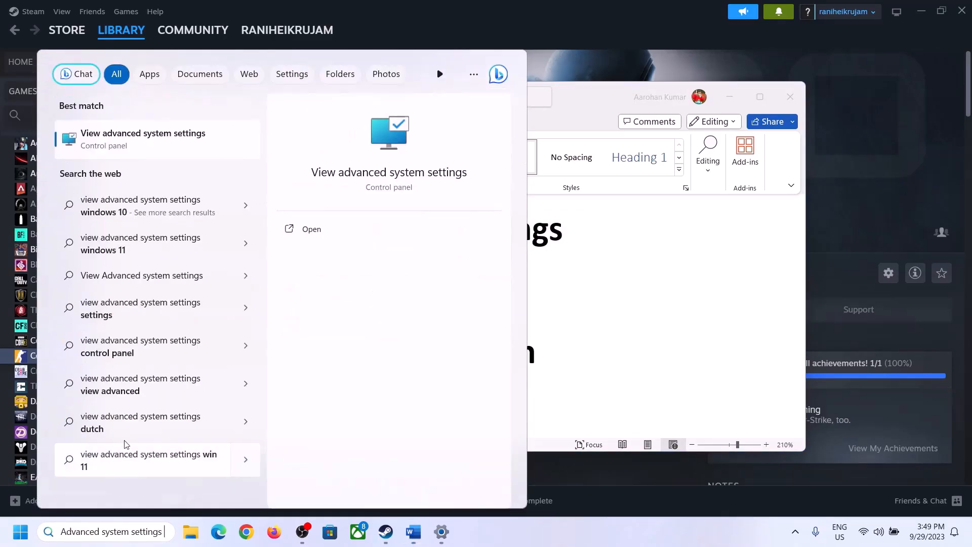
click(136, 148)
drag(198, 99, 434, 175)
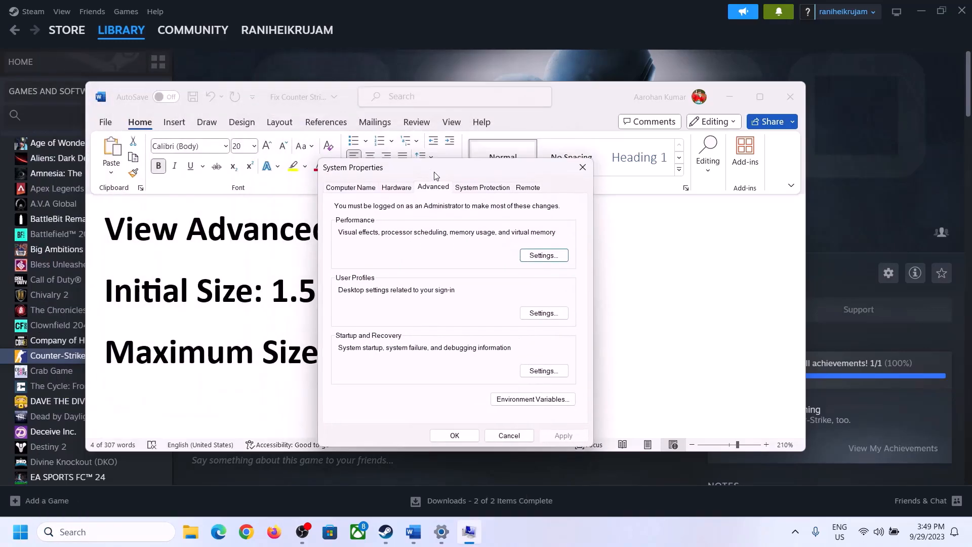
Step: Open the virtual memory settings, disable automatic paging file management, and choose a custom size for drive C:
click(545, 256)
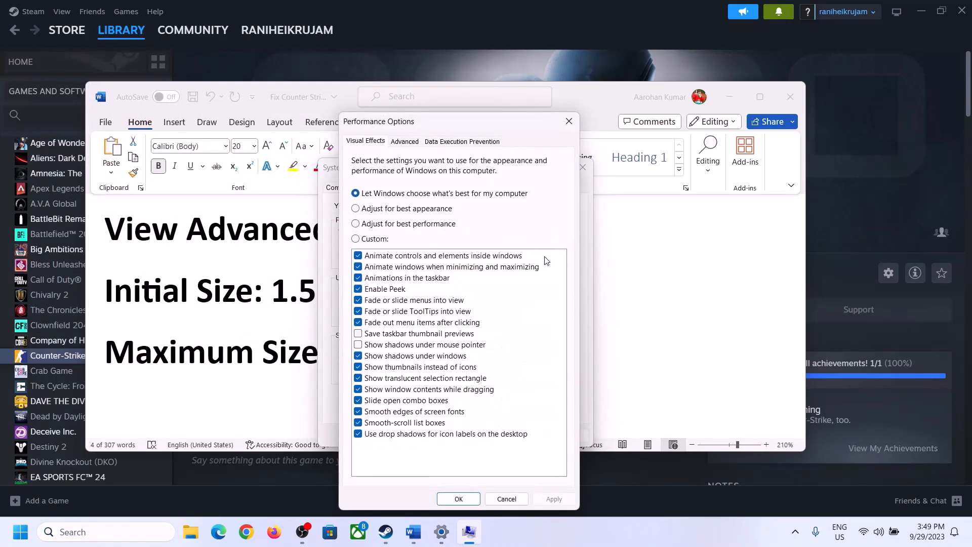
click(405, 141)
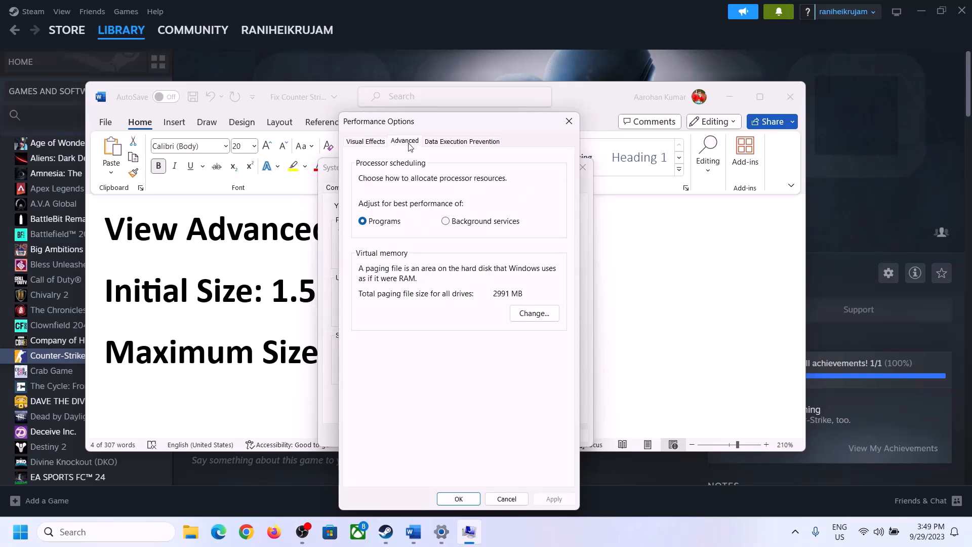
click(524, 310)
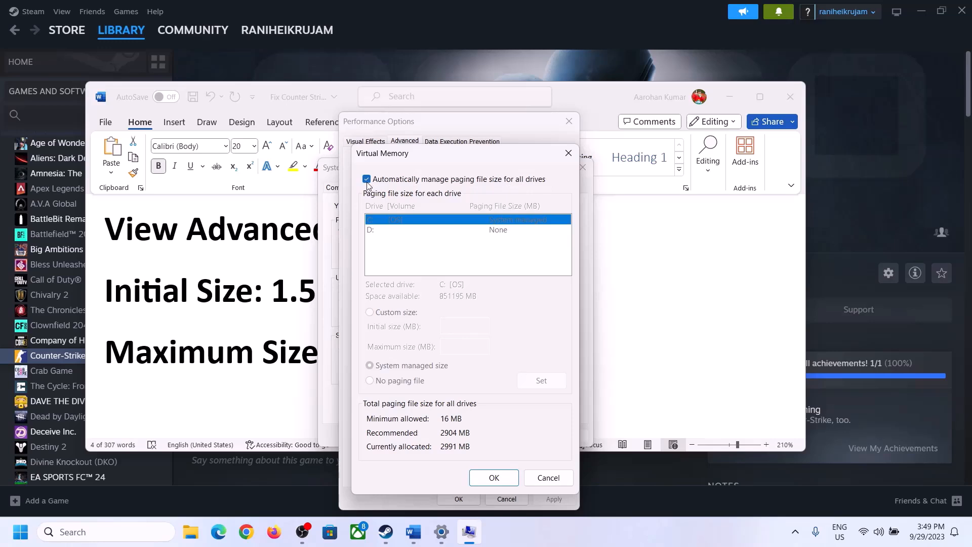
click(366, 181)
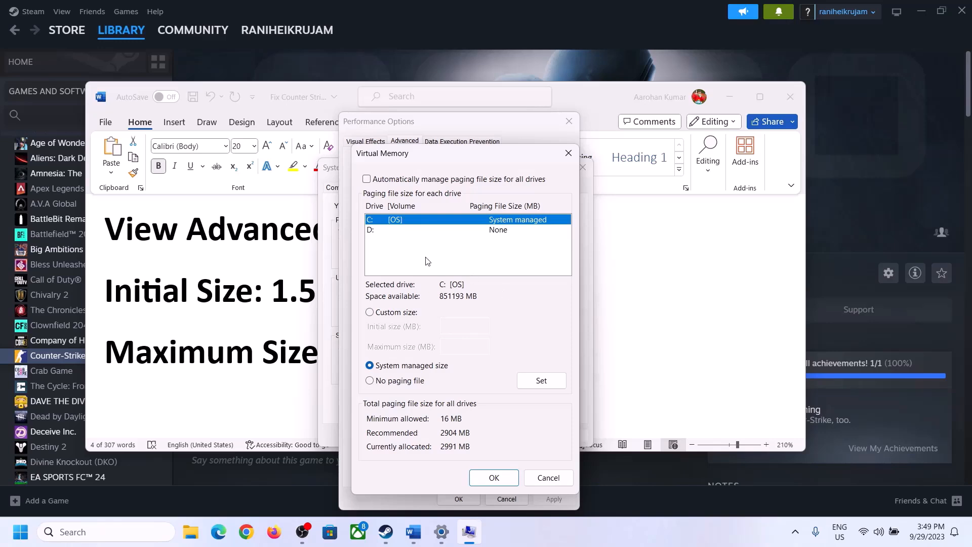
click(370, 313)
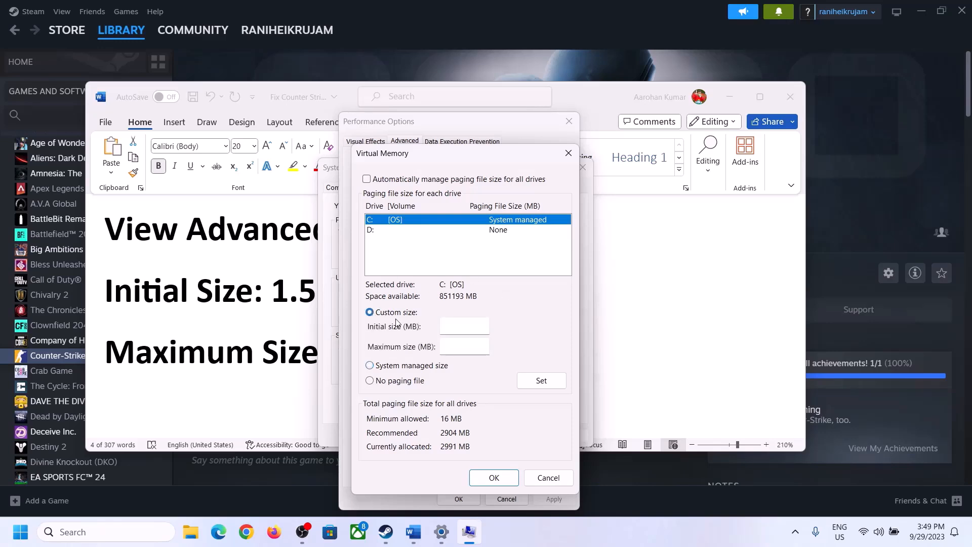
click(465, 326)
Step: Review the guide's initial size formula, 1.5 x Total Ram, and look up the installed RAM on the Settings About page
click(267, 304)
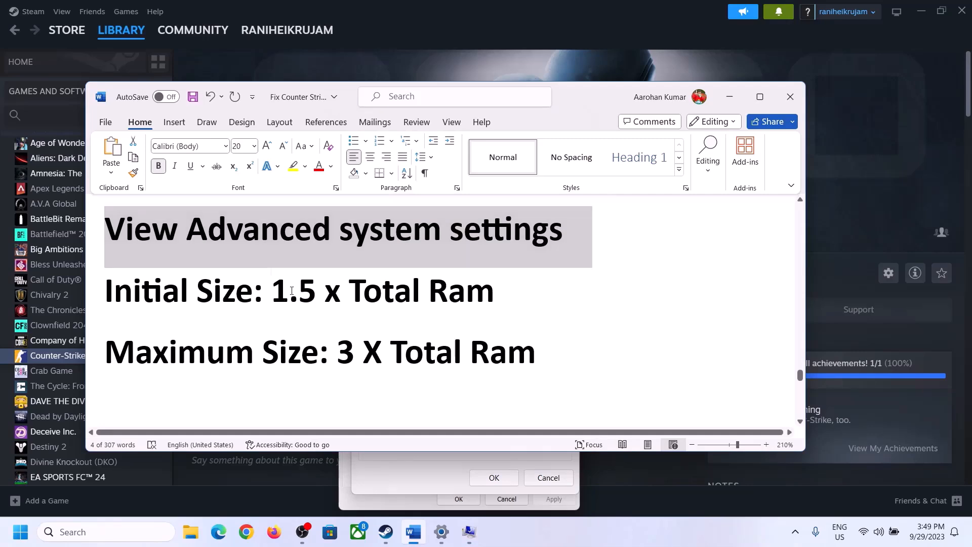
drag(272, 298, 451, 303)
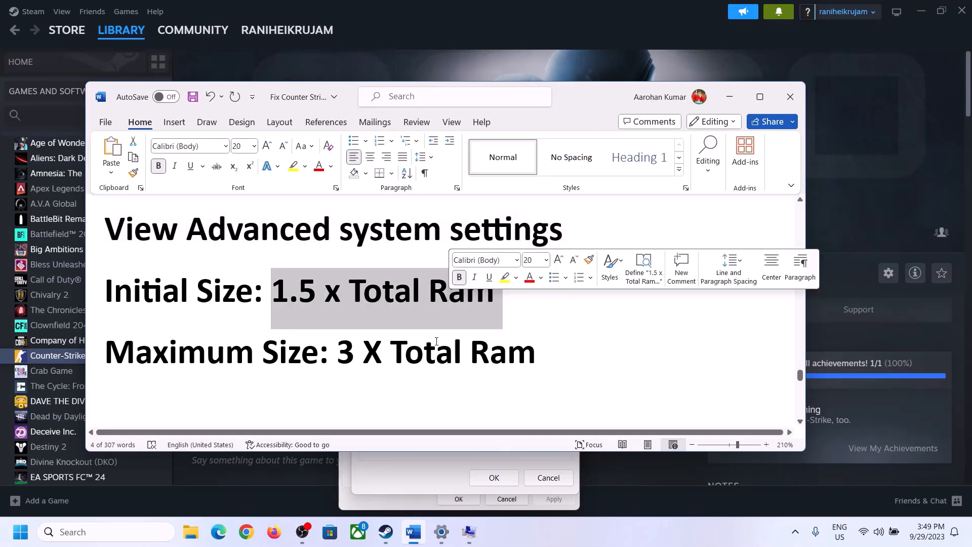
click(442, 532)
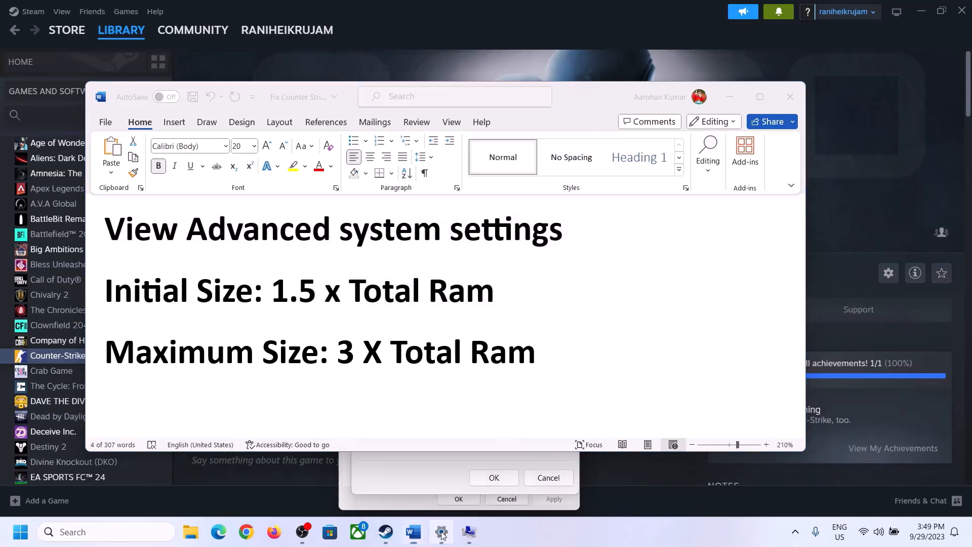
click(46, 162)
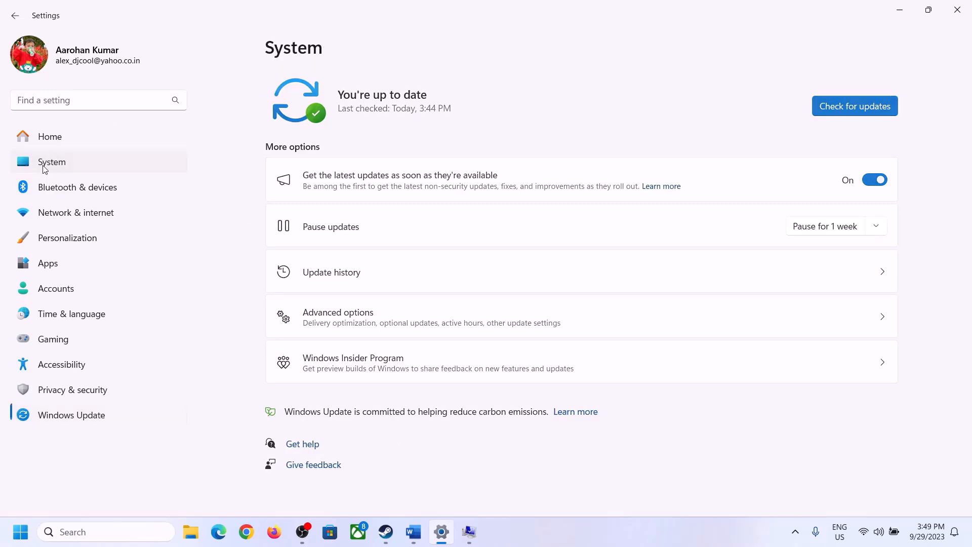
scroll(351, 414, down, 7)
click(320, 475)
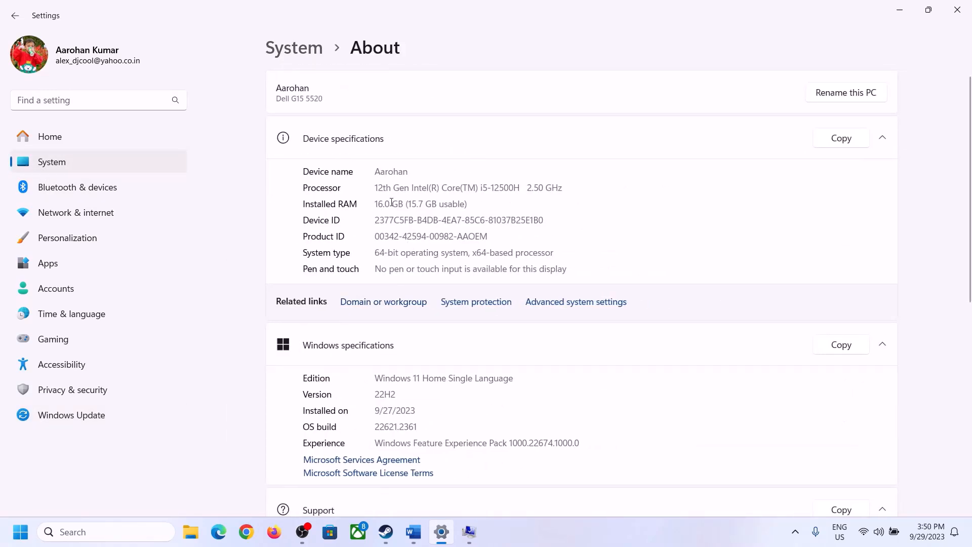
Step: Highlight the installed RAM size, return to the Virtual Memory dialog, and run calc to place Calculator beside it
drag(382, 203, 370, 206)
click(391, 205)
drag(385, 199, 370, 198)
click(468, 532)
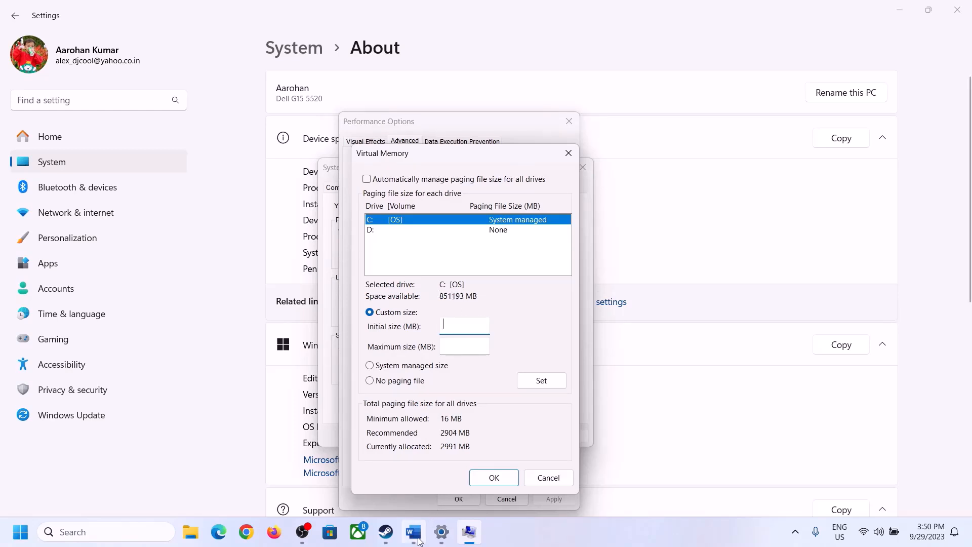
mouse_move(438, 468)
key(super+r)
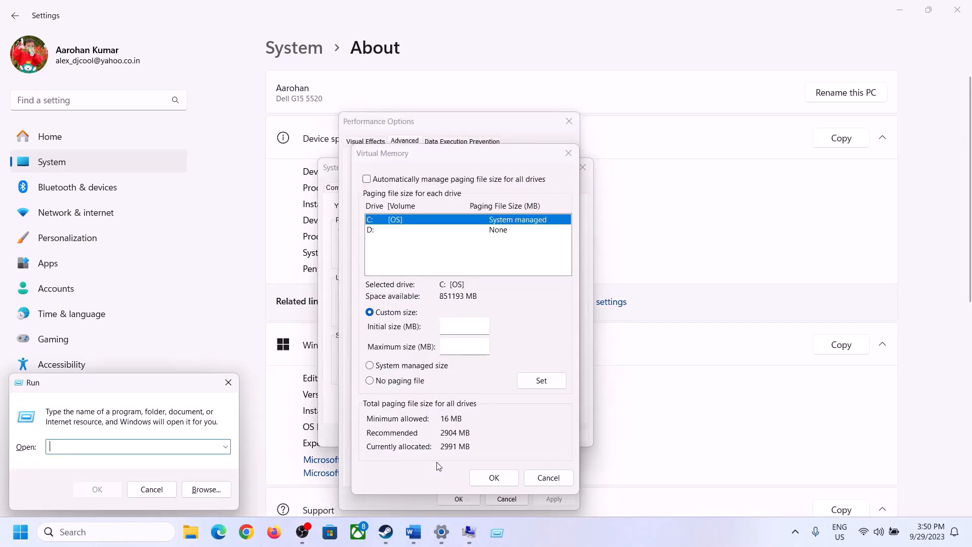
text(calc)
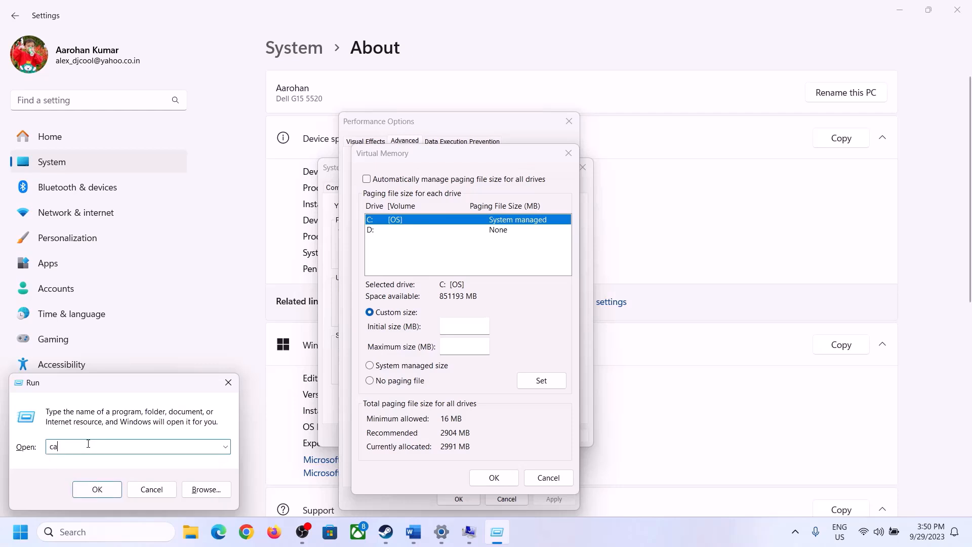
click(96, 490)
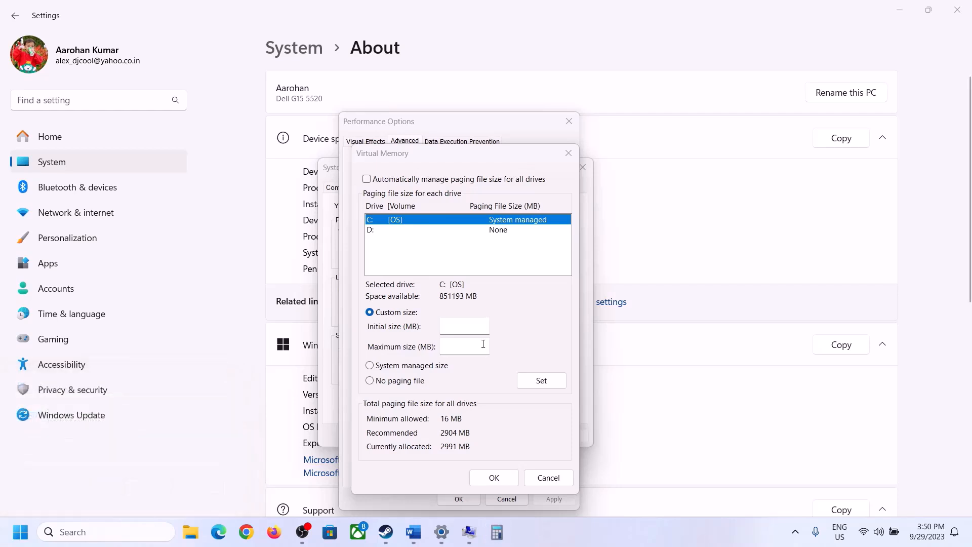
drag(126, 20, 709, 165)
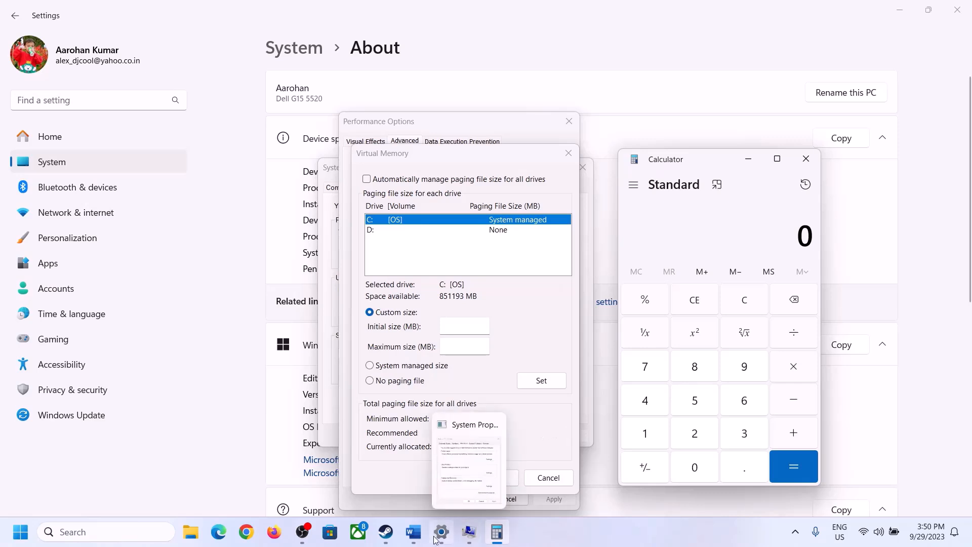
Step: Check the guide's initial size formula and convert the installed RAM to megabytes in Calculator as 16 x 1024
click(414, 532)
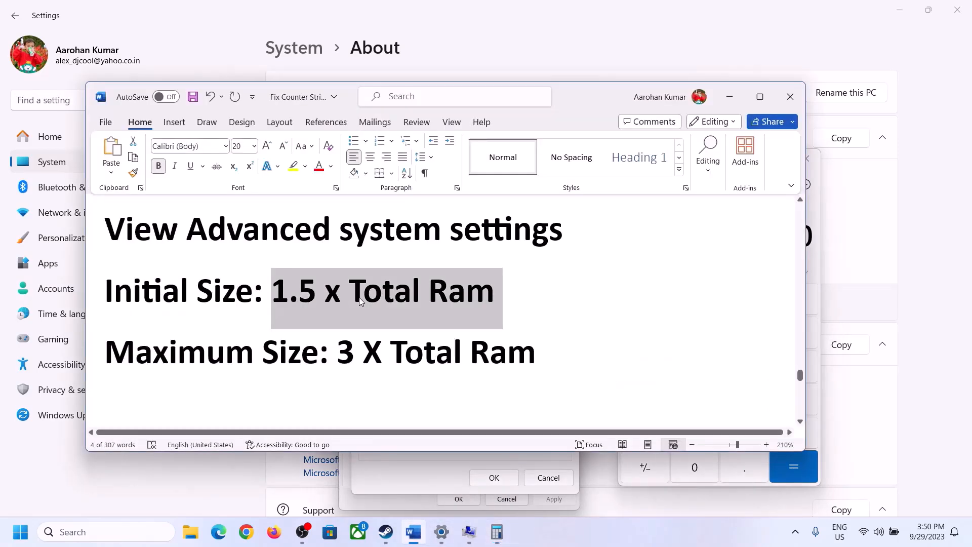
click(497, 531)
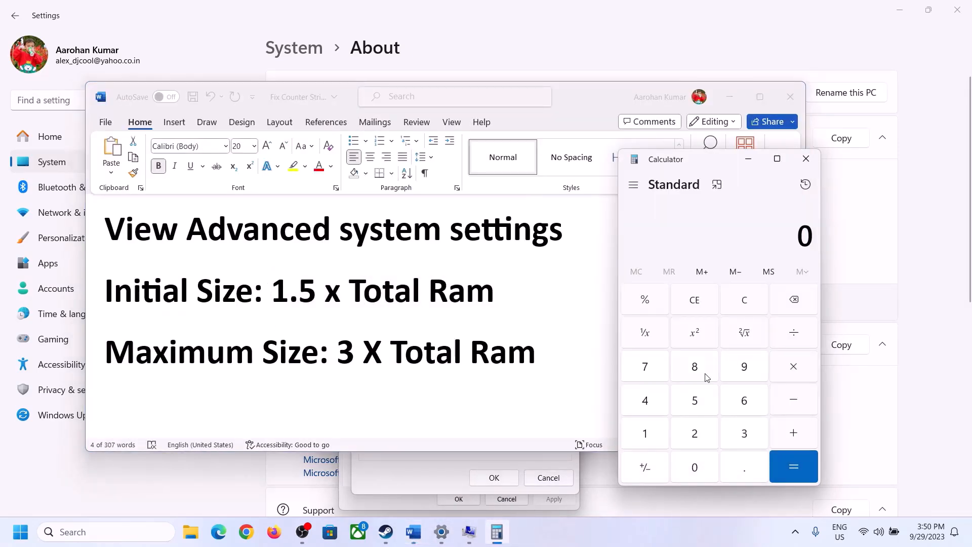
click(645, 436)
click(740, 409)
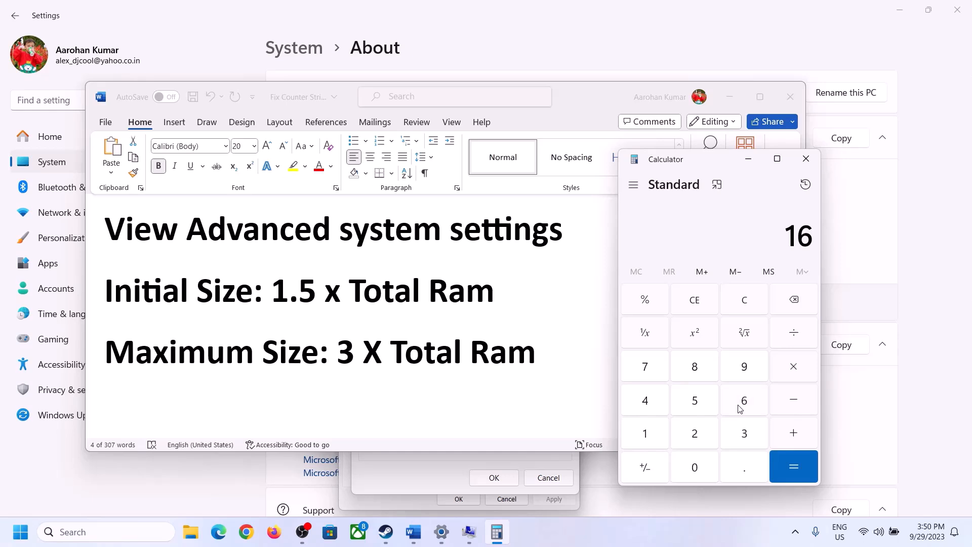
click(746, 308)
click(653, 434)
click(729, 408)
click(793, 374)
click(645, 435)
click(694, 468)
click(695, 433)
click(652, 406)
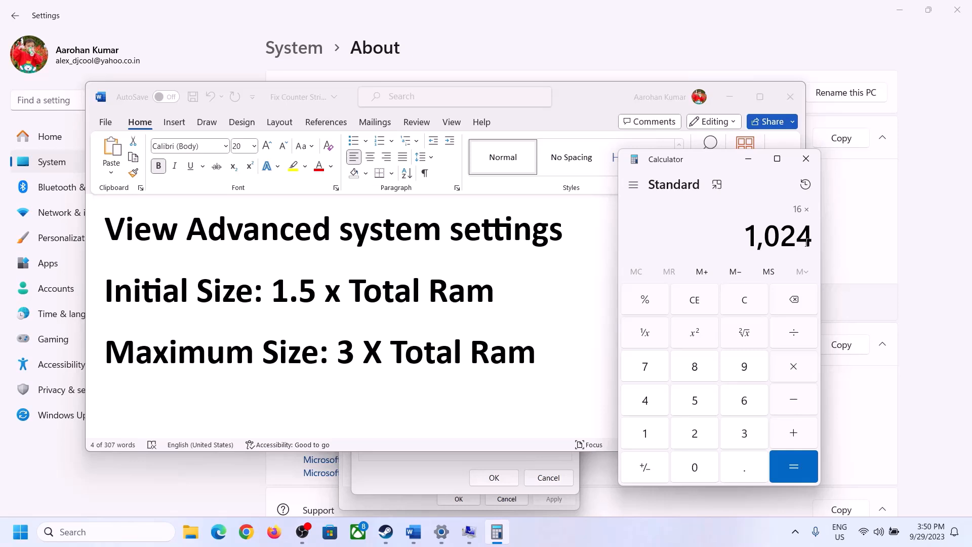
click(795, 467)
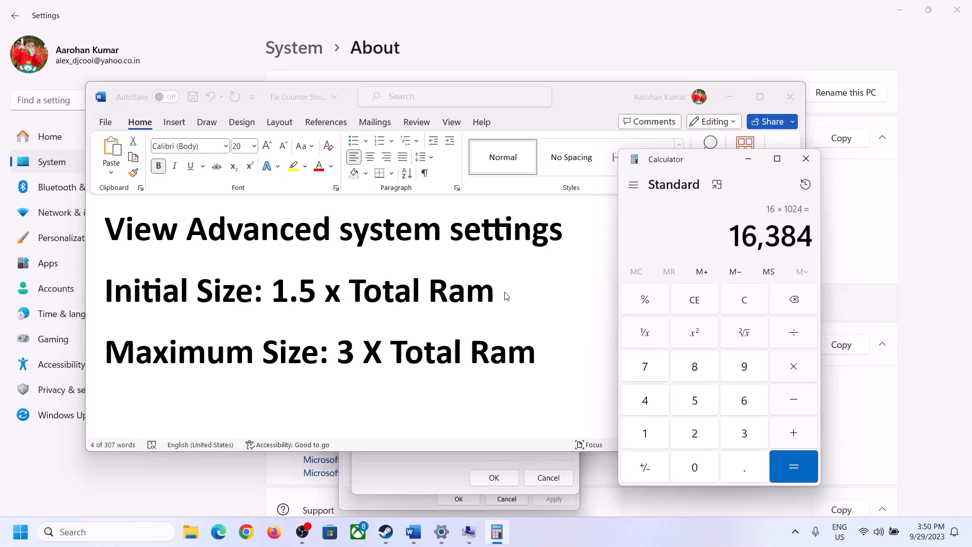
Step: Multiply the calculated RAM by 1.5 and enter 24576 MB as the initial size of drive C:'s paging file
click(795, 370)
click(658, 437)
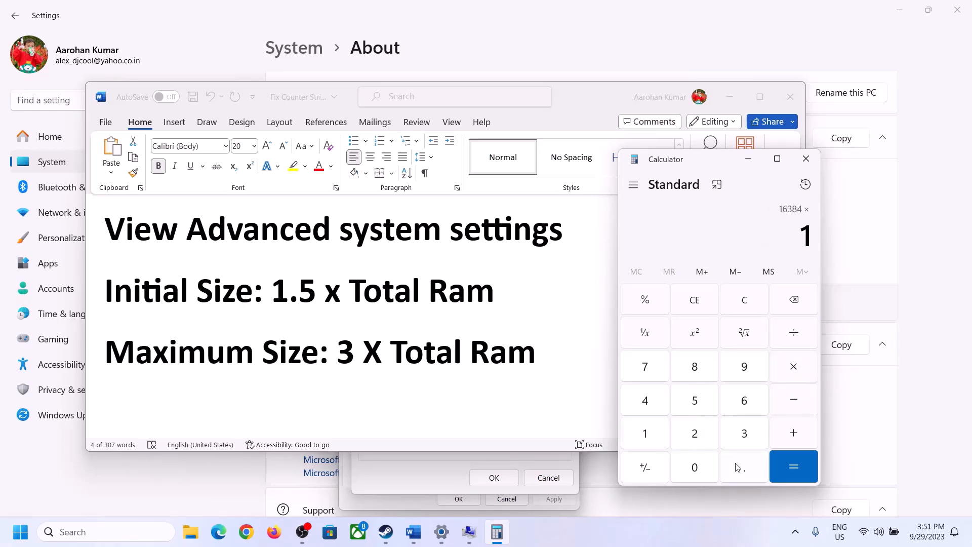
click(742, 476)
click(696, 401)
click(793, 463)
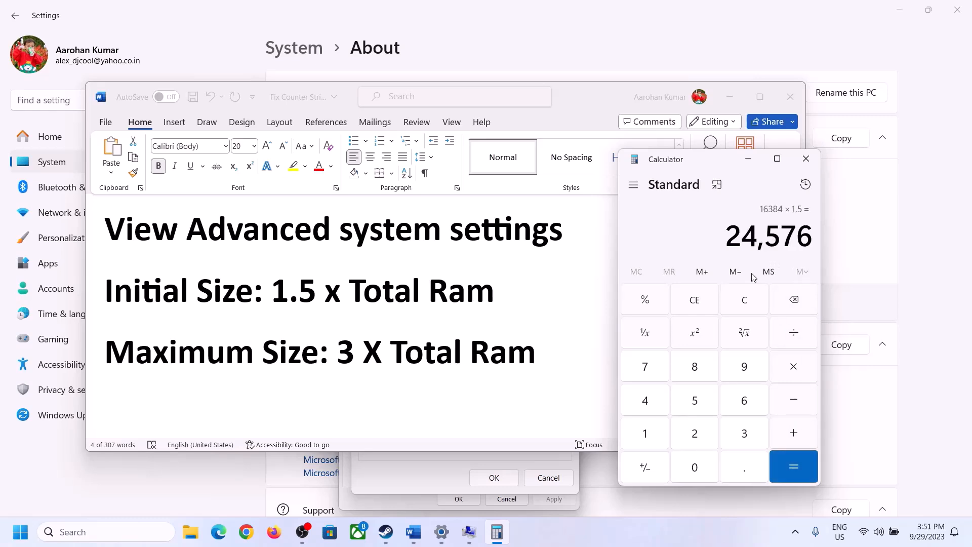
click(448, 453)
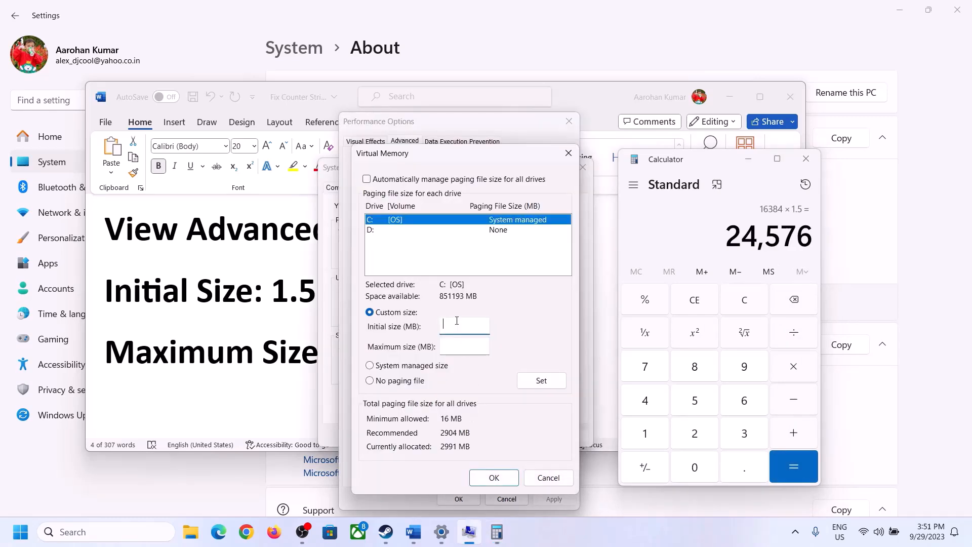
text(24576)
Step: Review the guide's maximum size formula, 3 X Total Ram, and the installed RAM in Settings, with Calculator cleared
click(487, 345)
click(280, 358)
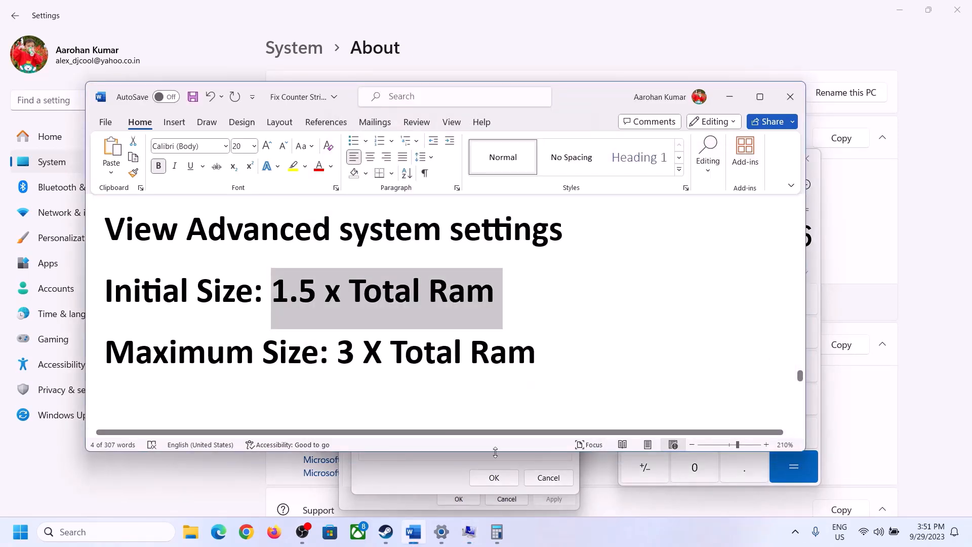
click(818, 268)
click(753, 297)
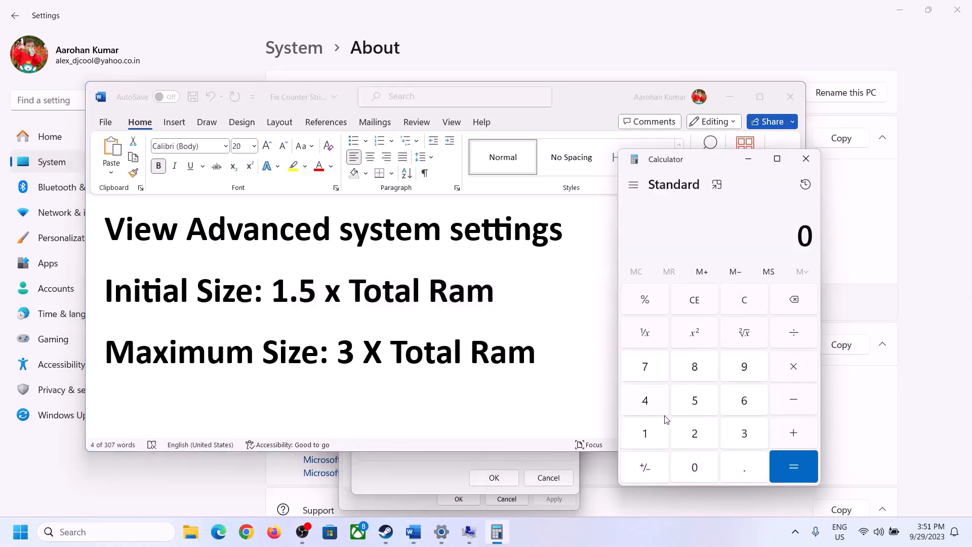
click(442, 532)
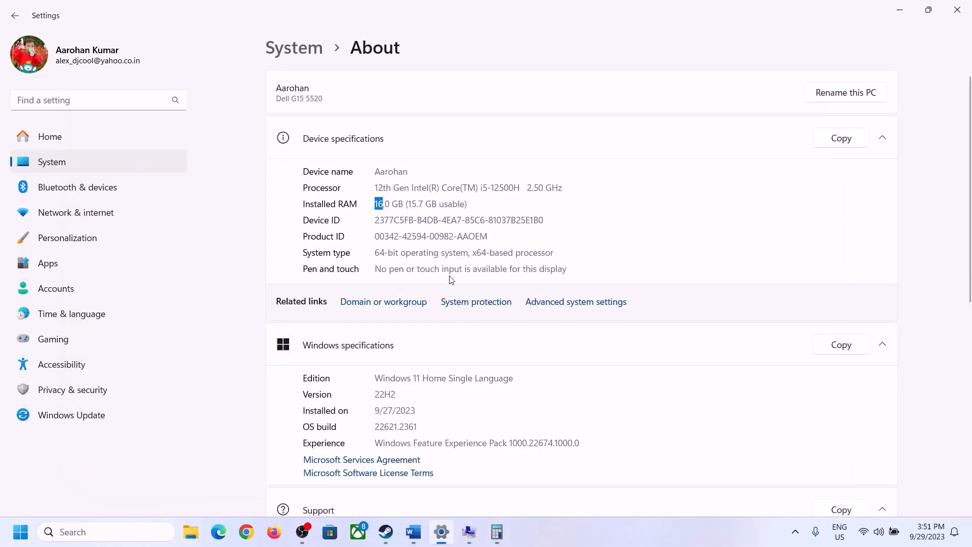
click(497, 531)
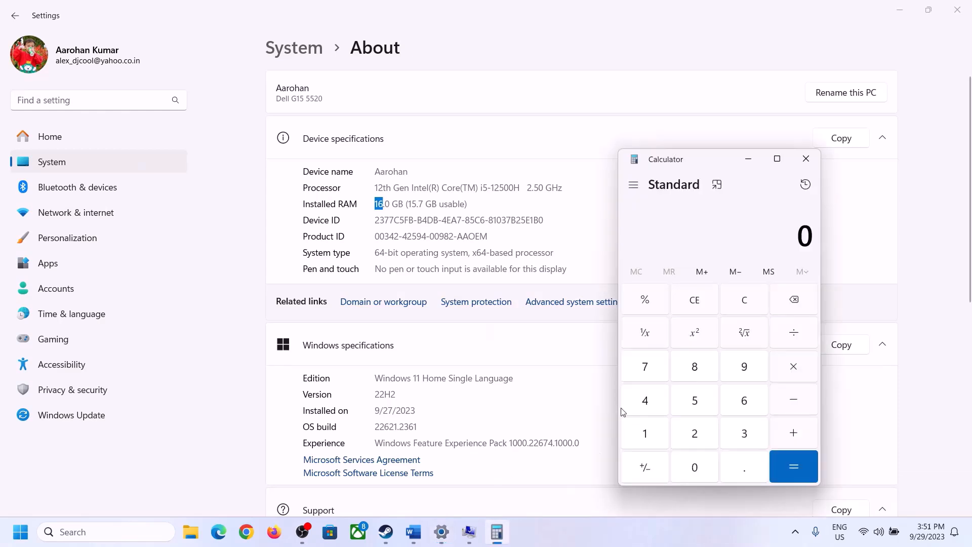
Step: Calculate 16 x 1024 again in Calculator as the base for the maximum paging file size
click(657, 431)
click(741, 402)
click(791, 368)
click(652, 429)
click(692, 464)
click(694, 433)
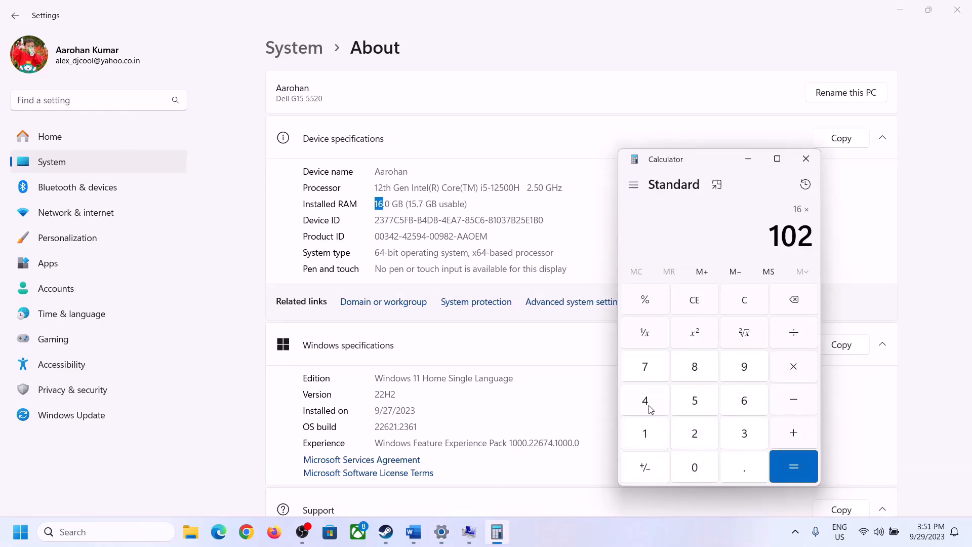
click(648, 403)
click(788, 476)
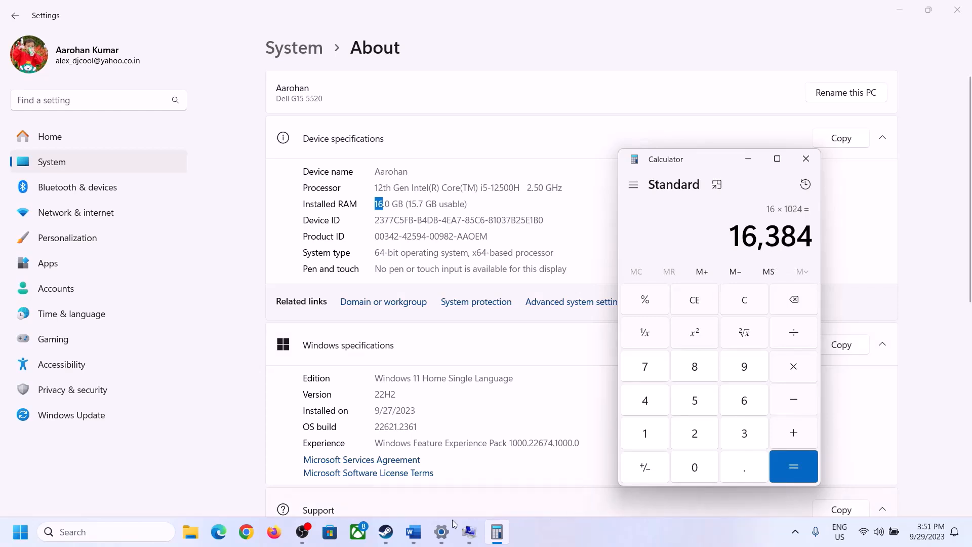
Step: Multiply the calculated RAM by 3 and enter 49152 MB as the maximum size of drive C:'s paging file
click(414, 532)
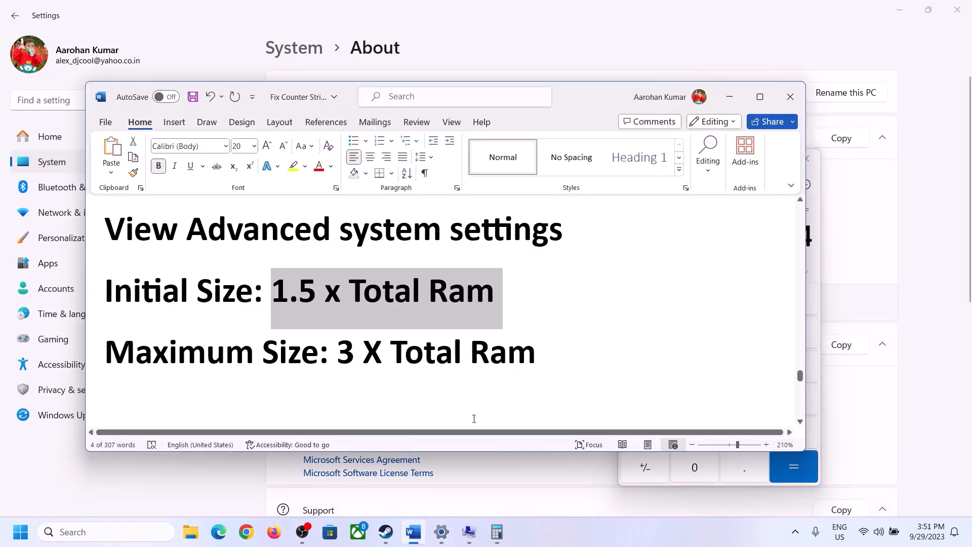
click(497, 531)
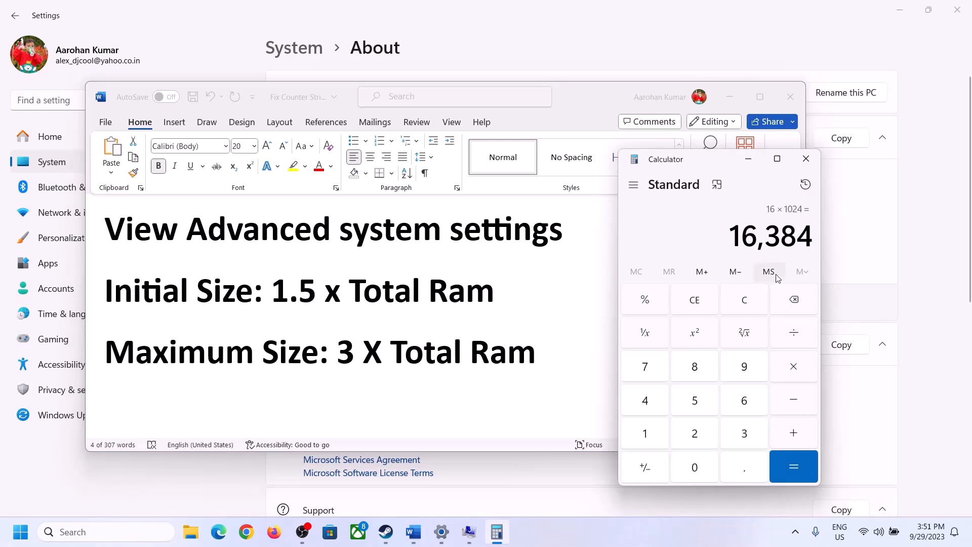
click(794, 368)
click(742, 435)
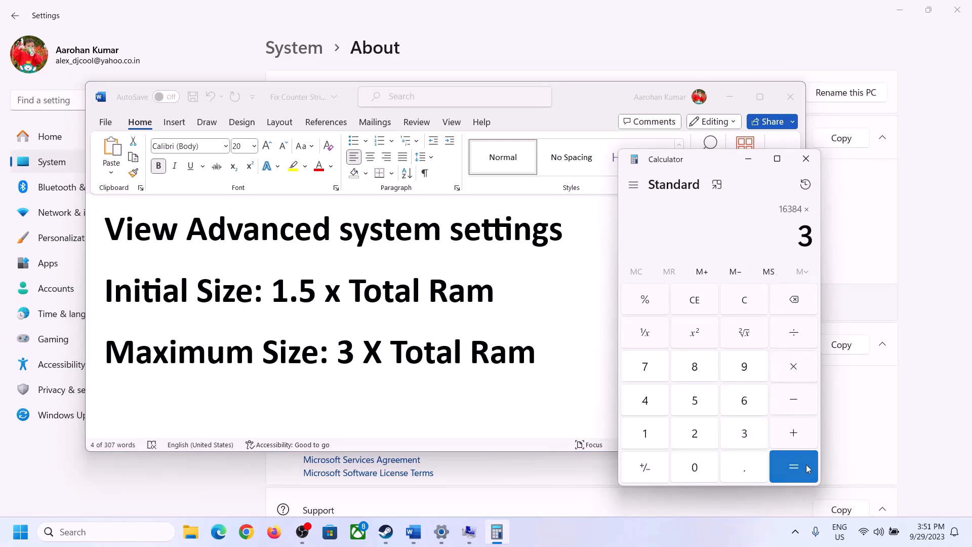
click(808, 468)
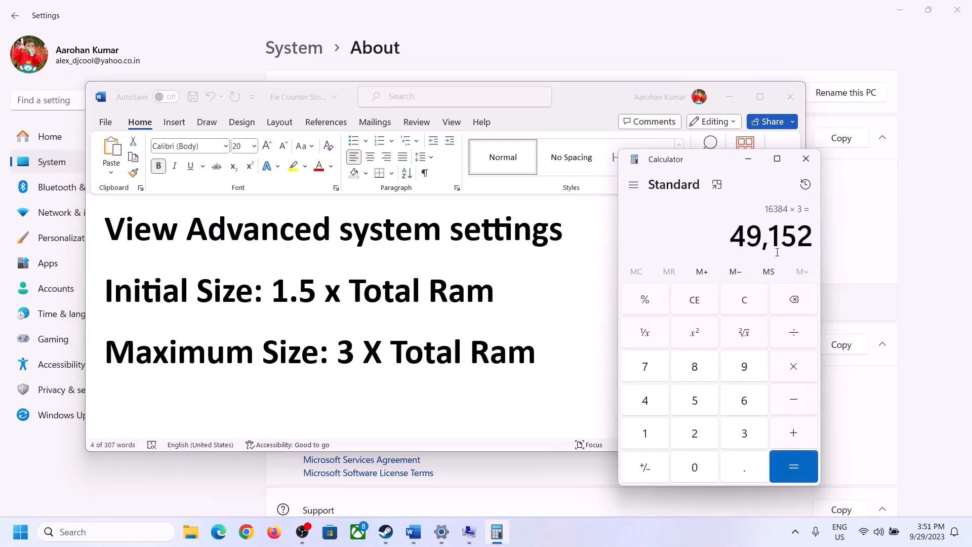
click(468, 531)
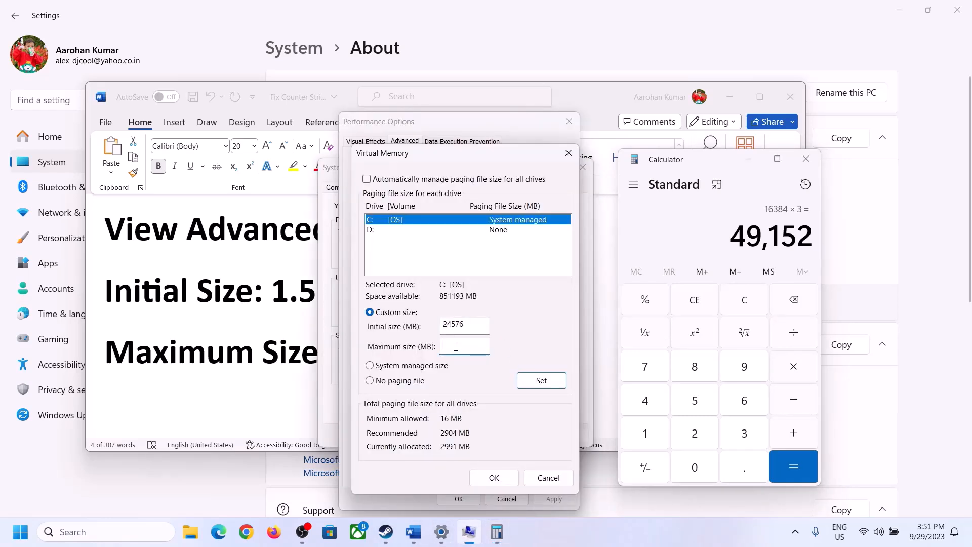
text(49152)
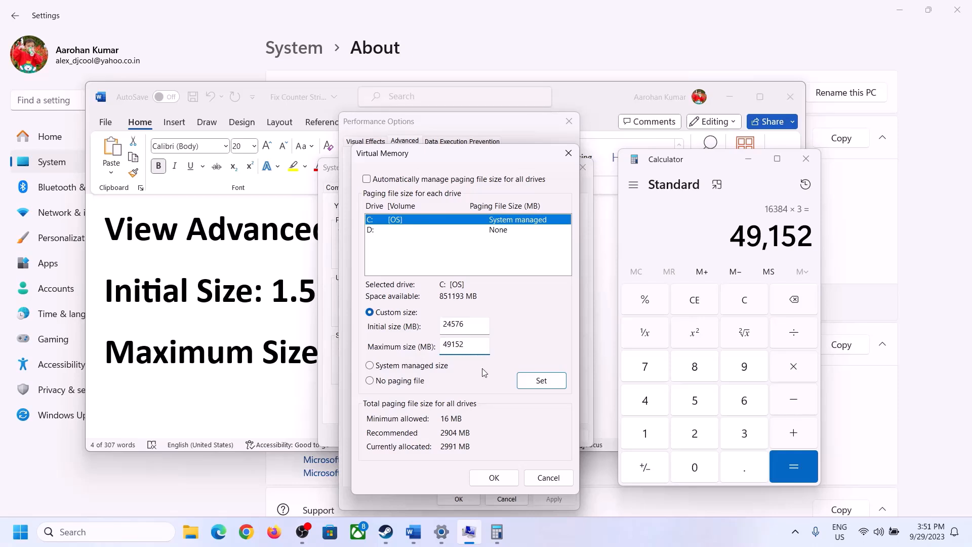
Step: Apply the custom paging file size, confirm the open system dialogs, and dismiss the restart prompt without restarting
click(541, 382)
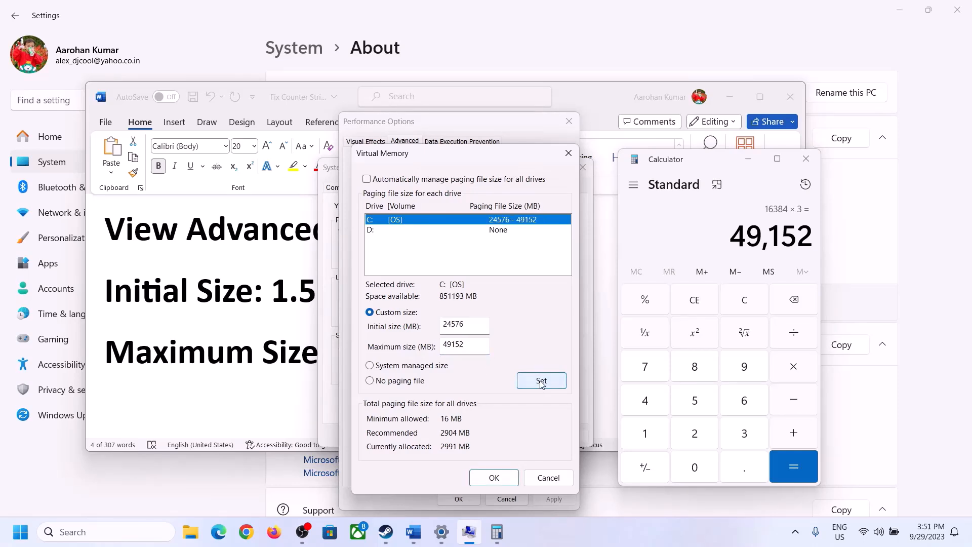
click(494, 477)
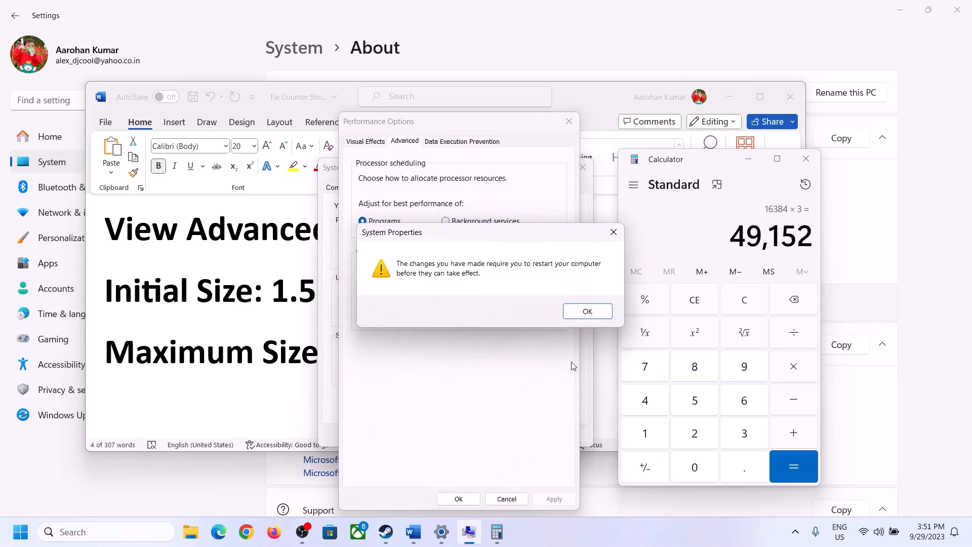
click(595, 310)
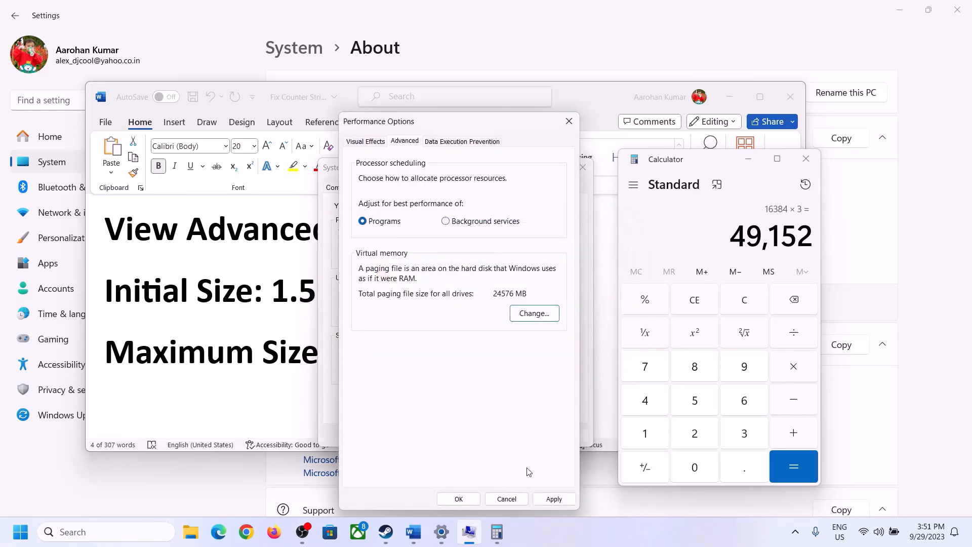
click(468, 499)
click(462, 435)
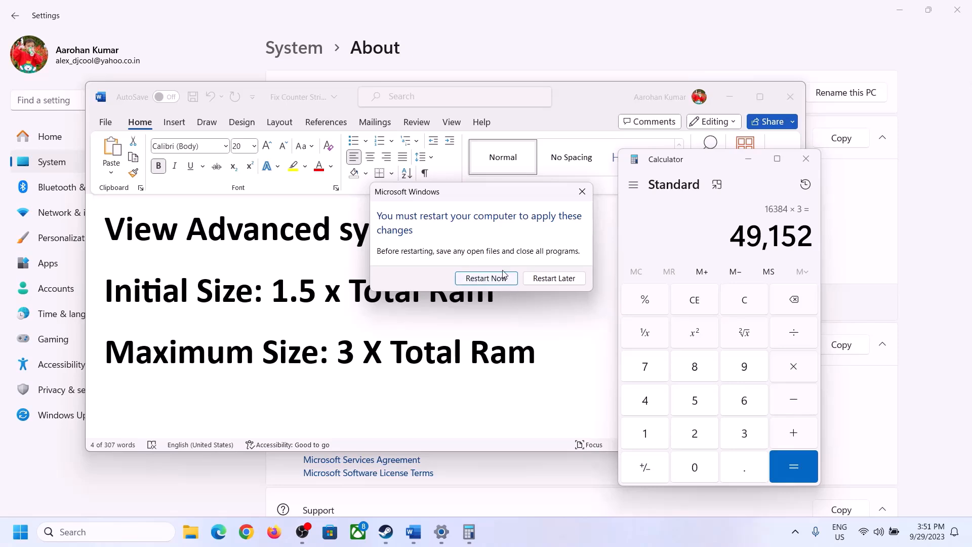
click(582, 192)
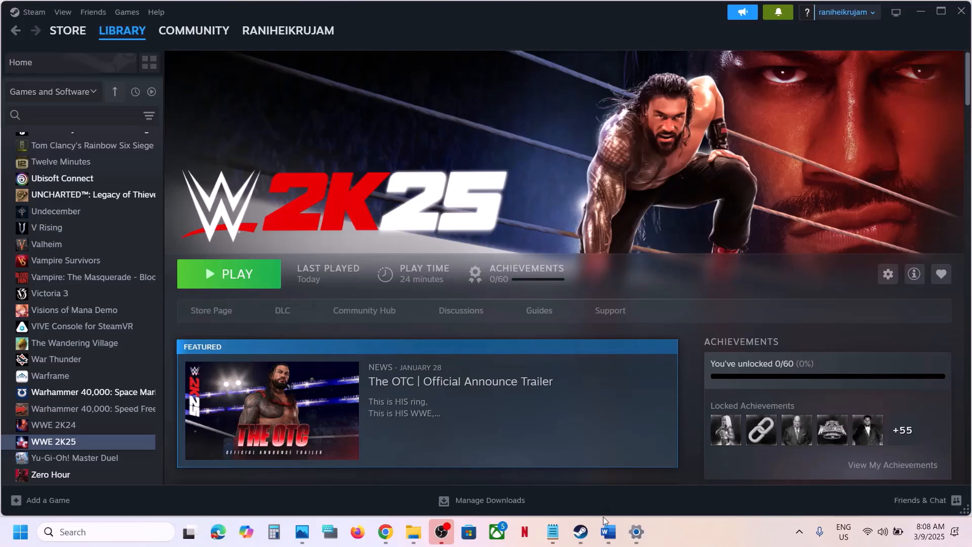
Step: Return to the Word guide, review Step 16 on updating the system BIOS, check the battery charge, and move on to Step 17
click(608, 531)
scroll(339, 316, down, 5)
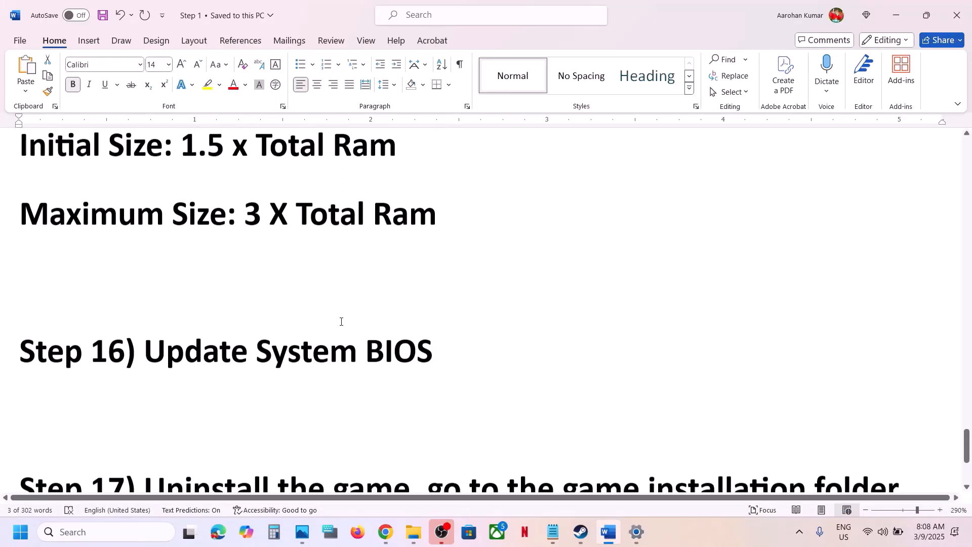
drag(145, 353, 500, 354)
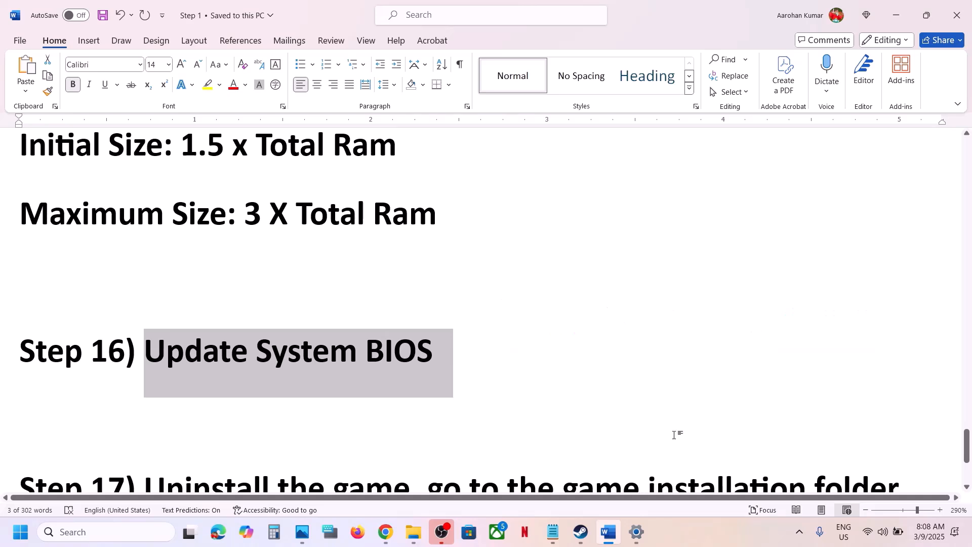
click(883, 534)
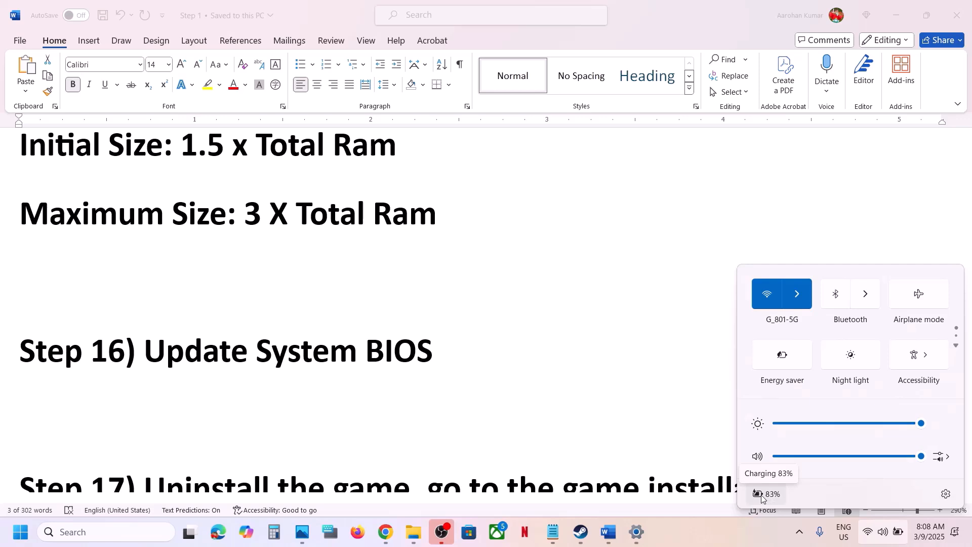
click(459, 363)
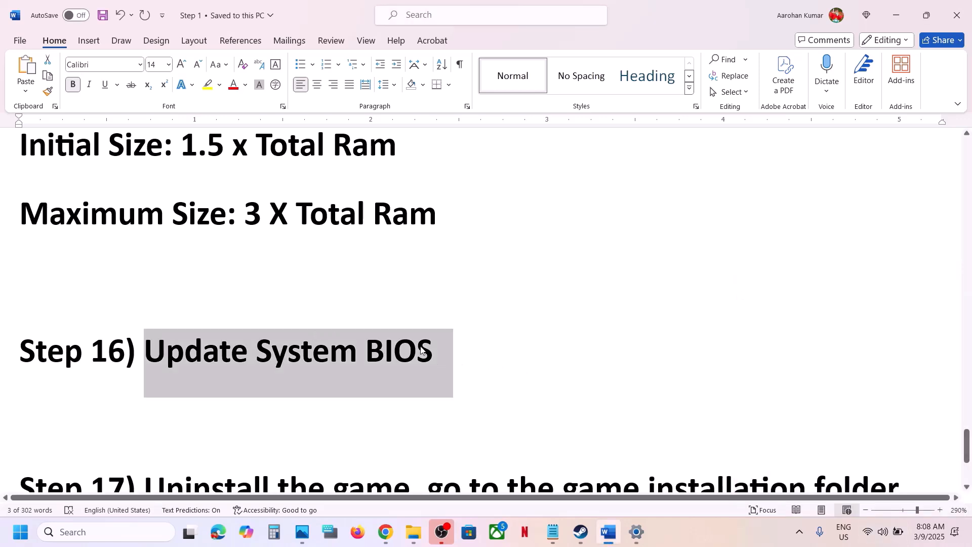
scroll(339, 377, down, 4)
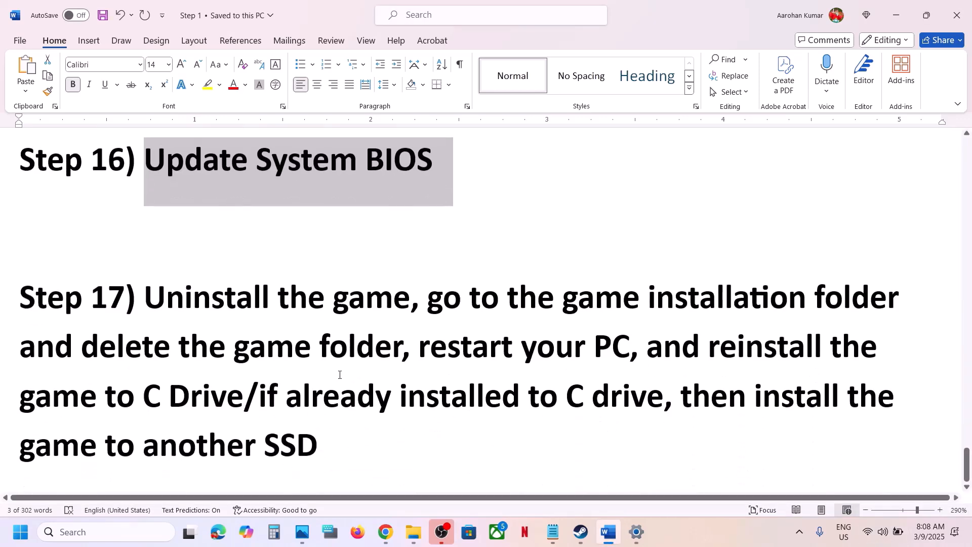
Step: Review Step 17 on uninstalling the game, then switch to Steam and show the management options for WWE 2K25 that include Uninstall
drag(146, 286, 427, 387)
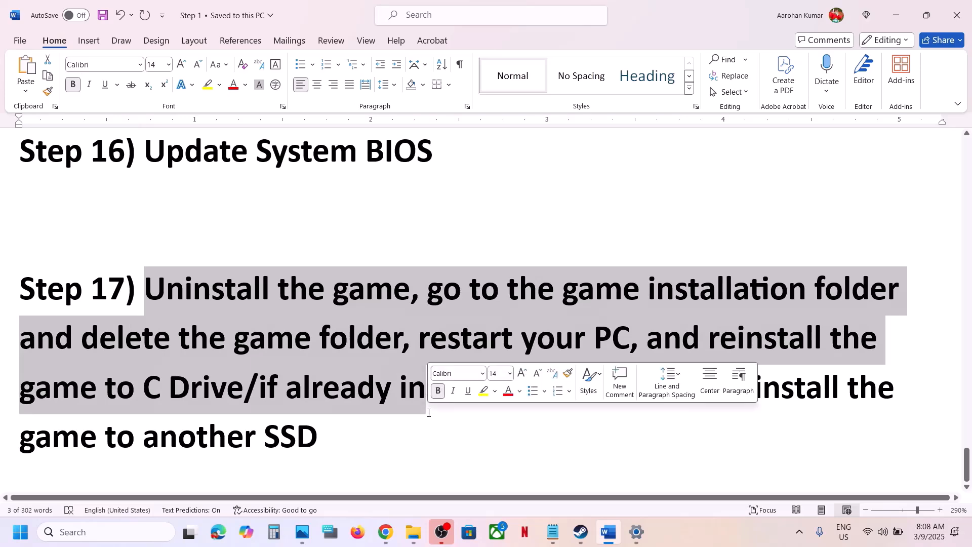
click(475, 445)
click(581, 532)
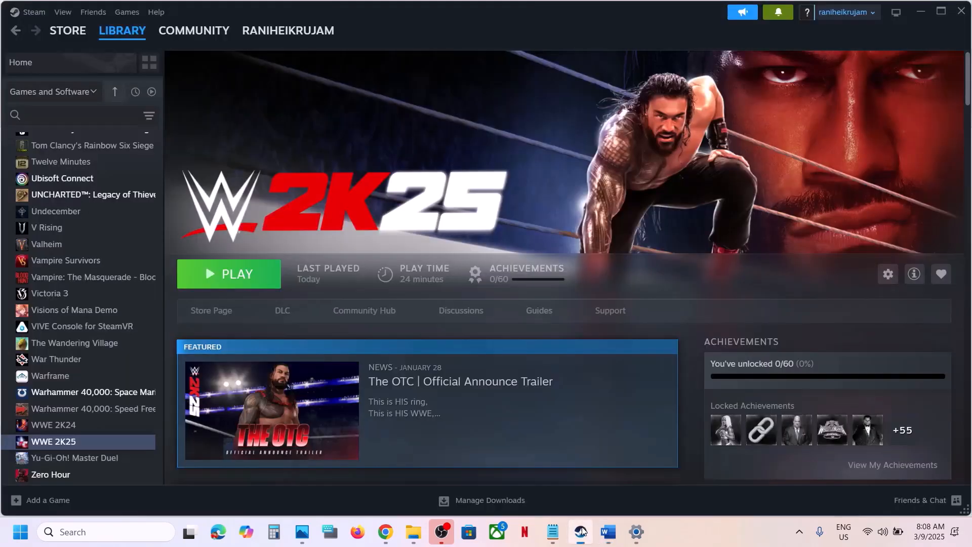
right_click(60, 446)
mouse_move(89, 409)
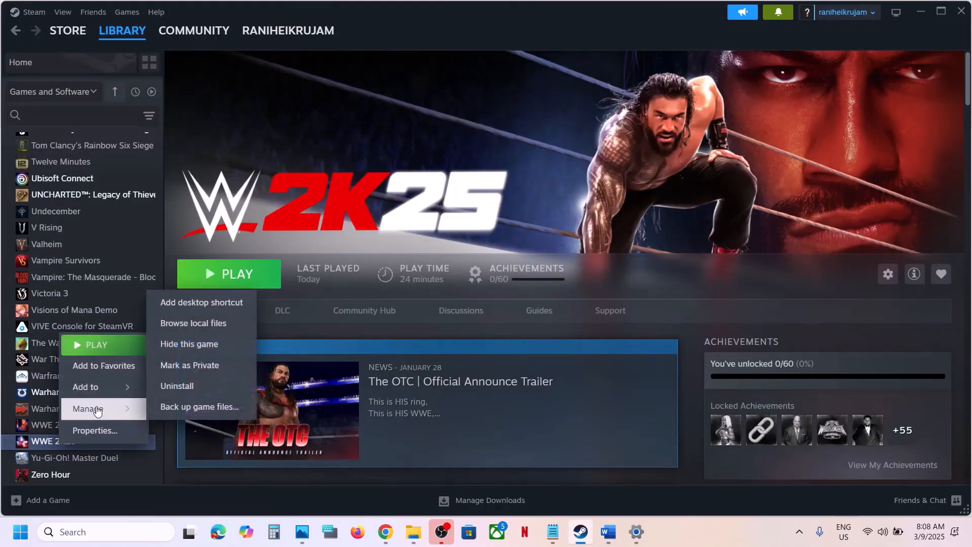
Step: Return to the Word guide, review Step 17's advice on reinstalling to C drive or another SSD, and switch back to Steam
click(607, 532)
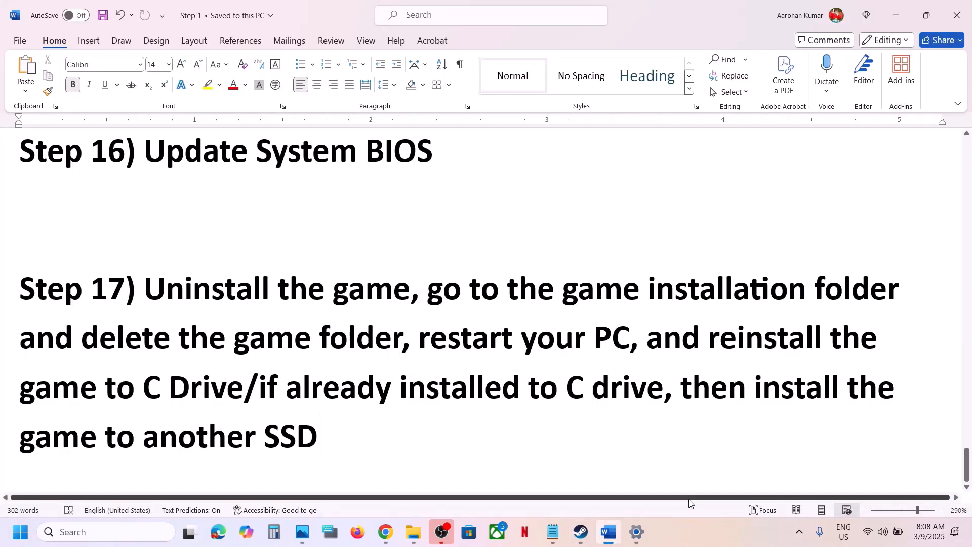
drag(49, 384, 227, 394)
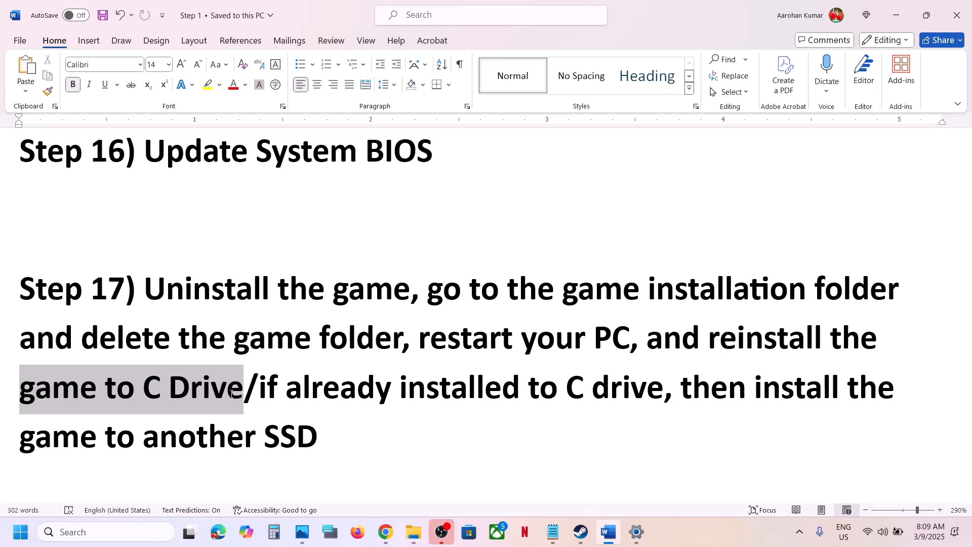
mouse_move(272, 393)
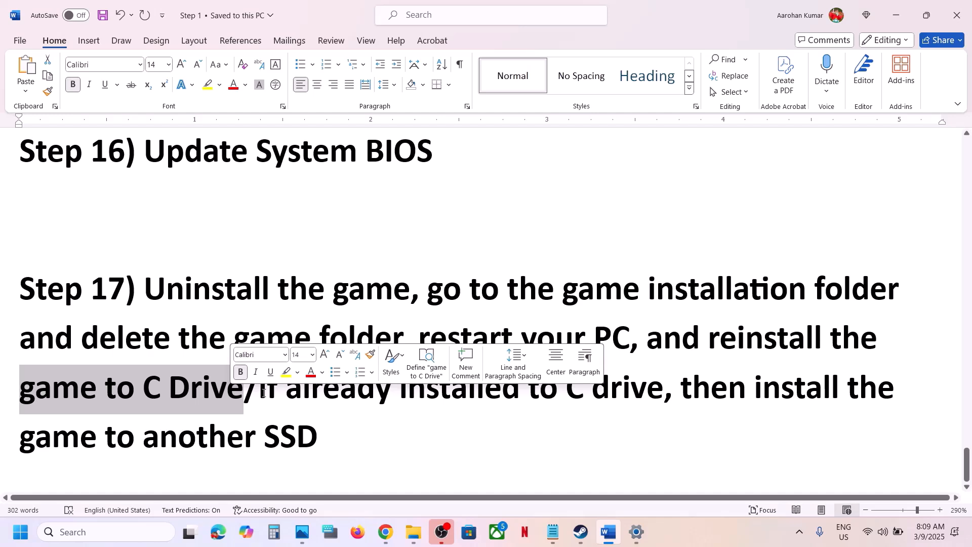
drag(263, 393, 530, 390)
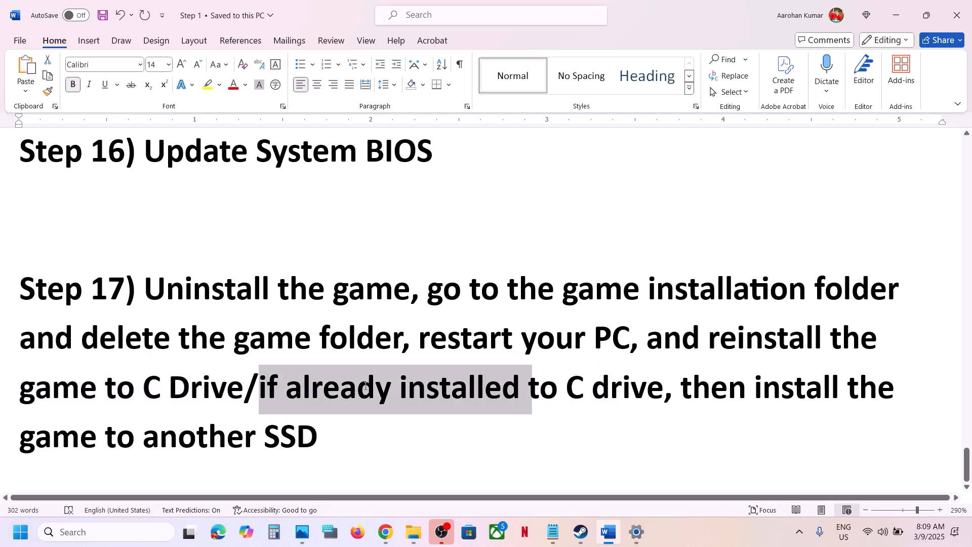
drag(365, 386, 336, 434)
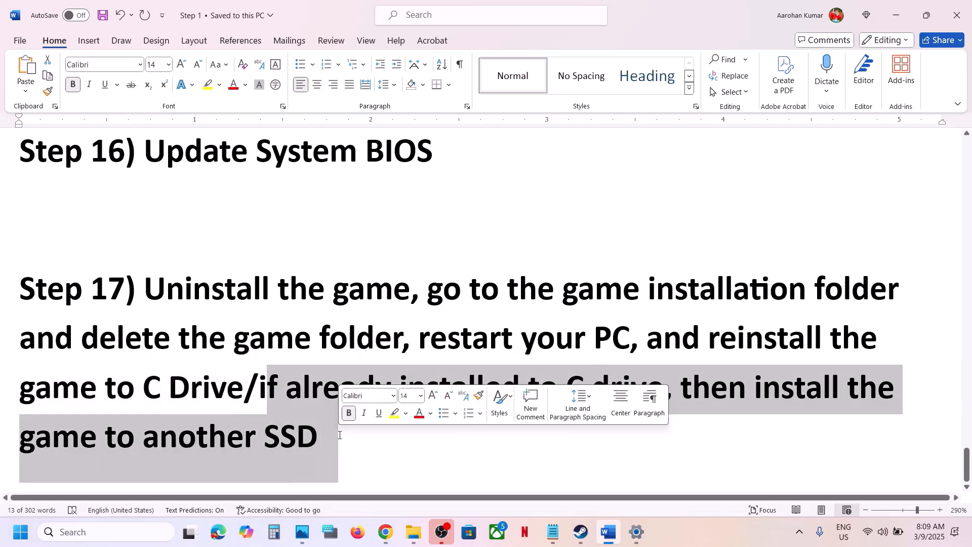
click(339, 435)
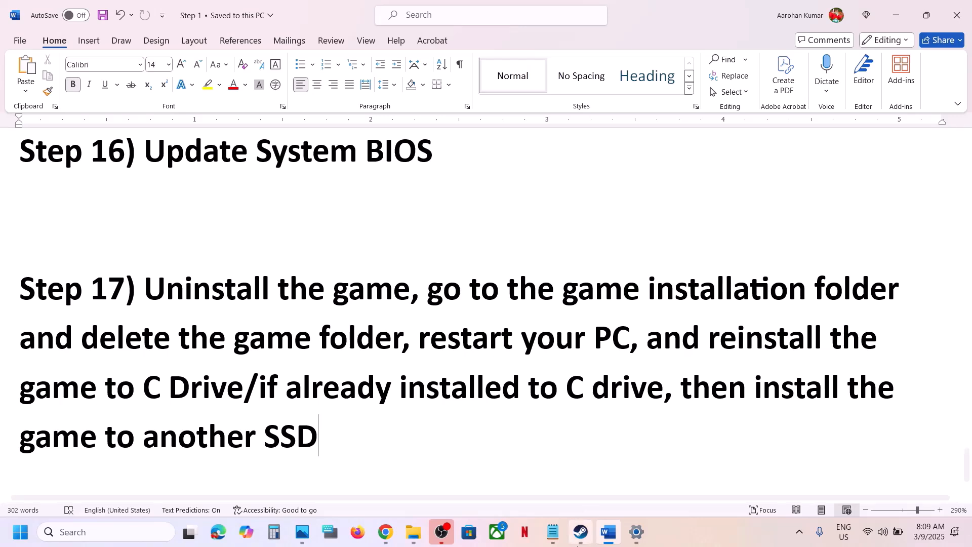
click(581, 531)
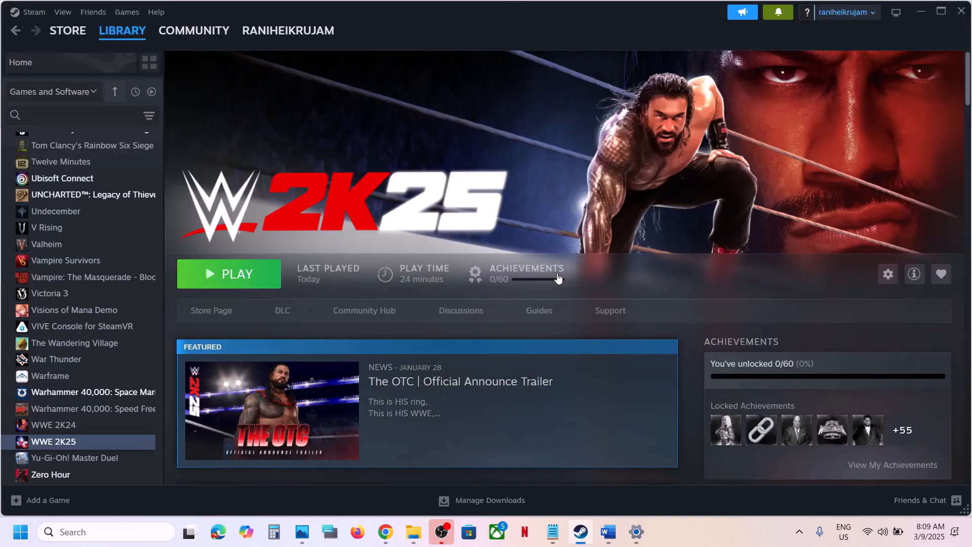